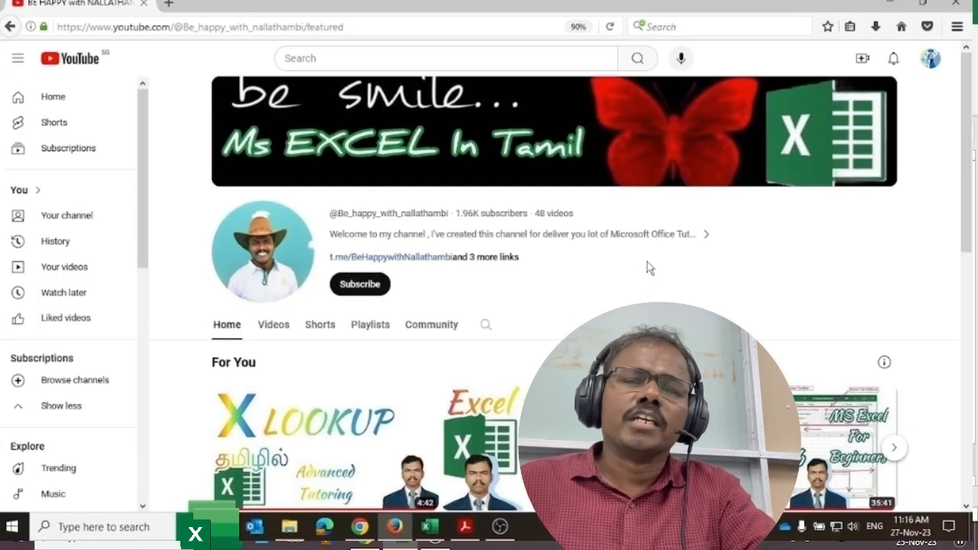
Step: Subscribe to Ms EXCEL In Tamil and set its notifications to All
{"action": "left_click", "coordinate": [366, 285]}
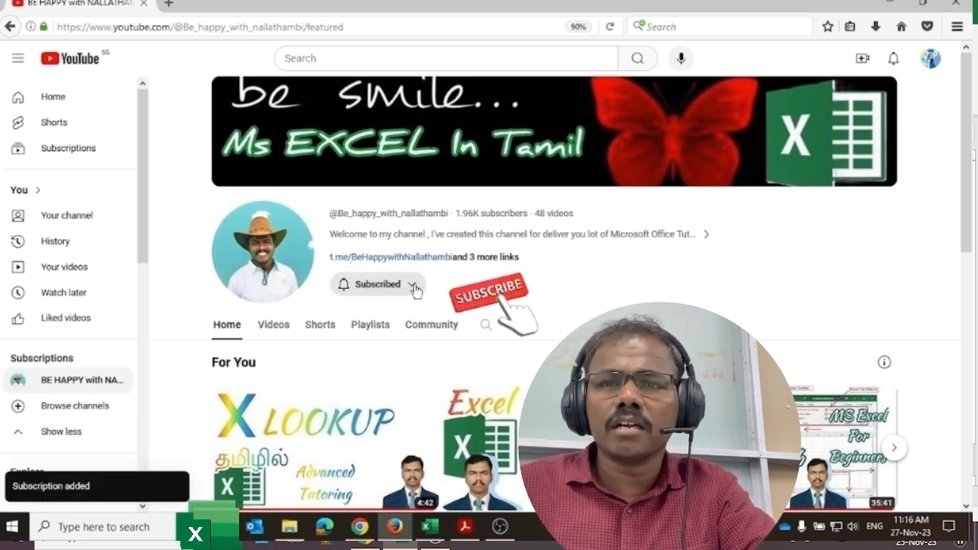
{"action": "left_click", "coordinate": [415, 291]}
{"action": "left_click", "coordinate": [375, 315]}
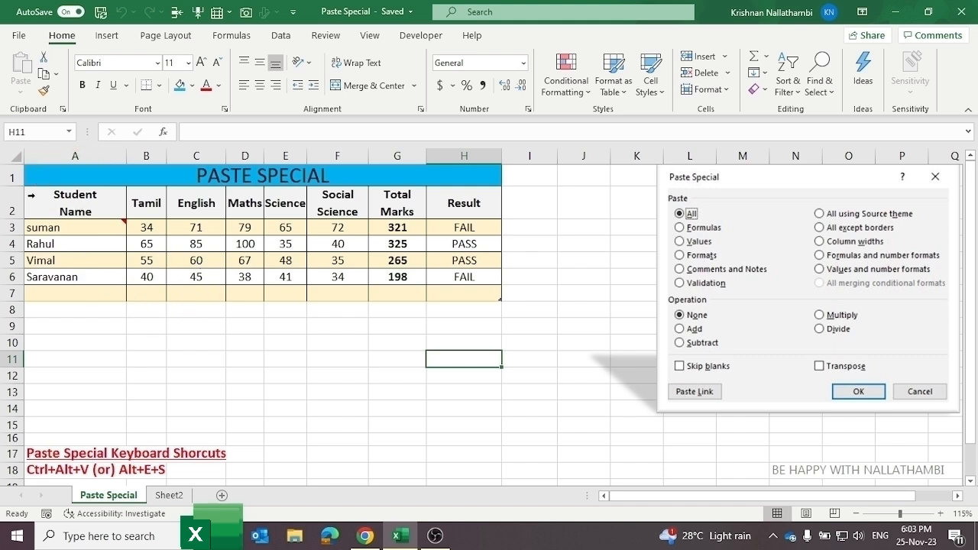
Step: Select the student marks table A2:H7 and copy it
{"action": "left_click", "coordinate": [48, 189]}
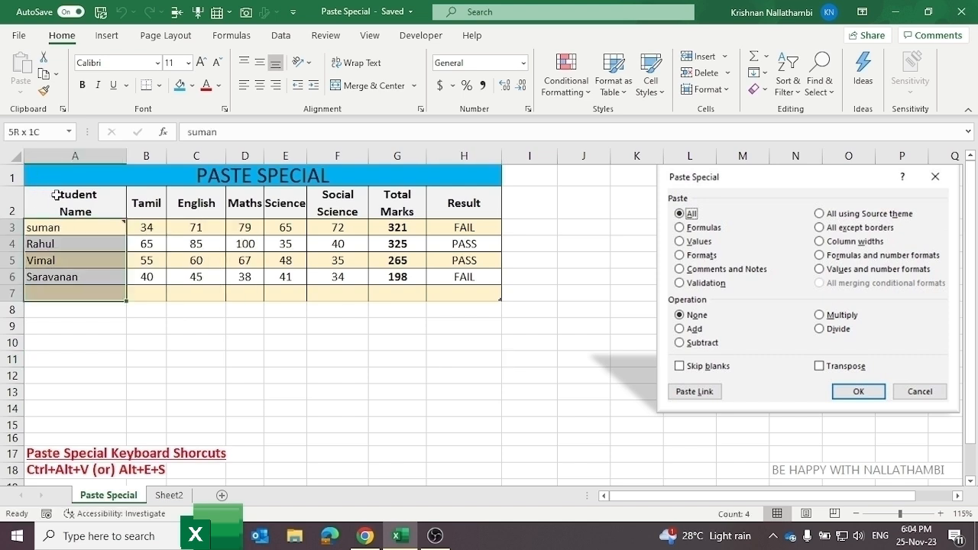
{"action": "left_click_drag", "start_coordinate": [47, 200], "coordinate": [445, 285]}
{"action": "key", "text": "ctrl+c"}
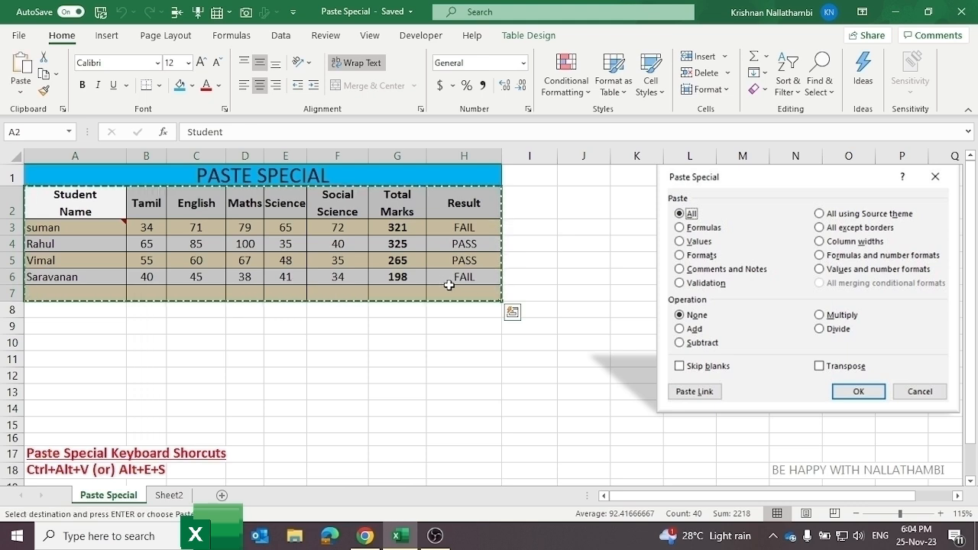
Step: Preview the Paste Special dialog from the Paste menu and close it without pasting
{"action": "left_click", "coordinate": [21, 93]}
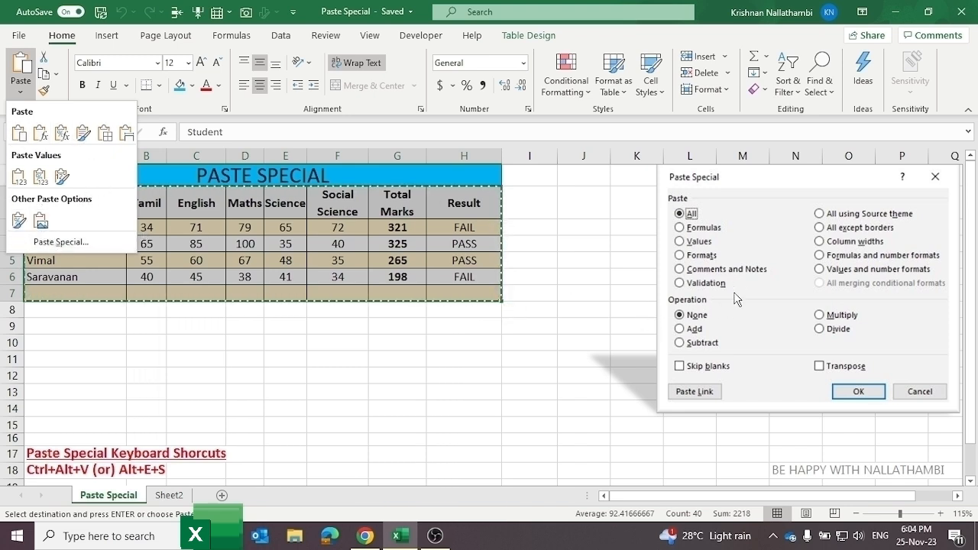
{"action": "left_click", "coordinate": [55, 243]}
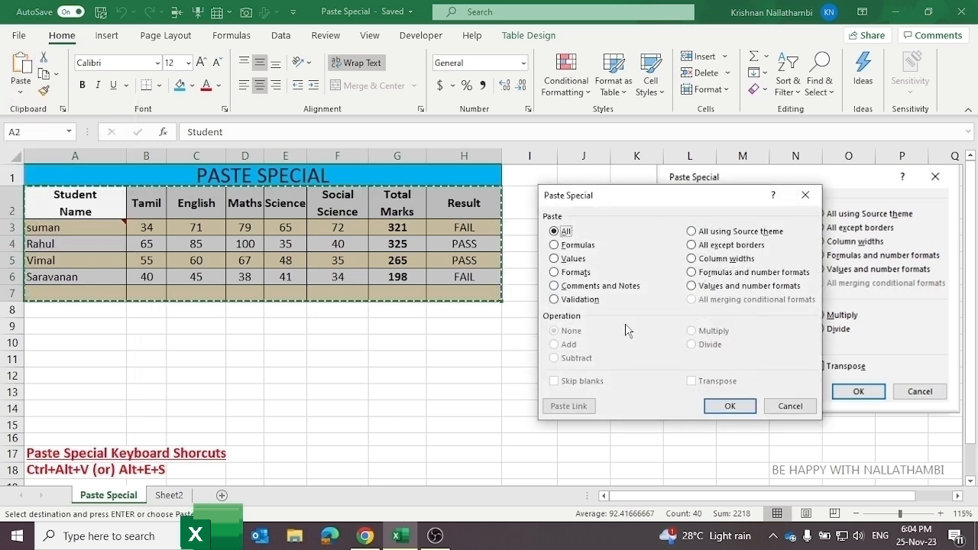
{"action": "left_click", "coordinate": [805, 194]}
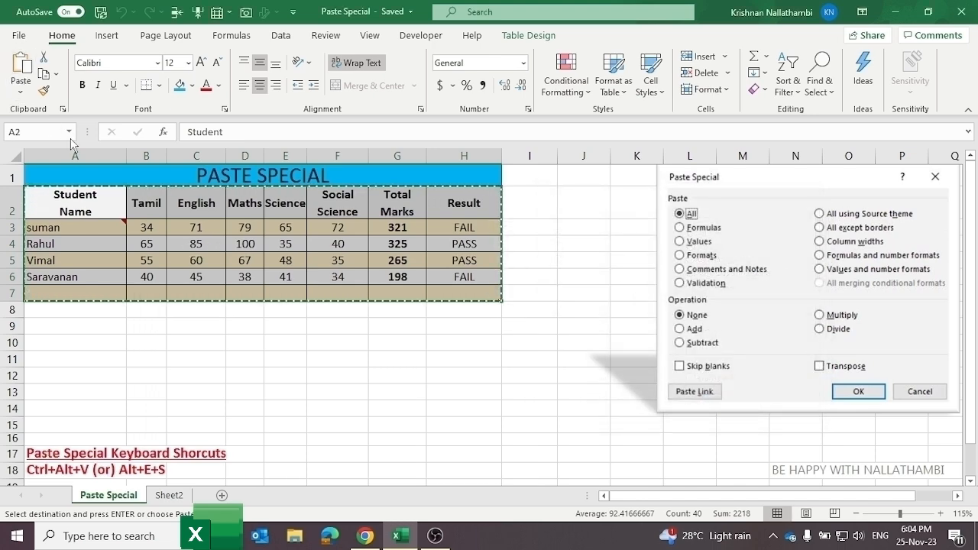
{"action": "left_click", "coordinate": [100, 258]}
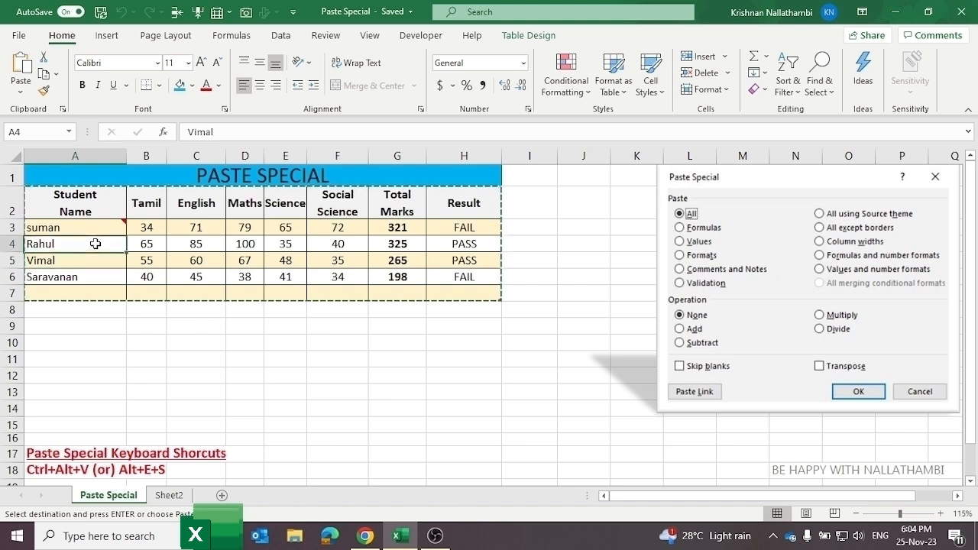
{"action": "right_click", "coordinate": [96, 245]}
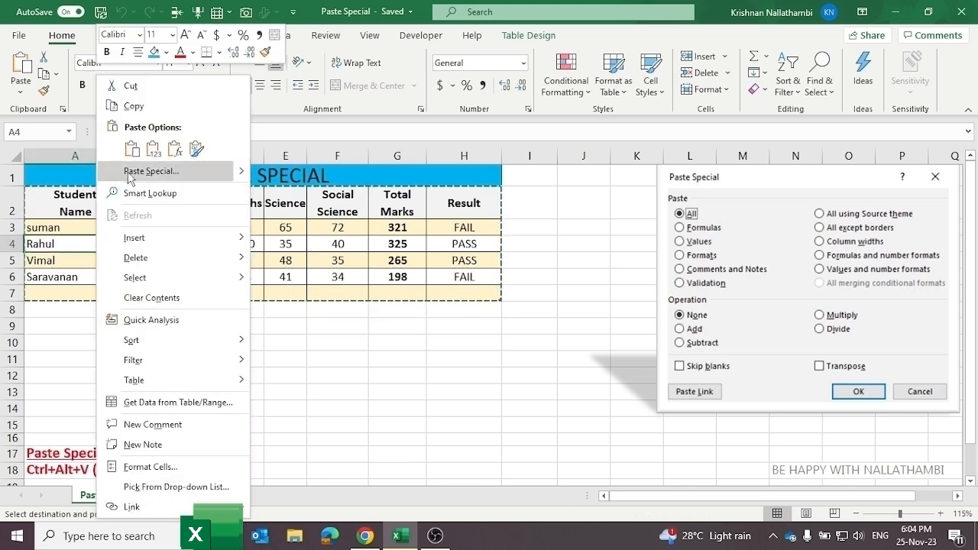
{"action": "left_click", "coordinate": [215, 177]}
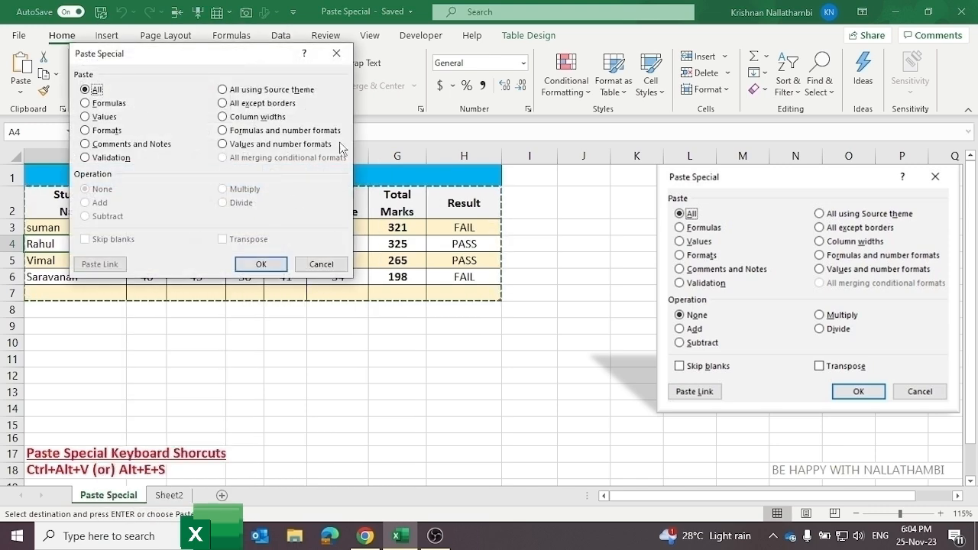
{"action": "left_click", "coordinate": [336, 53]}
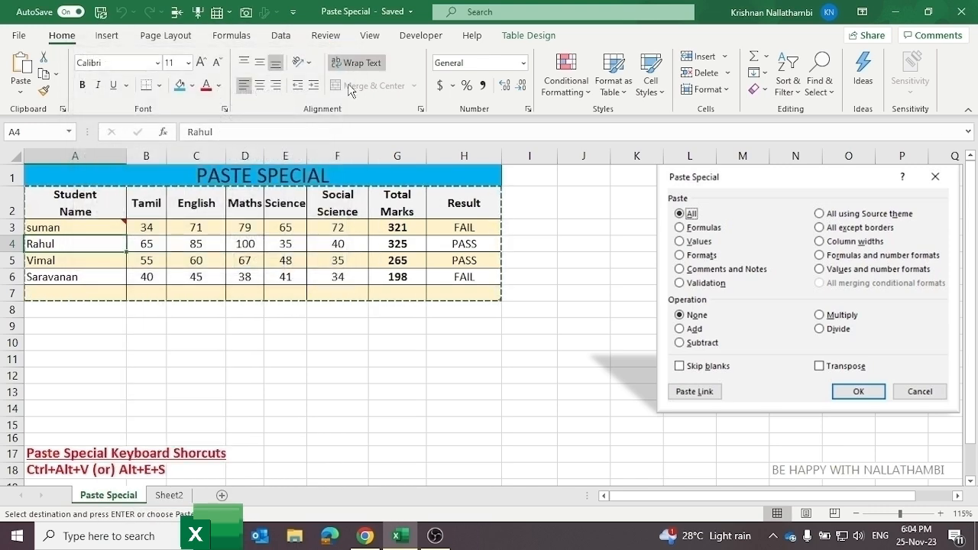
{"action": "left_click", "coordinate": [225, 313]}
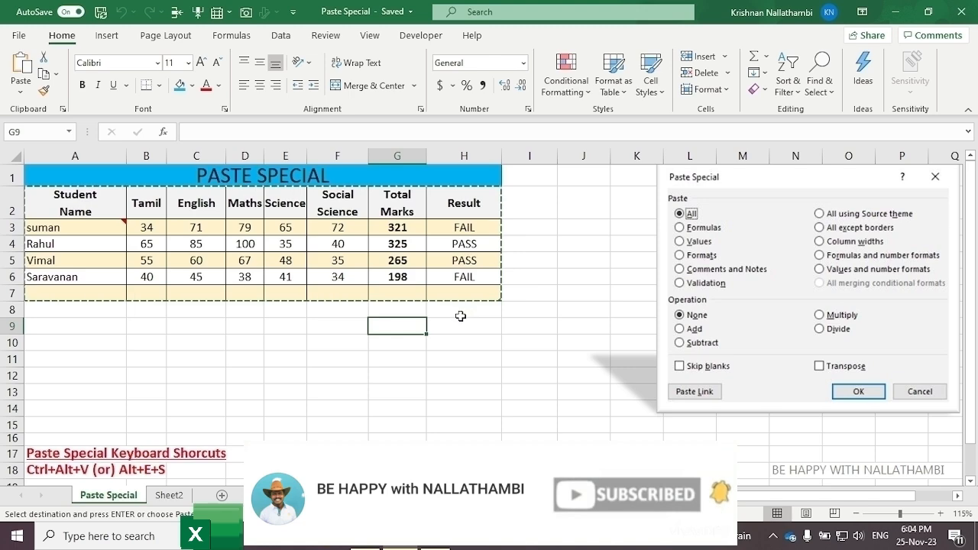
Step: Select and copy the entire Paste Special worksheet with Ctrl+A and Ctrl+C
{"action": "double_click", "coordinate": [412, 325]}
{"action": "left_click", "coordinate": [494, 337]}
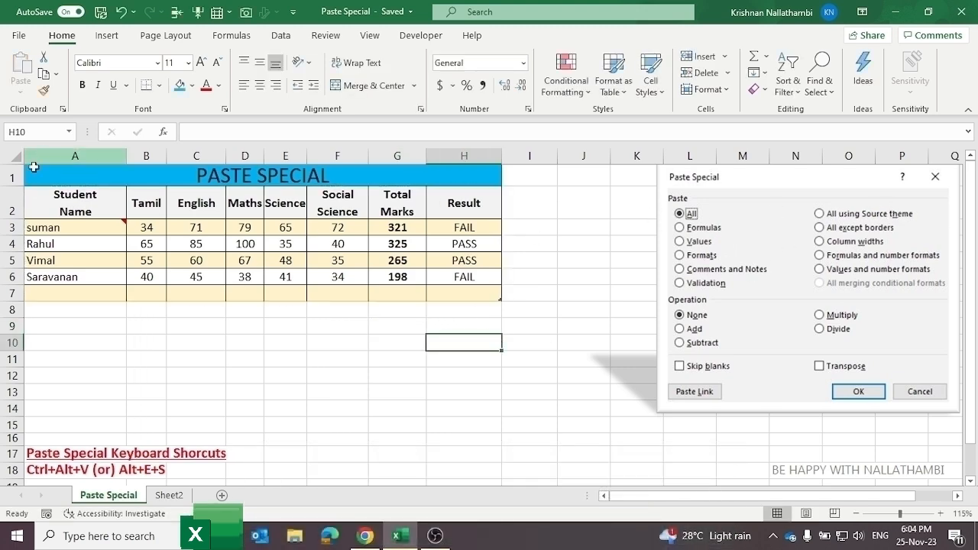
{"action": "key", "text": "ctrl+a"}
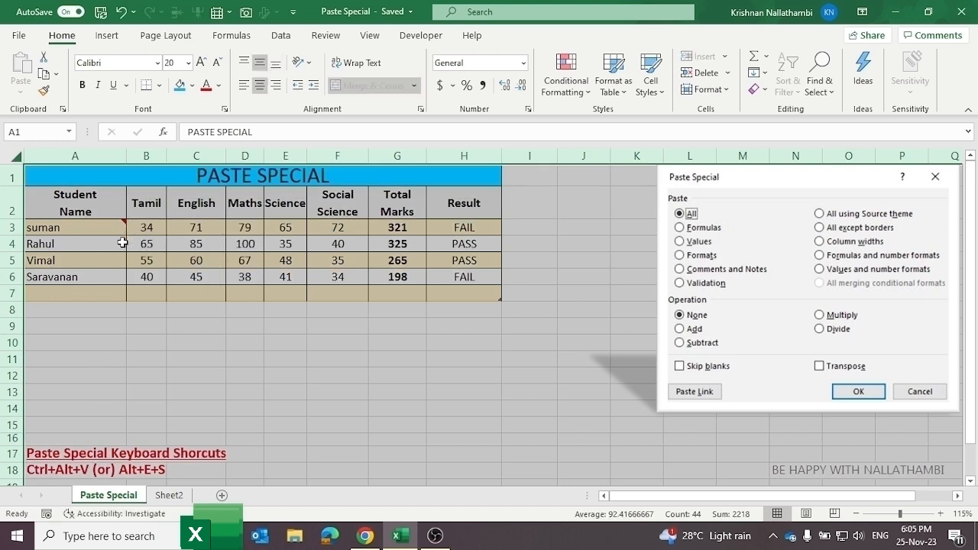
{"action": "key", "text": "ctrl+c"}
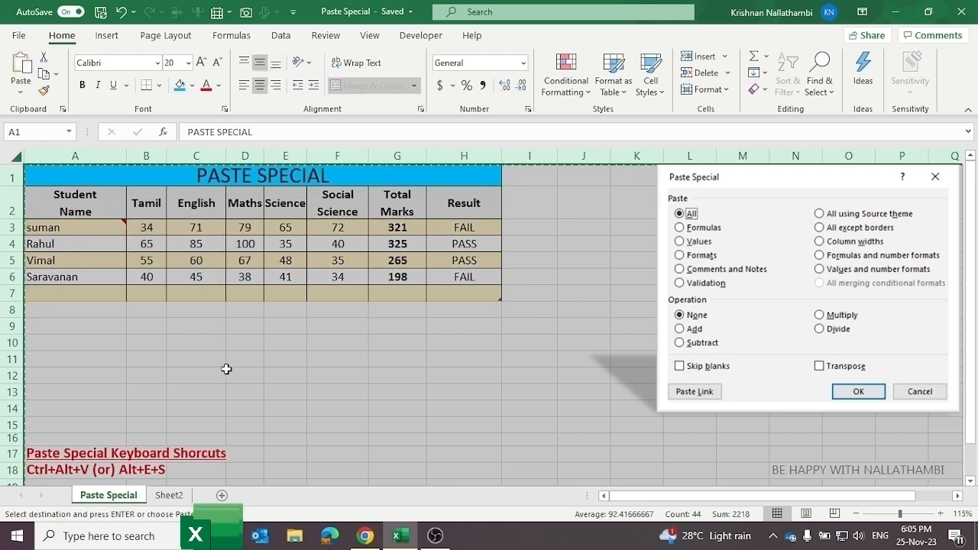
Step: Paste the copied worksheet into all of Sheet2
{"action": "left_click", "coordinate": [180, 495]}
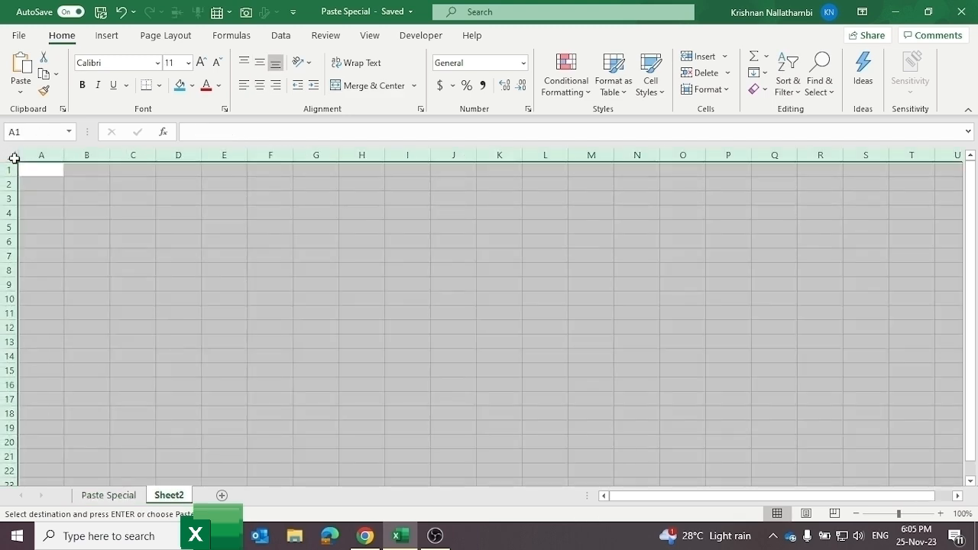
{"action": "left_click", "coordinate": [11, 158]}
{"action": "key", "text": "ctrl+v"}
{"action": "key", "text": "ctrl+alt+v"}
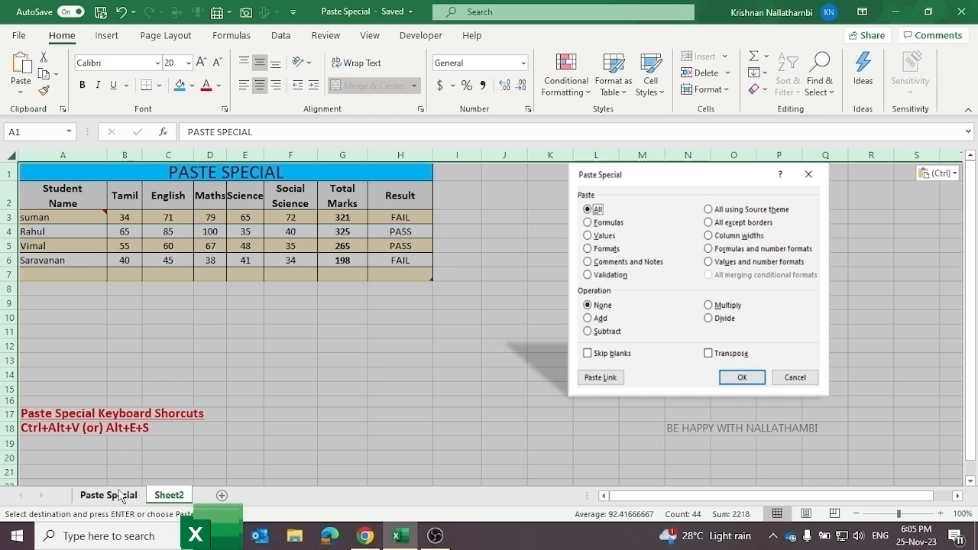
Step: Return to the Paste Special sheet and inspect the Total Marks formula in G3 and the Result formula in H3
{"action": "left_click", "coordinate": [312, 429]}
{"action": "left_click", "coordinate": [109, 495]}
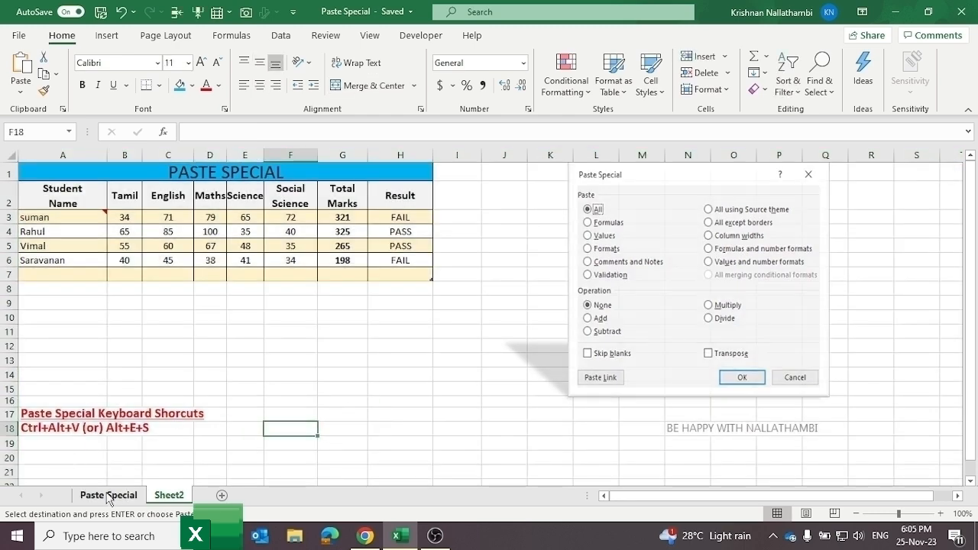
{"action": "left_click", "coordinate": [323, 364]}
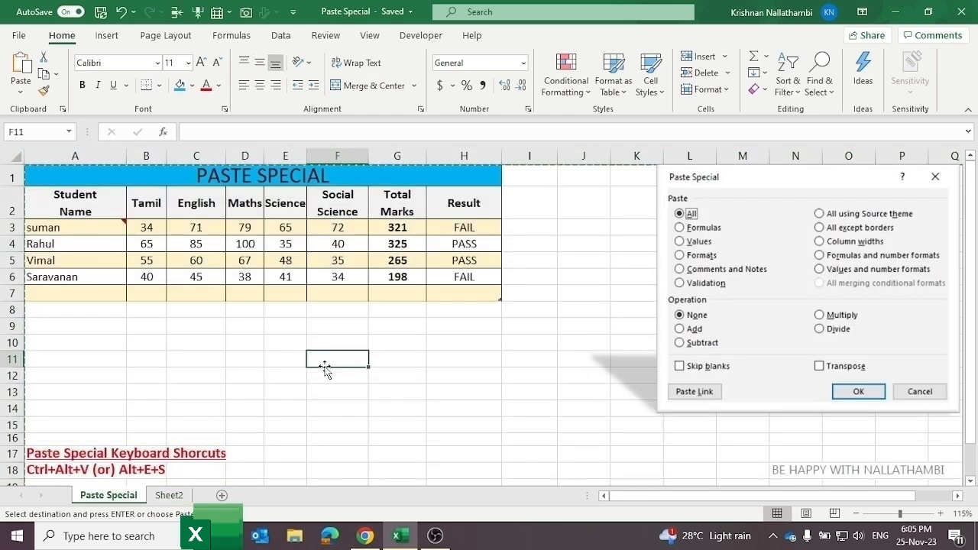
{"action": "left_click", "coordinate": [458, 359]}
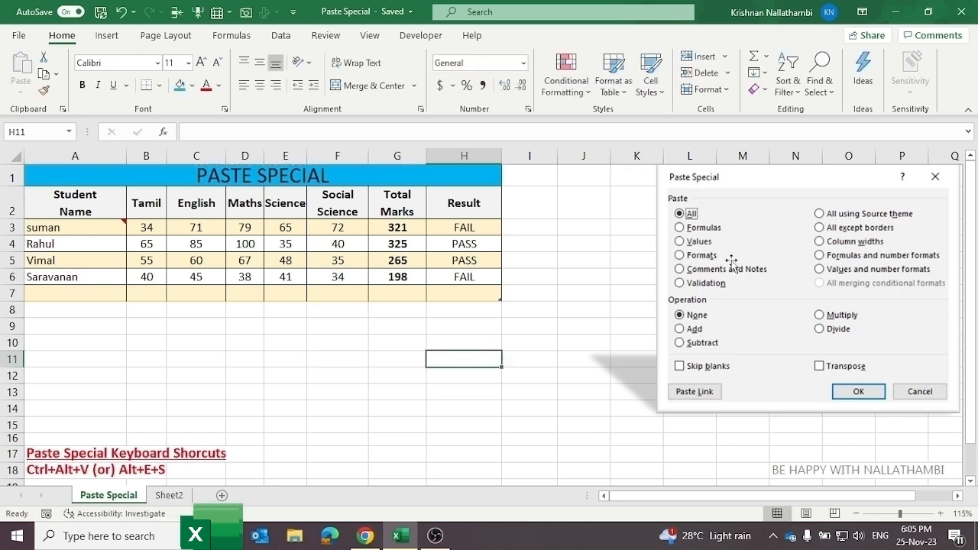
{"action": "left_click", "coordinate": [555, 312]}
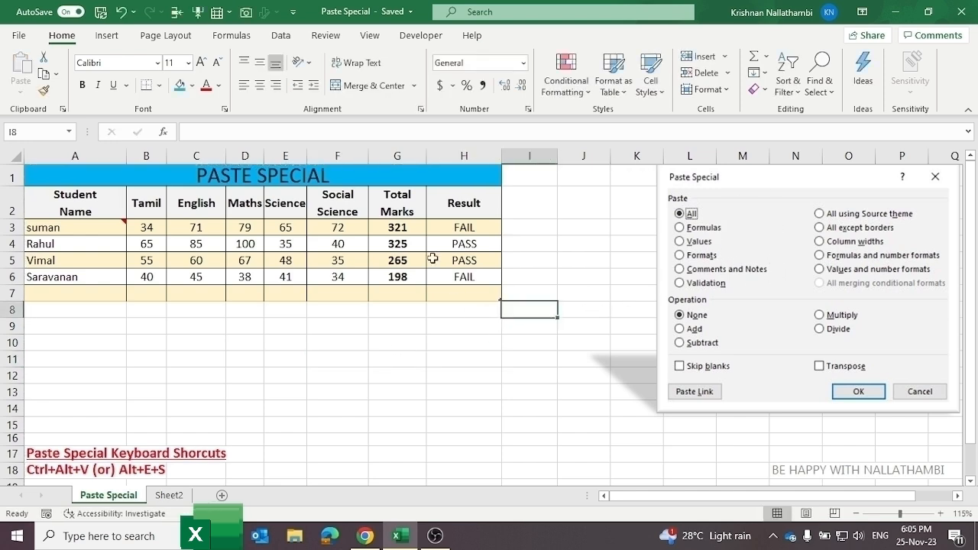
{"action": "left_click", "coordinate": [397, 233]}
{"action": "left_click", "coordinate": [338, 229]}
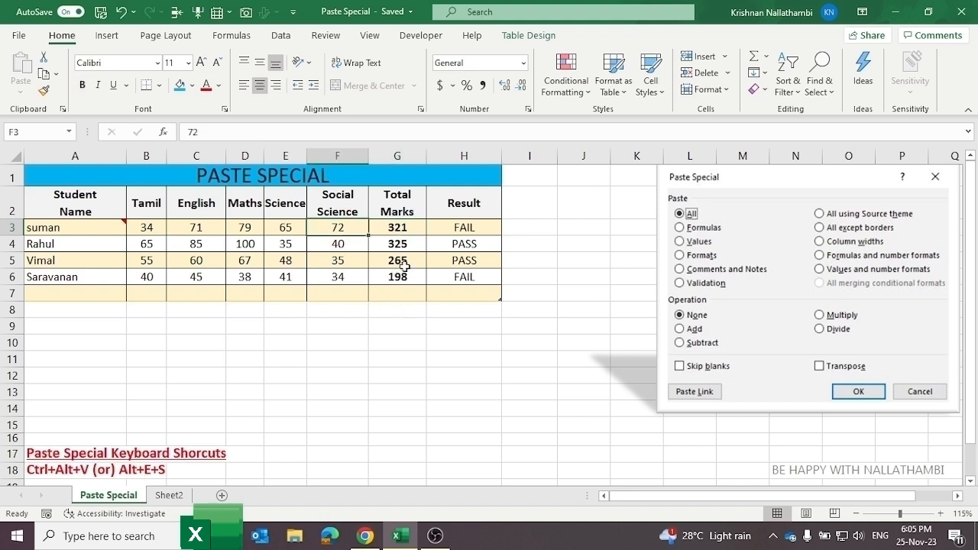
{"action": "left_click", "coordinate": [463, 229]}
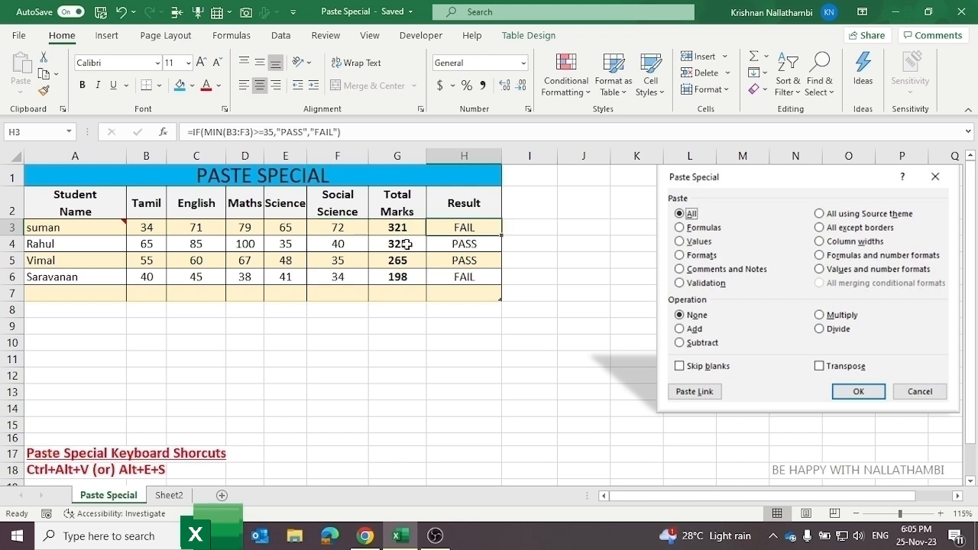
Step: Copy the Total Marks and Result cells G3:H6, with G9 as the destination
{"action": "left_click_drag", "start_coordinate": [397, 229], "coordinate": [444, 283]}
{"action": "key", "text": "ctrl+c"}
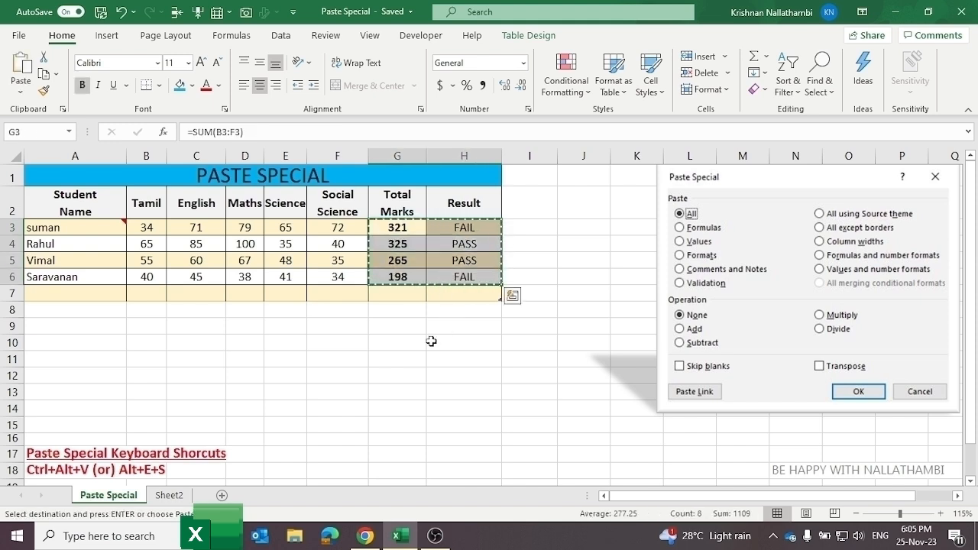
{"action": "left_click", "coordinate": [388, 332]}
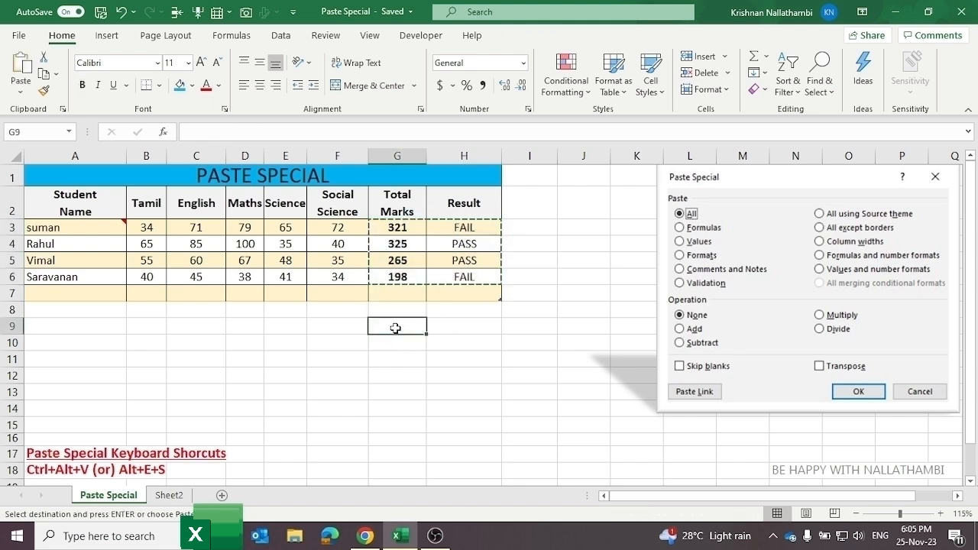
Step: Paste only the formulas into G9:H12 via Paste Special, then check the SUM formula in G9
{"action": "right_click", "coordinate": [397, 328]}
{"action": "left_click", "coordinate": [478, 214]}
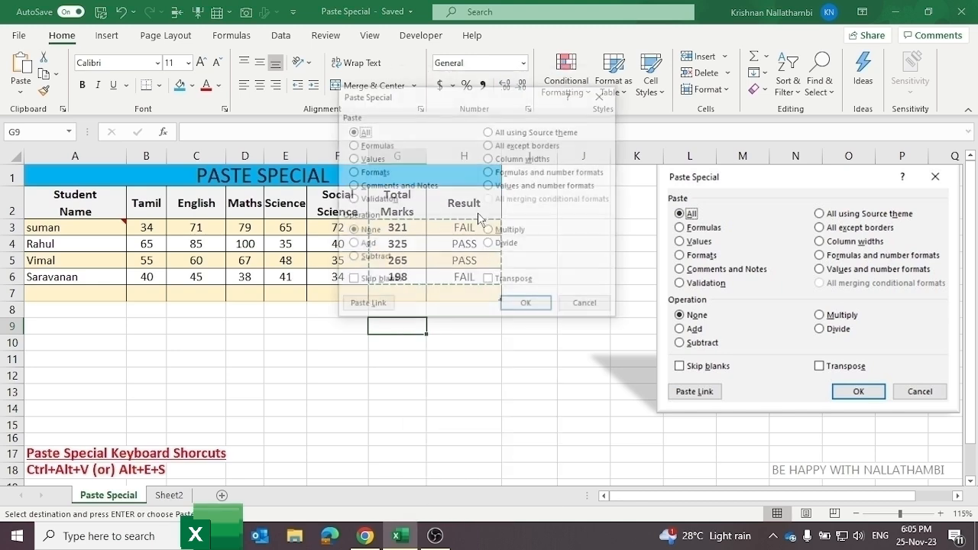
{"action": "left_click", "coordinate": [373, 145]}
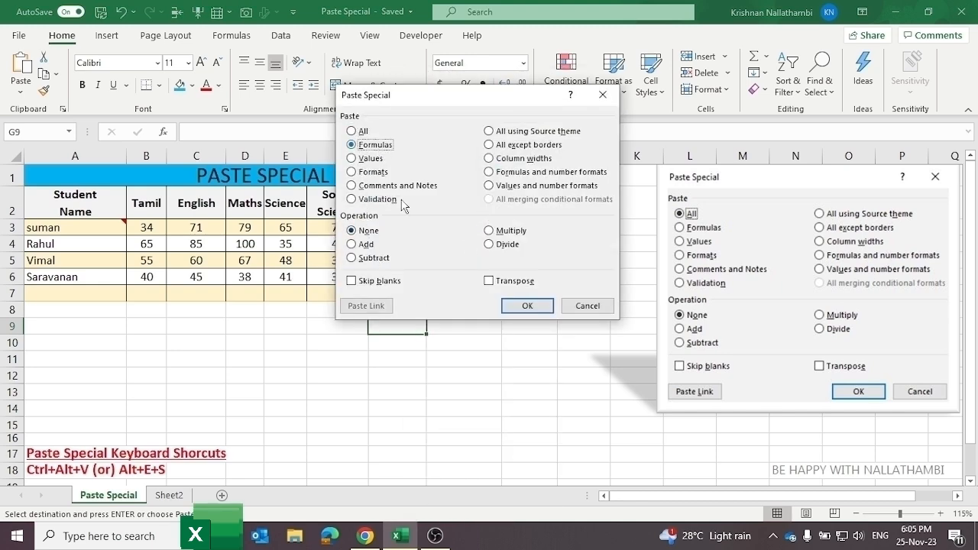
{"action": "left_click", "coordinate": [534, 306]}
{"action": "left_click", "coordinate": [495, 412]}
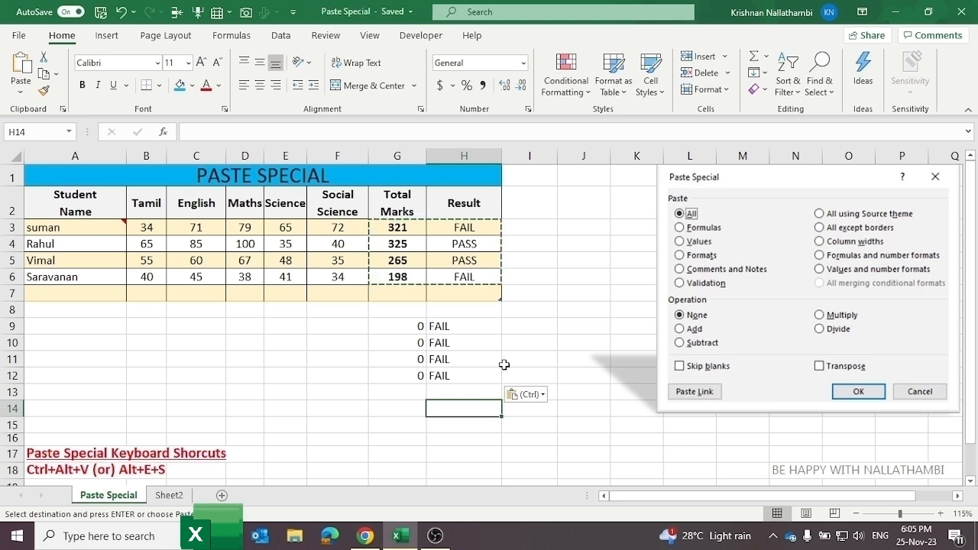
{"action": "double_click", "coordinate": [414, 324]}
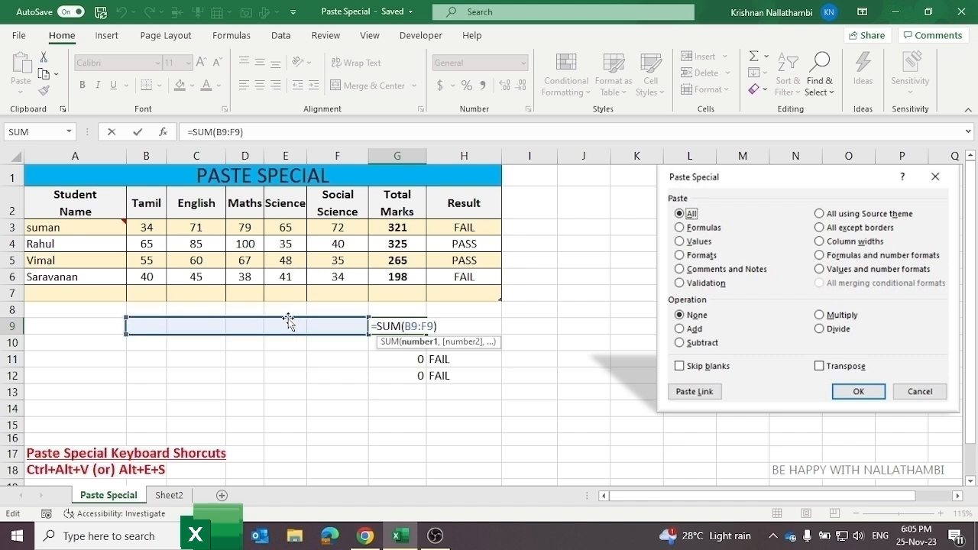
{"action": "key", "text": "Tab"}
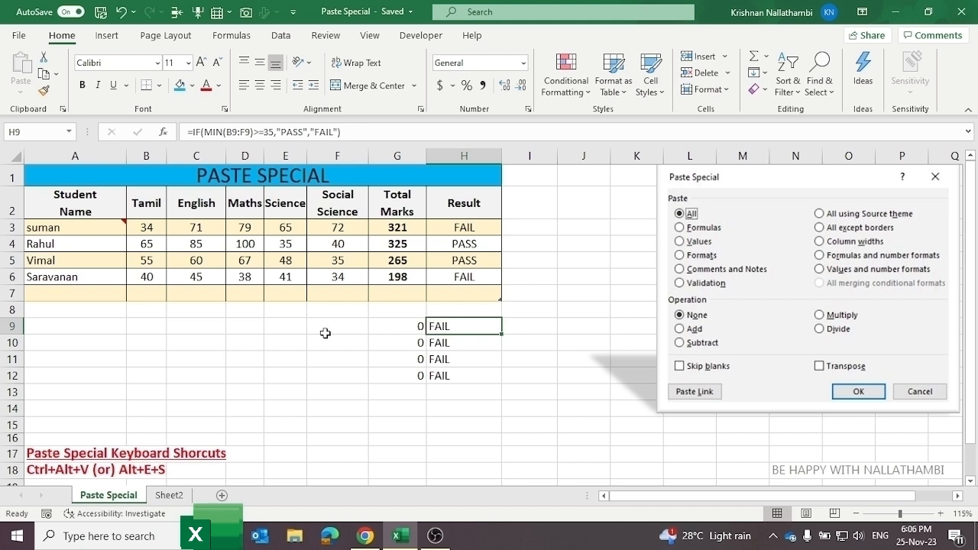
Step: Enter sample marks 100, 32, 60, 65 and 30 across B9:F9
{"action": "left_click", "coordinate": [153, 325]}
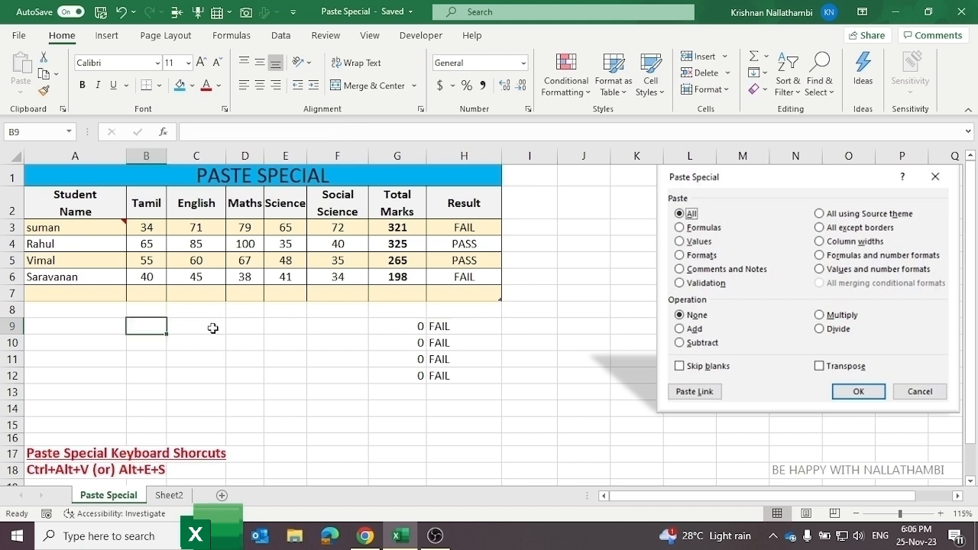
{"action": "type", "text": "100"}
{"action": "key", "text": "Return"}
{"action": "key", "text": "Up"}
{"action": "key", "text": "Right"}
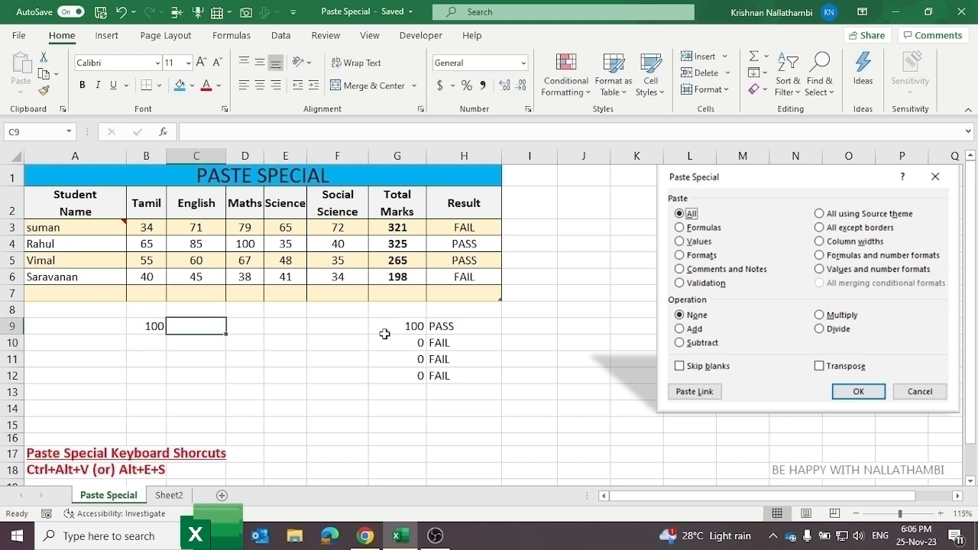
{"action": "type", "text": "32"}
{"action": "key", "text": "Tab"}
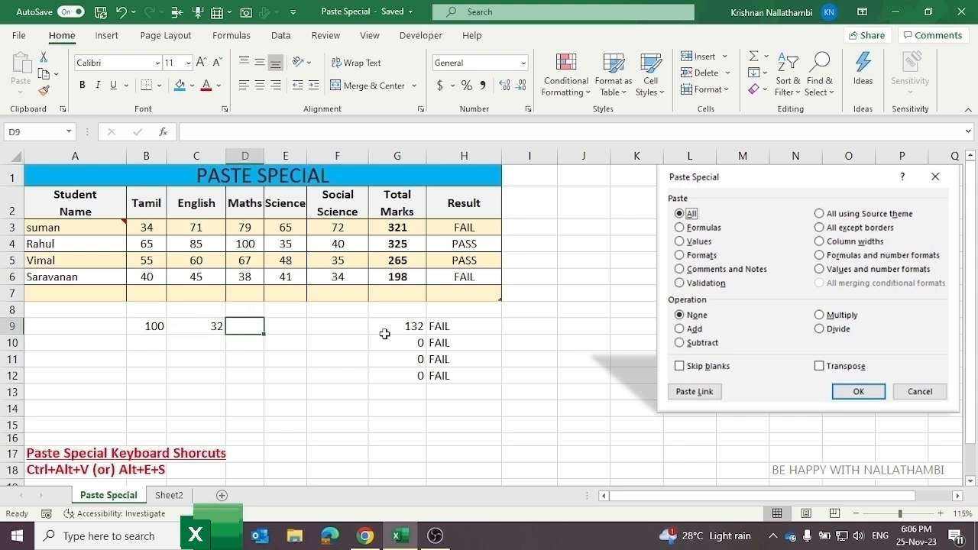
{"action": "type", "text": "60"}
{"action": "key", "text": "Tab"}
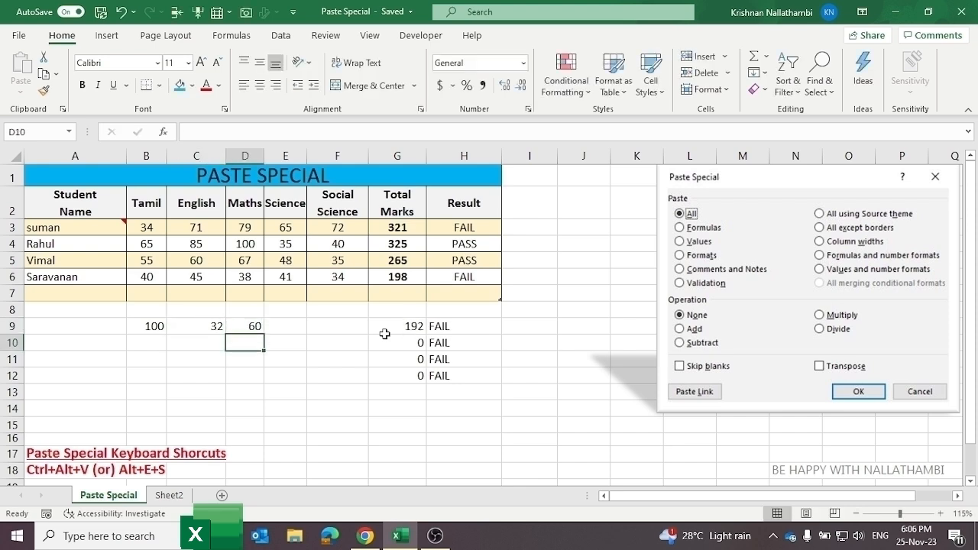
{"action": "type", "text": "65"}
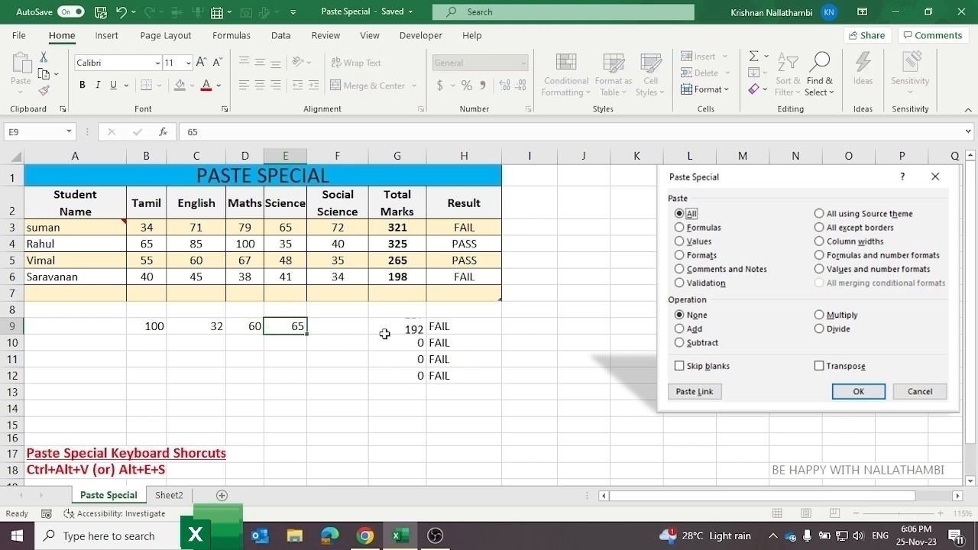
{"action": "key", "text": "Tab"}
{"action": "type", "text": "30"}
{"action": "key", "text": "ctrl+Return"}
Step: Check the pass/fail result in H9, then delete the test block B9:H14
{"action": "left_click", "coordinate": [322, 359]}
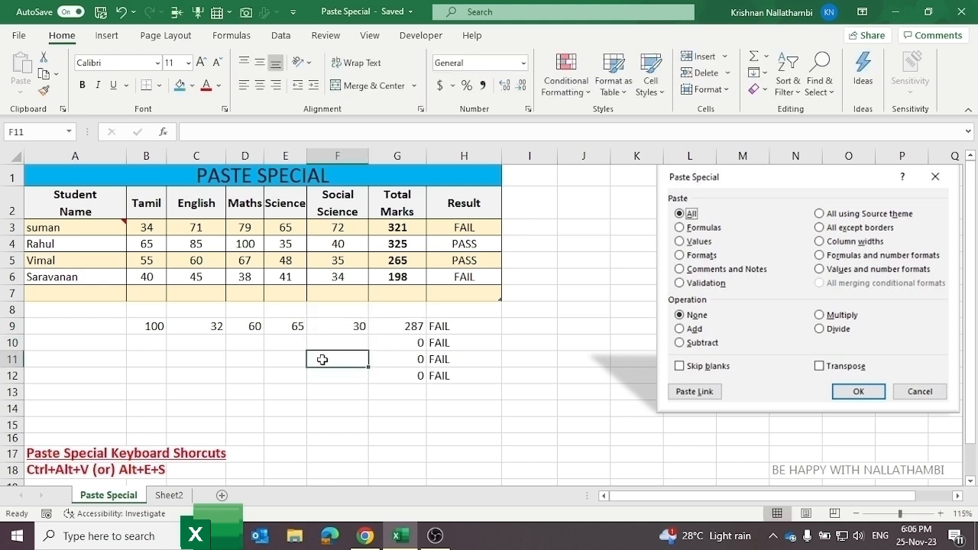
{"action": "left_click", "coordinate": [487, 329]}
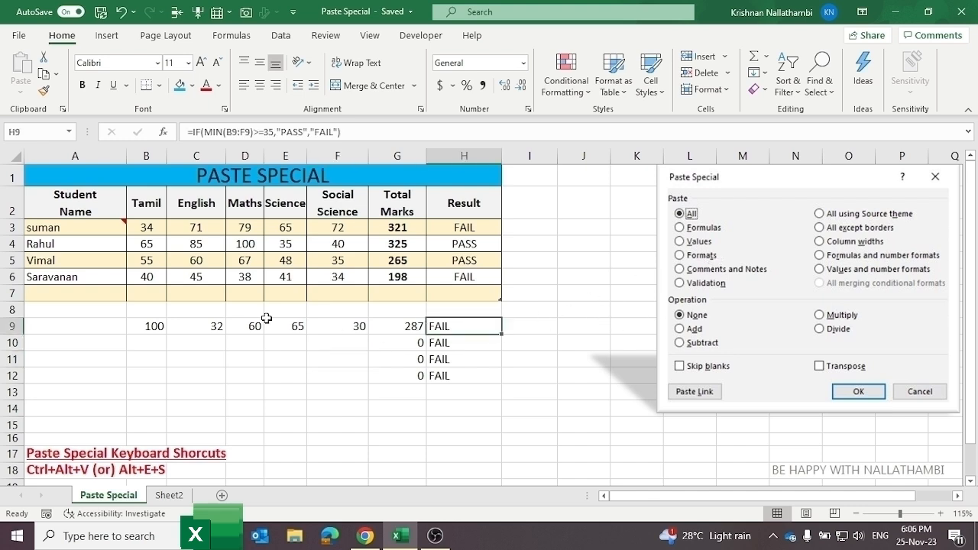
{"action": "left_click_drag", "start_coordinate": [131, 323], "coordinate": [441, 403]}
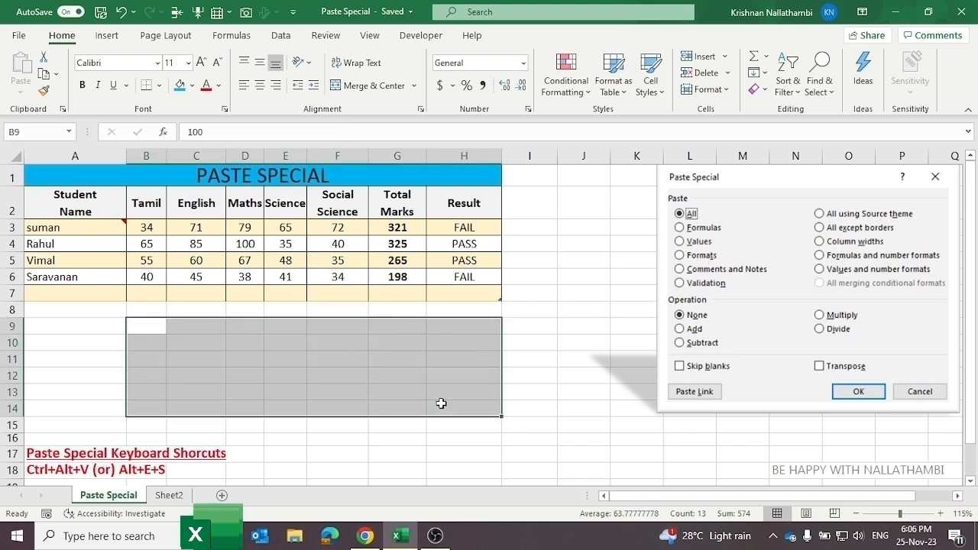
{"action": "key", "text": "Delete"}
{"action": "left_click", "coordinate": [495, 363]}
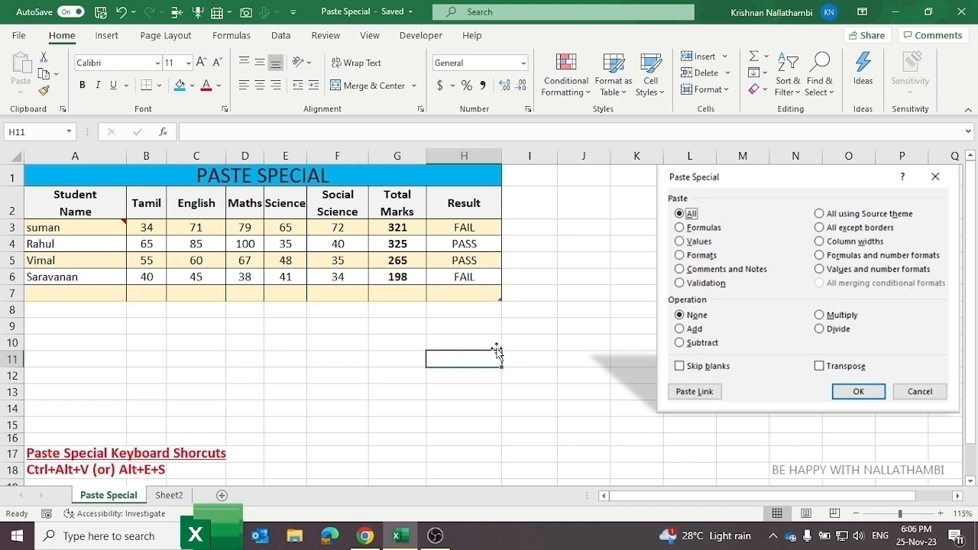
Step: Review the Result formulas in H3 and H5 and the Total Marks formula in G3
{"action": "left_click", "coordinate": [461, 231]}
{"action": "left_click", "coordinate": [453, 263]}
{"action": "left_click", "coordinate": [394, 226]}
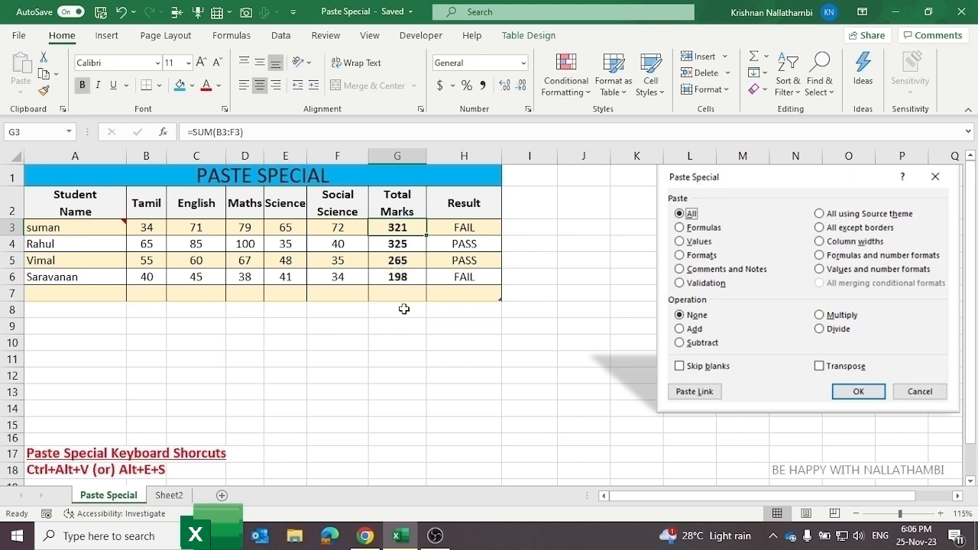
Step: Copy Total Marks G3:G6 into G9:G12, where they show 0, then go to Sheet2
{"action": "left_click_drag", "start_coordinate": [402, 227], "coordinate": [397, 277]}
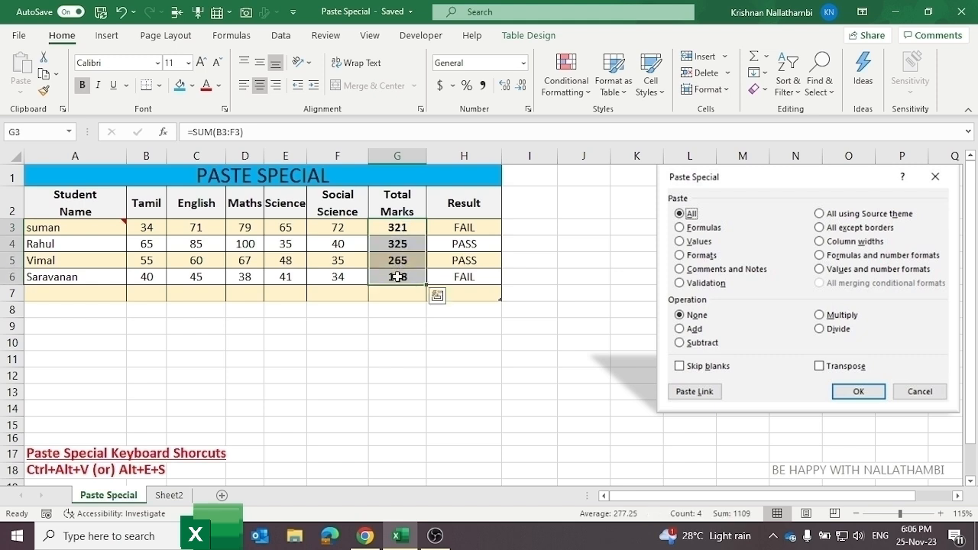
{"action": "key", "text": "ctrl+c"}
{"action": "left_click", "coordinate": [388, 329]}
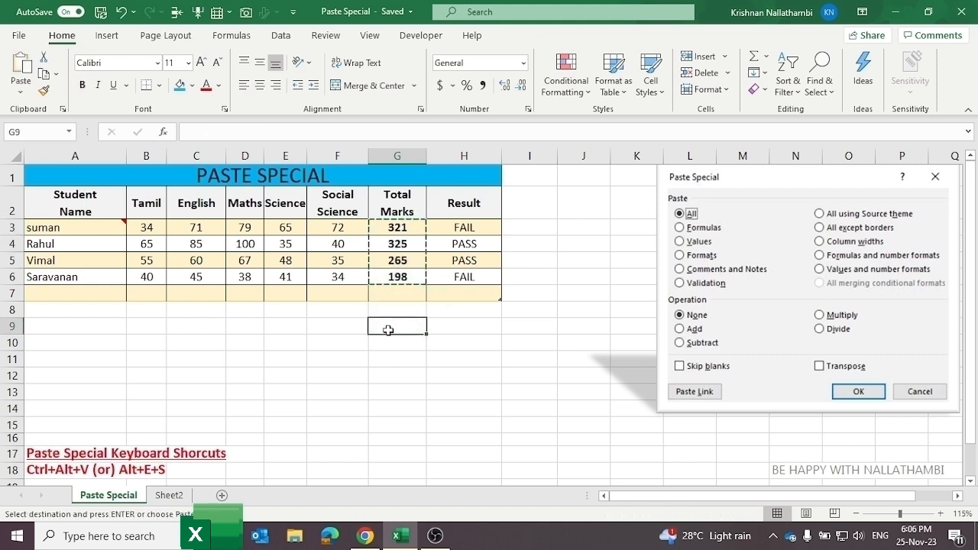
{"action": "left_click_drag", "start_coordinate": [388, 330], "coordinate": [397, 375]}
{"action": "key", "text": "ctrl+v"}
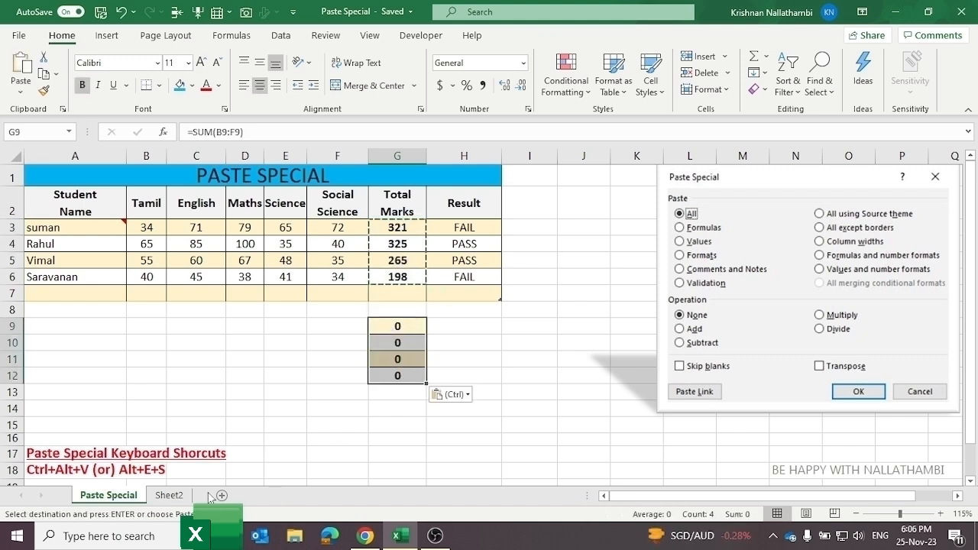
{"action": "left_click", "coordinate": [182, 496]}
Step: Add Sheet5 and normally paste the copied totals into A1:A4 and J6:J9, producing error cells
{"action": "left_click", "coordinate": [190, 345]}
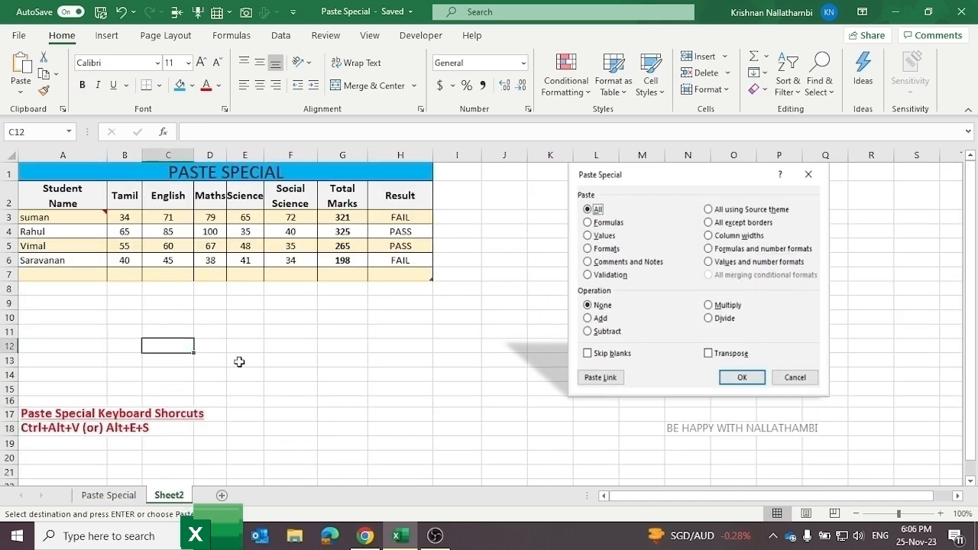
{"action": "left_click", "coordinate": [222, 496]}
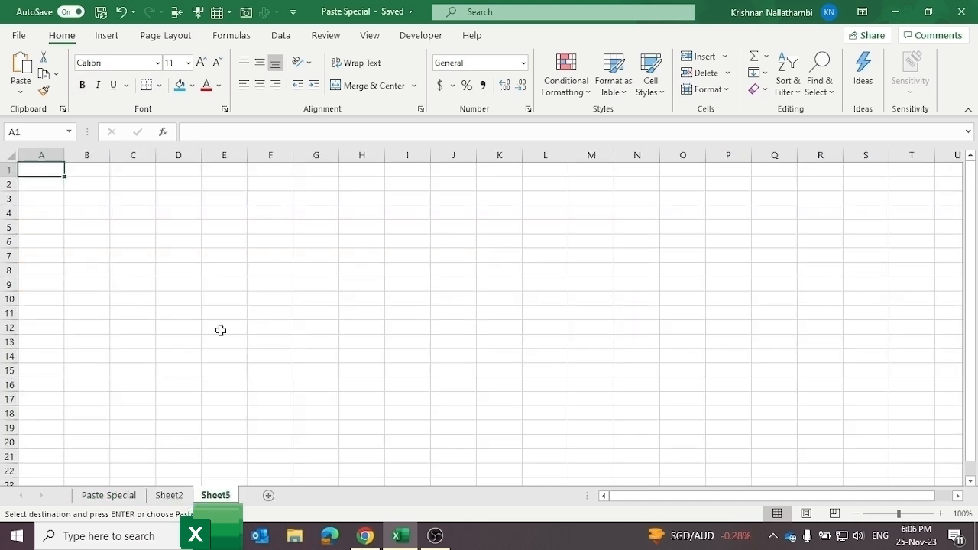
{"action": "key", "text": "ctrl+v"}
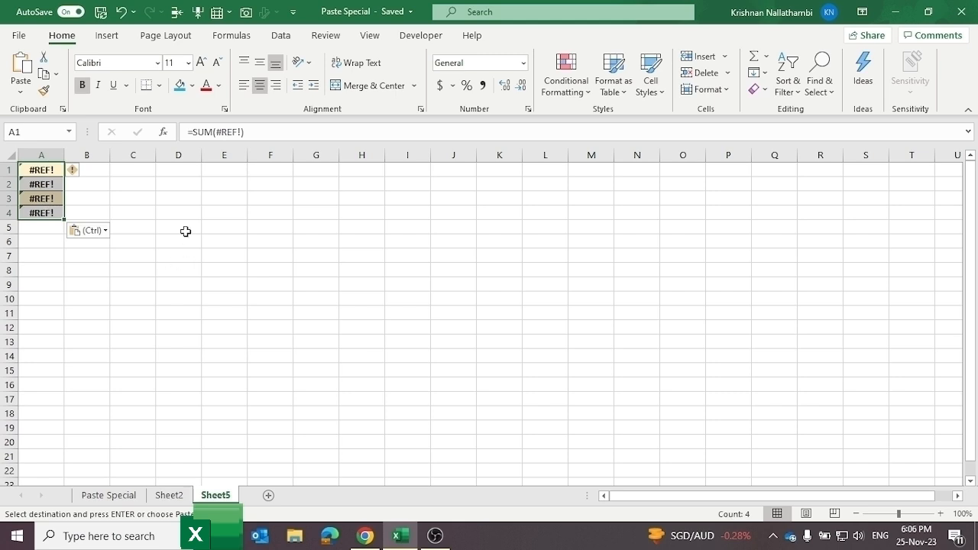
{"action": "left_click", "coordinate": [200, 199]}
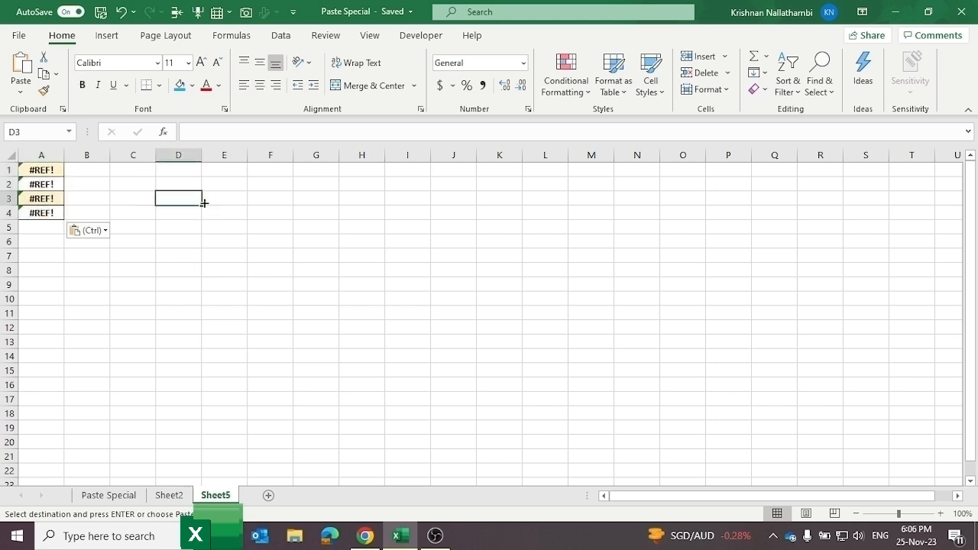
{"action": "left_click", "coordinate": [452, 242]}
{"action": "key", "text": "ctrl+v"}
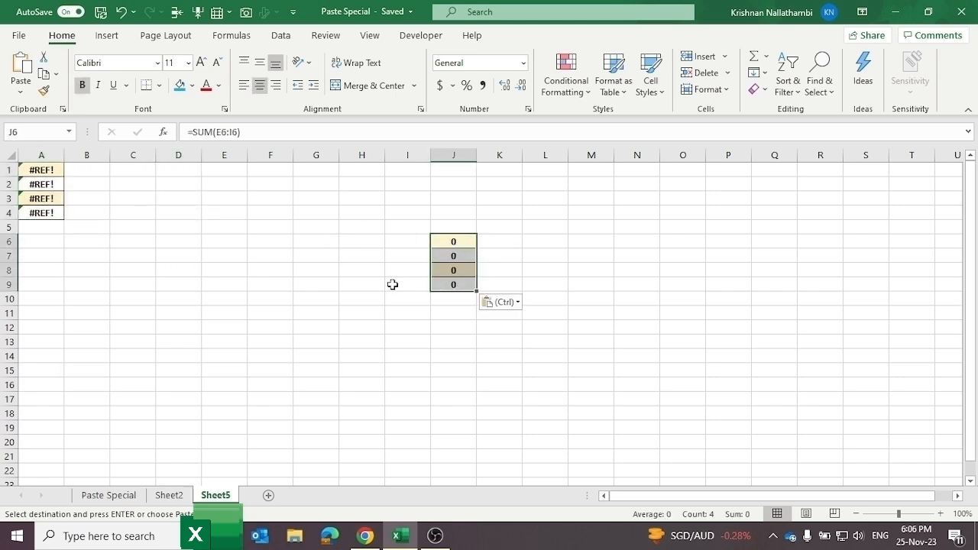
{"action": "left_click", "coordinate": [345, 270]}
{"action": "left_click", "coordinate": [239, 295]}
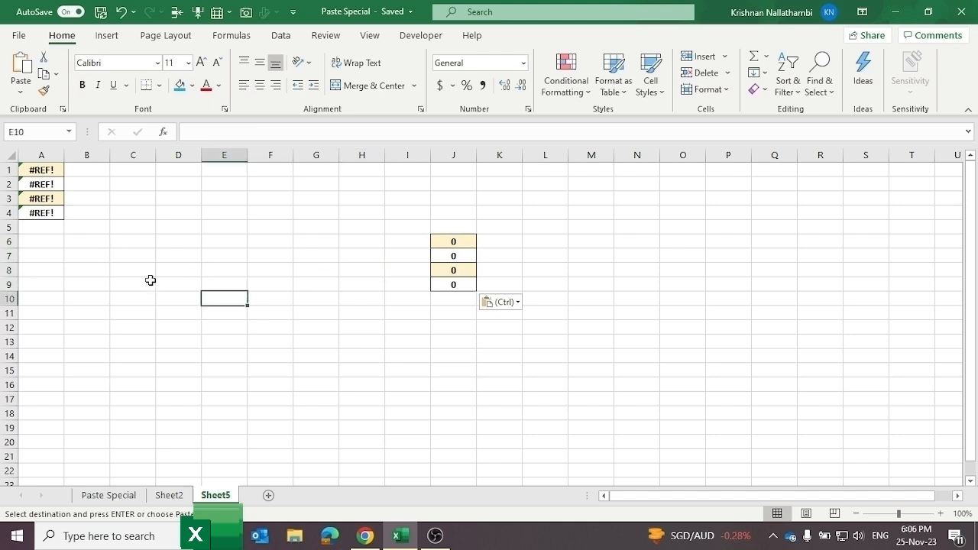
Step: Paste the totals into A6 as values only (321, 325, 265, 198), then return to the Paste Special sheet
{"action": "left_click", "coordinate": [48, 240]}
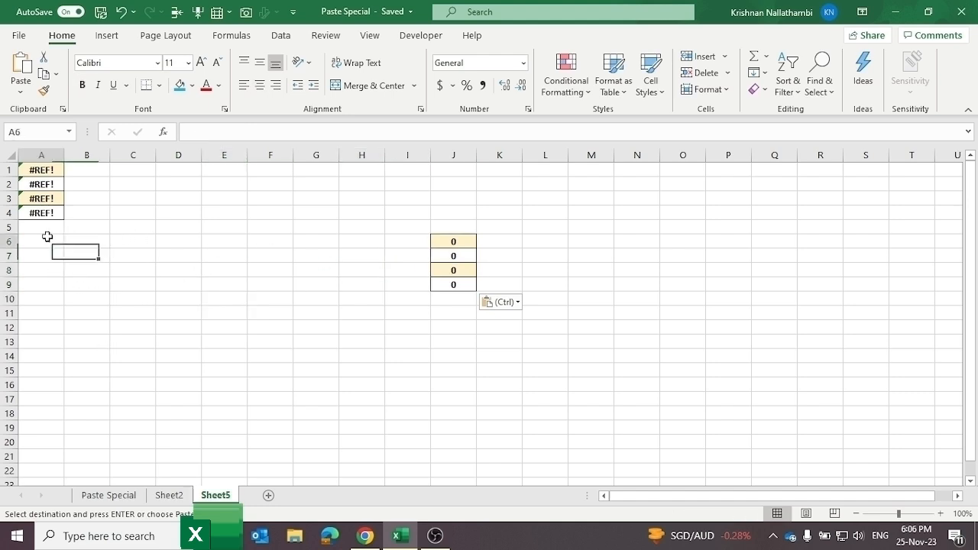
{"action": "right_click", "coordinate": [50, 243]}
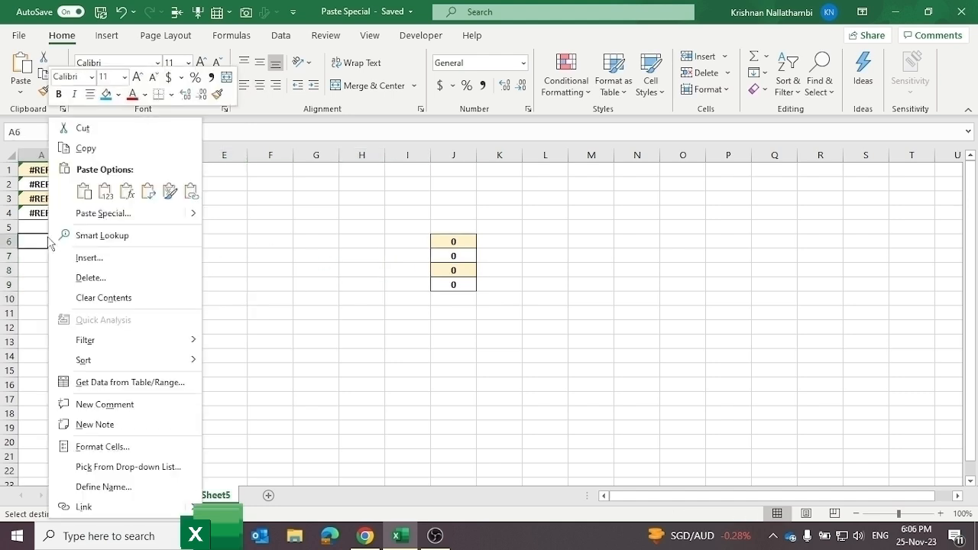
{"action": "left_click", "coordinate": [123, 214]}
{"action": "left_click", "coordinate": [41, 162]}
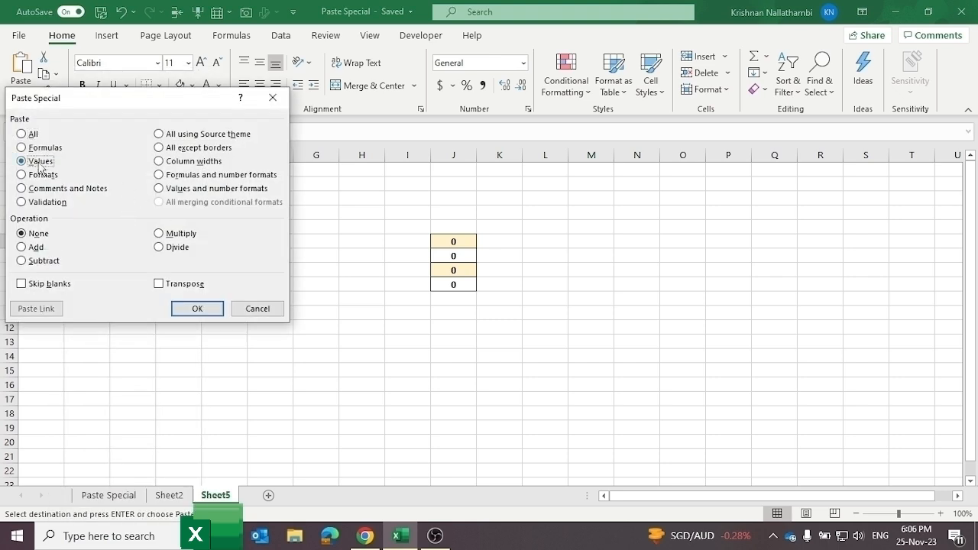
{"action": "left_click", "coordinate": [197, 308]}
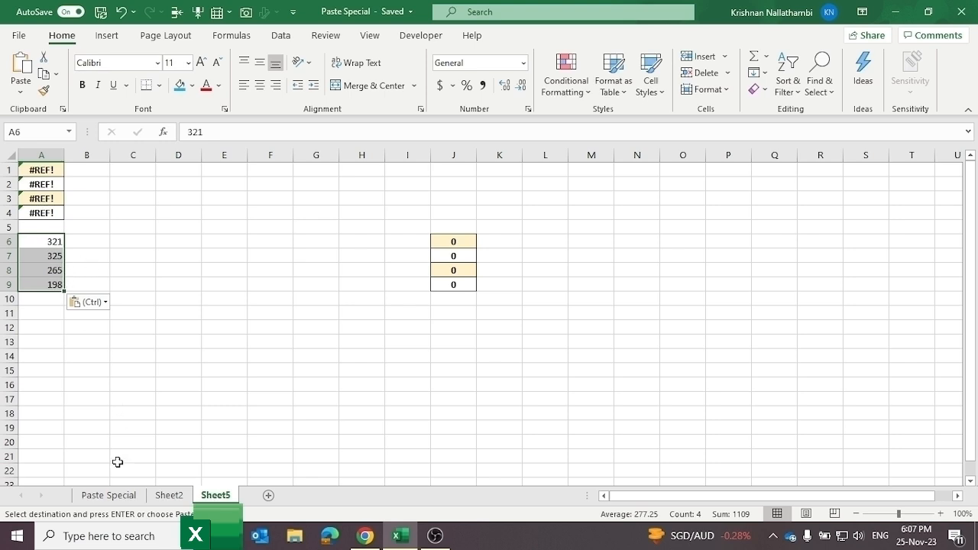
{"action": "left_click", "coordinate": [110, 495]}
{"action": "key", "text": "ctrl+alt+v"}
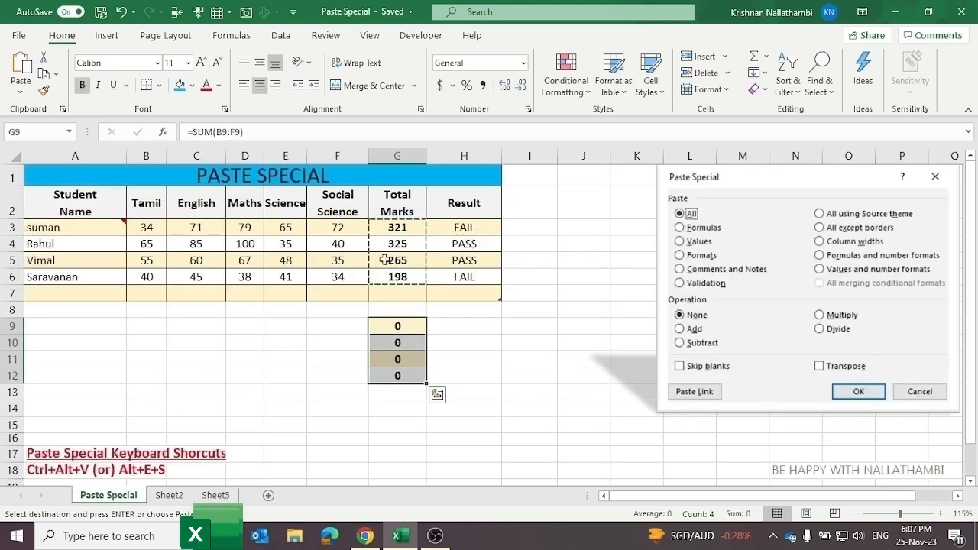
Step: Paste the copied totals into F9:F12 as values only
{"action": "left_click", "coordinate": [198, 365]}
{"action": "left_click", "coordinate": [310, 330]}
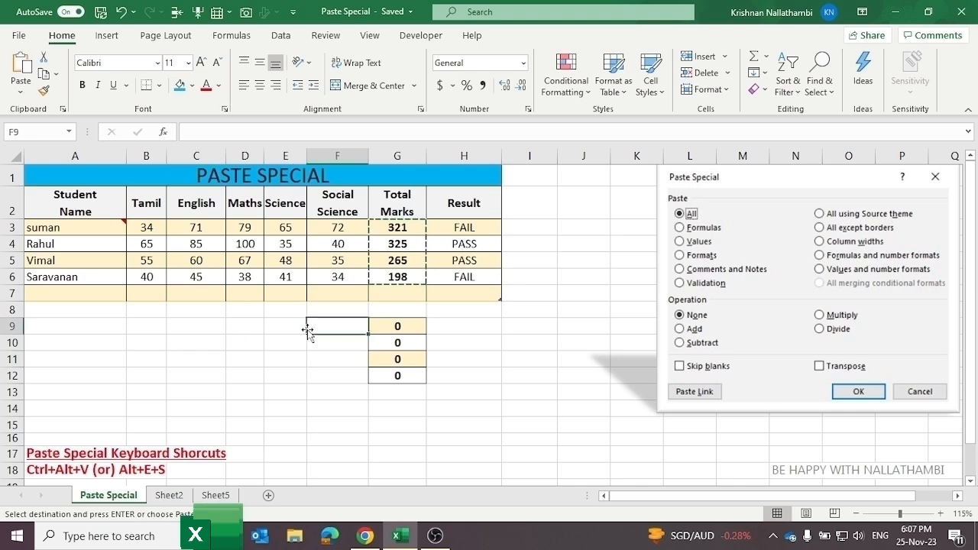
{"action": "right_click", "coordinate": [322, 334]}
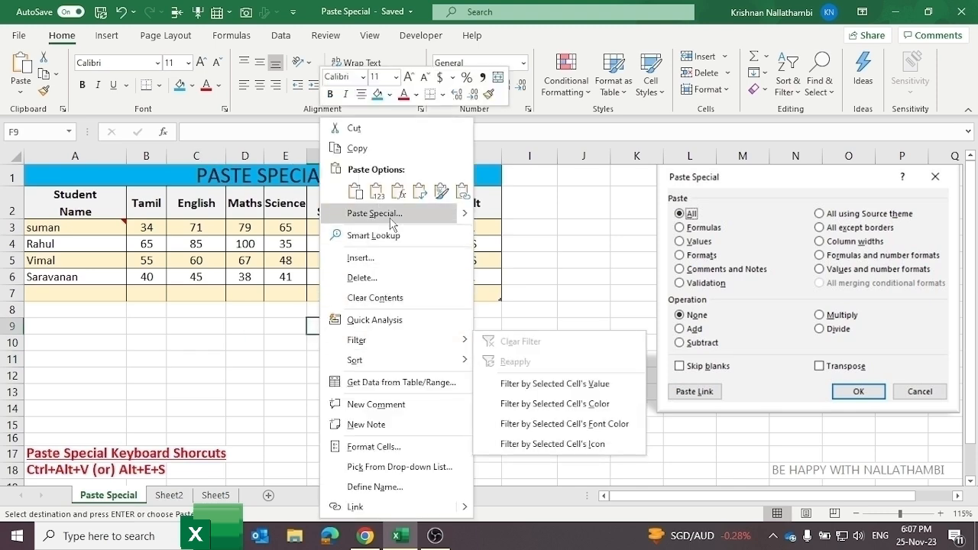
{"action": "left_click", "coordinate": [427, 213]}
{"action": "left_click", "coordinate": [283, 164]}
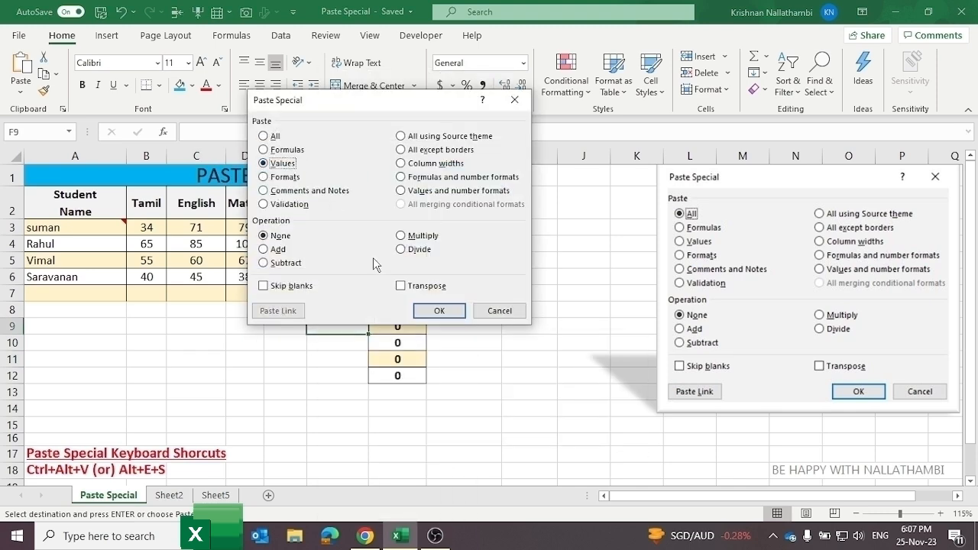
{"action": "left_click", "coordinate": [439, 310]}
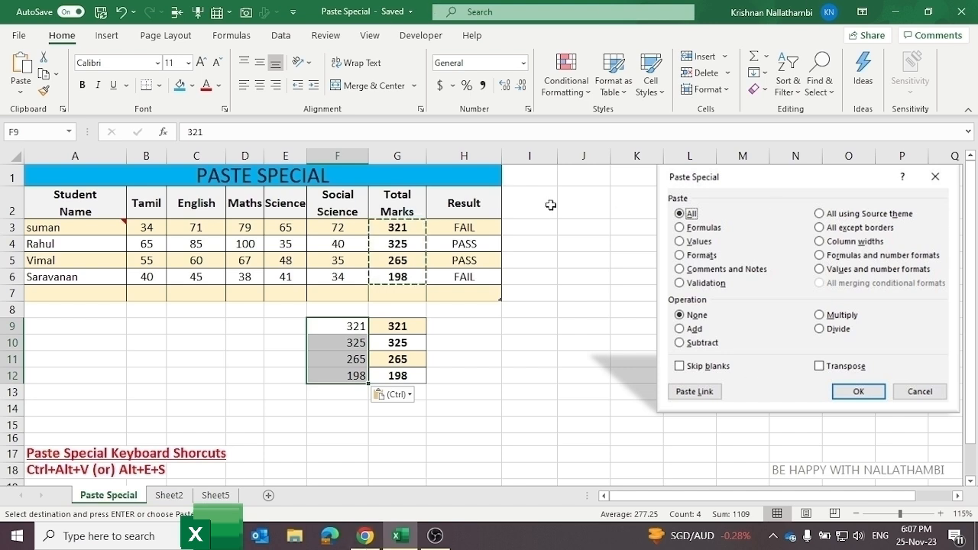
Step: Delete the pasted totals around F9:G12, then switch to Sheet5
{"action": "left_click_drag", "start_coordinate": [218, 312], "coordinate": [442, 384]}
{"action": "key", "text": "Delete"}
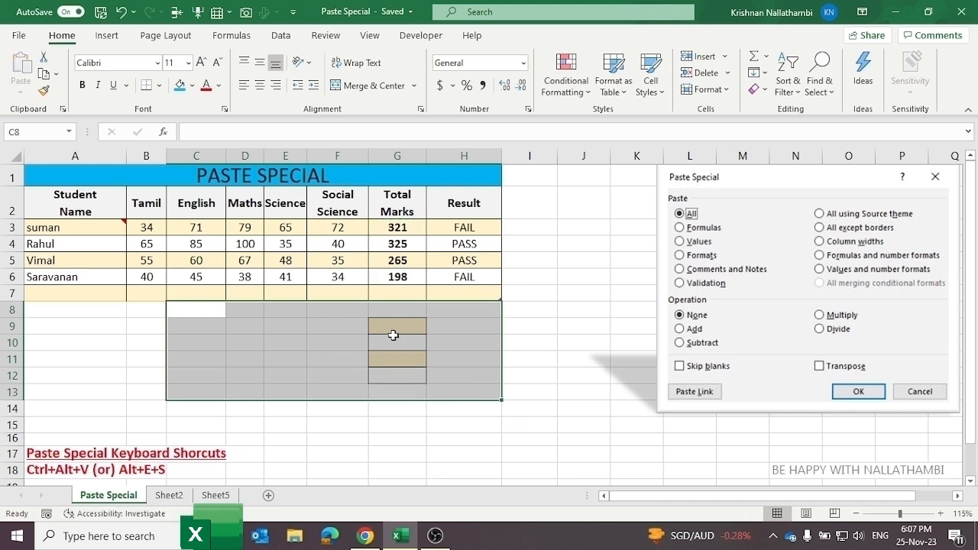
{"action": "left_click", "coordinate": [356, 329]}
{"action": "left_click", "coordinate": [195, 326]}
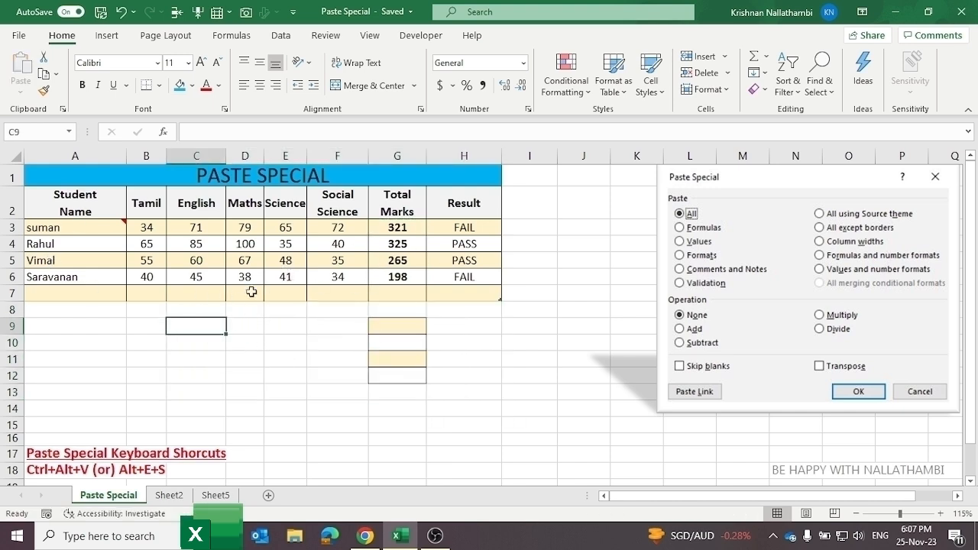
{"action": "left_click", "coordinate": [217, 495]}
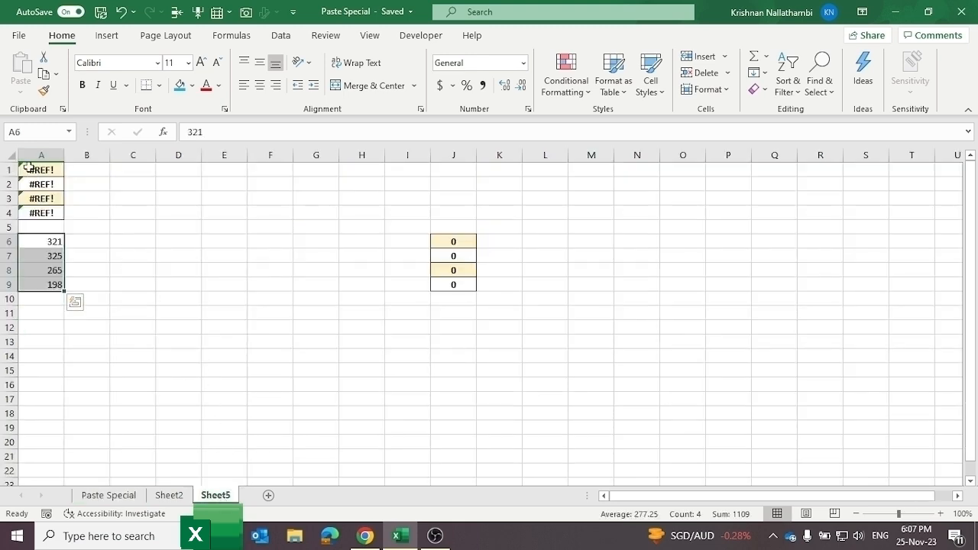
Step: Add Sheet6, then copy the student table A3:H7 from the Paste Special sheet
{"action": "left_click", "coordinate": [278, 497]}
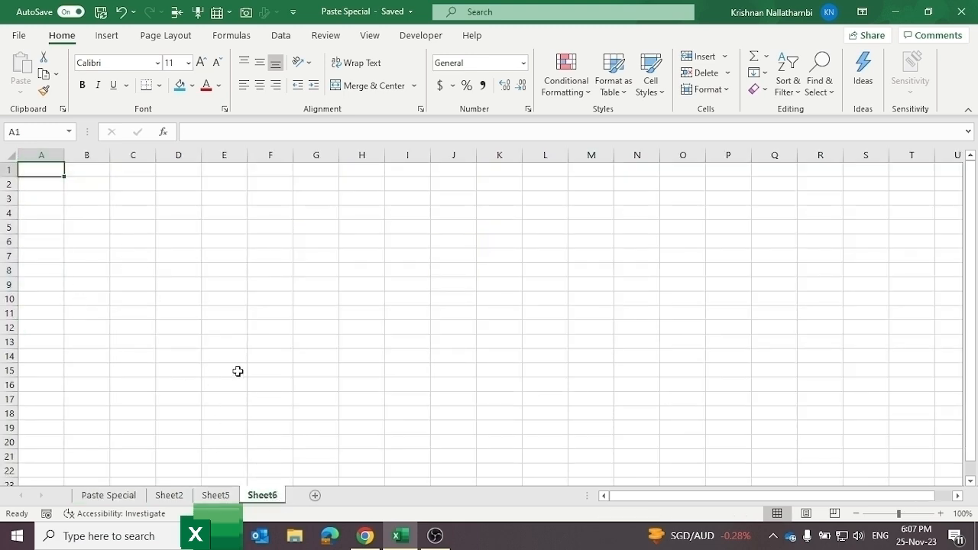
{"action": "left_click", "coordinate": [237, 371]}
{"action": "left_click", "coordinate": [133, 497]}
{"action": "left_click", "coordinate": [296, 266]}
{"action": "left_click_drag", "start_coordinate": [87, 232], "coordinate": [442, 291]}
{"action": "key", "text": "ctrl+c"}
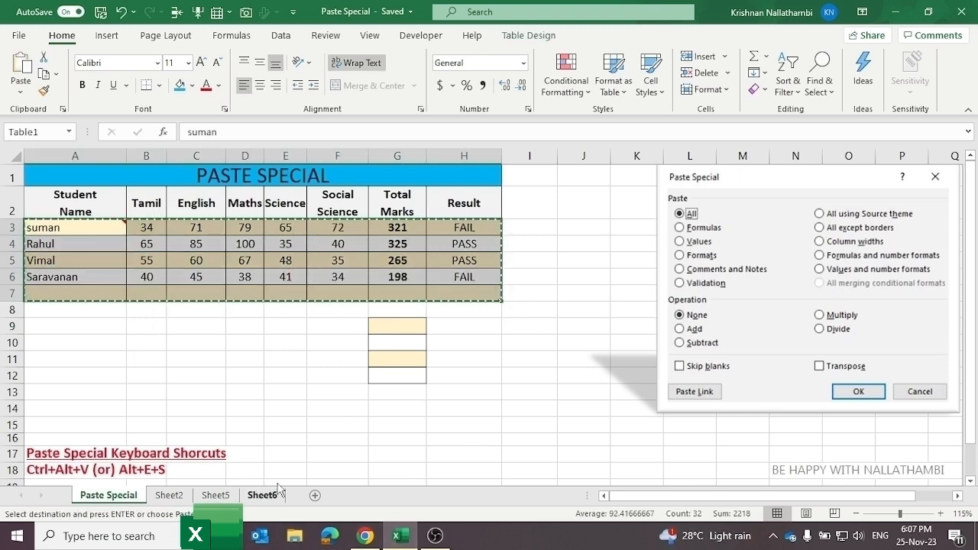
Step: Paste only the table's formats into Sheet6 starting at A1
{"action": "left_click", "coordinate": [258, 495]}
{"action": "left_click", "coordinate": [47, 173]}
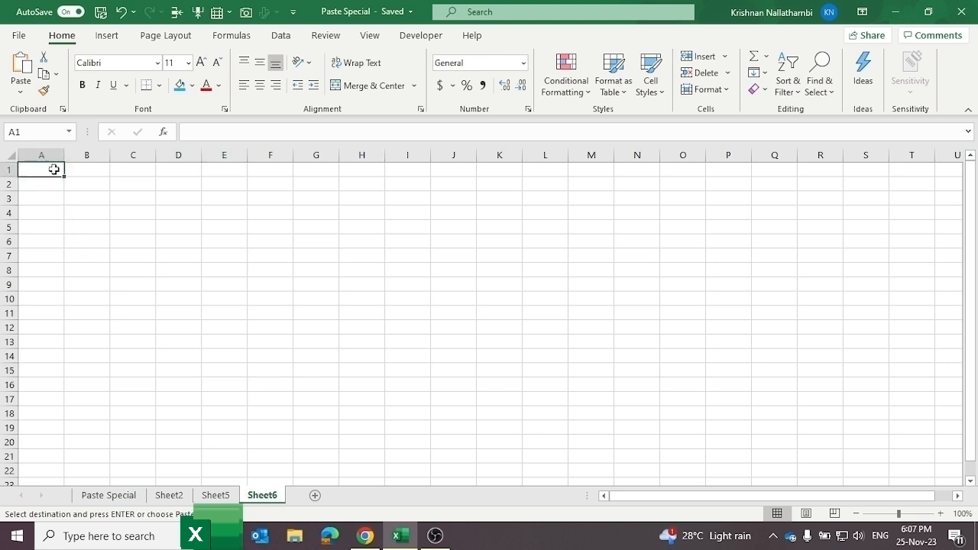
{"action": "right_click", "coordinate": [55, 169]}
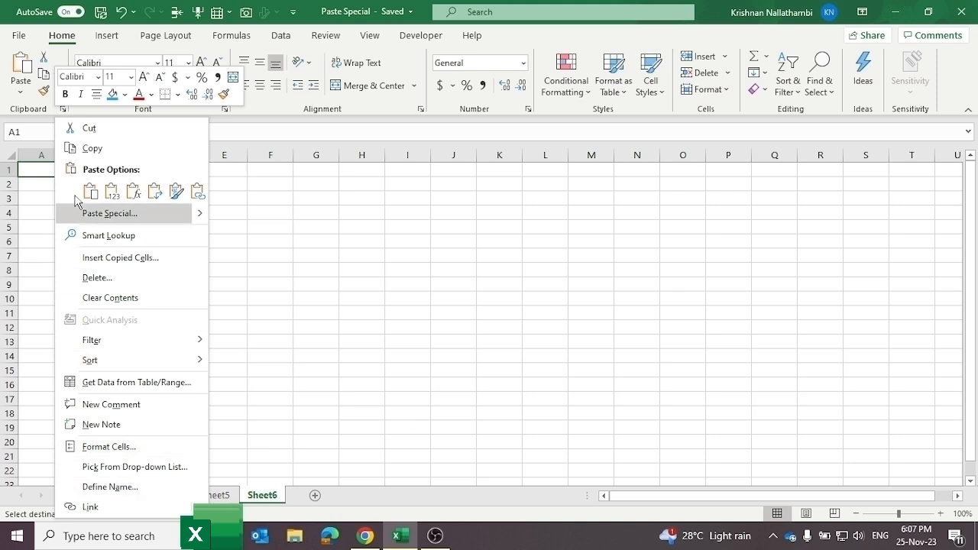
{"action": "left_click", "coordinate": [138, 214]}
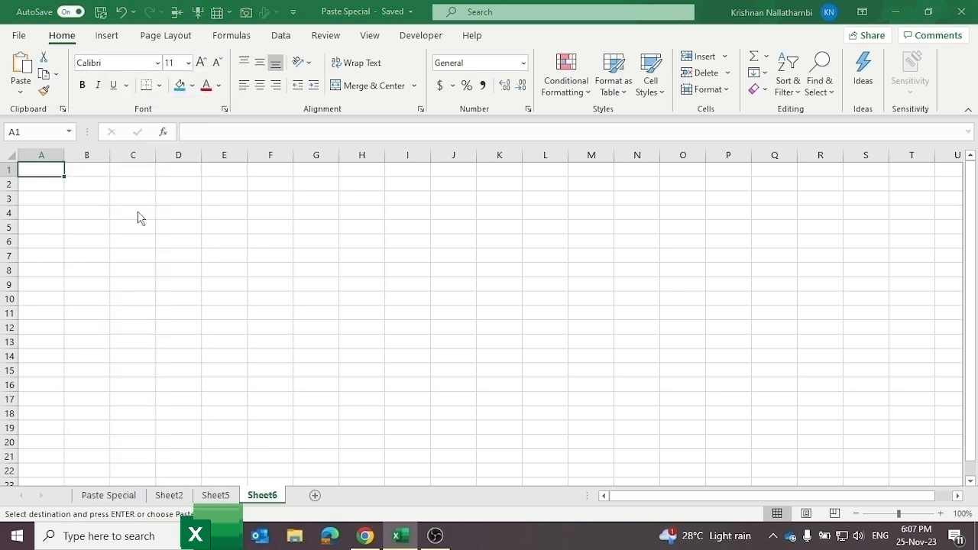
{"action": "left_click", "coordinate": [42, 174]}
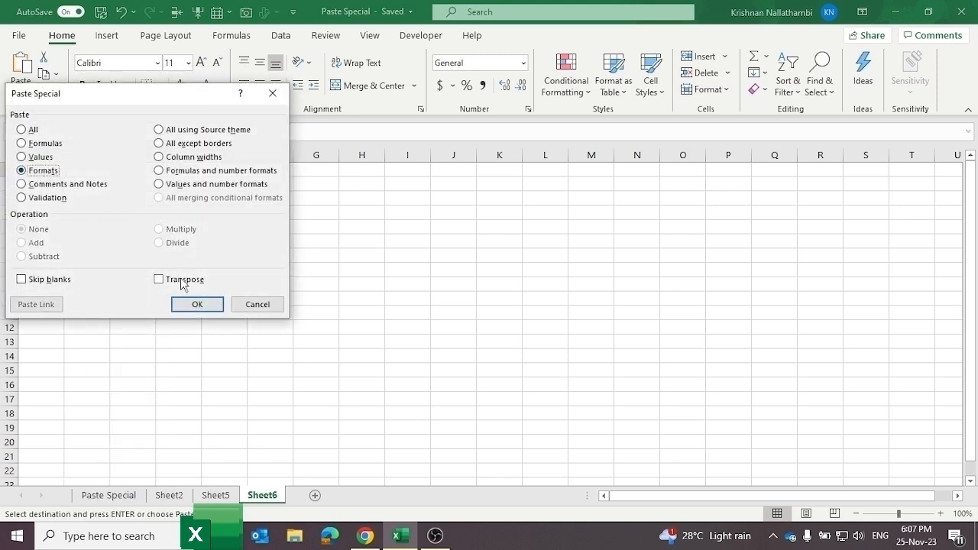
{"action": "left_click", "coordinate": [200, 305]}
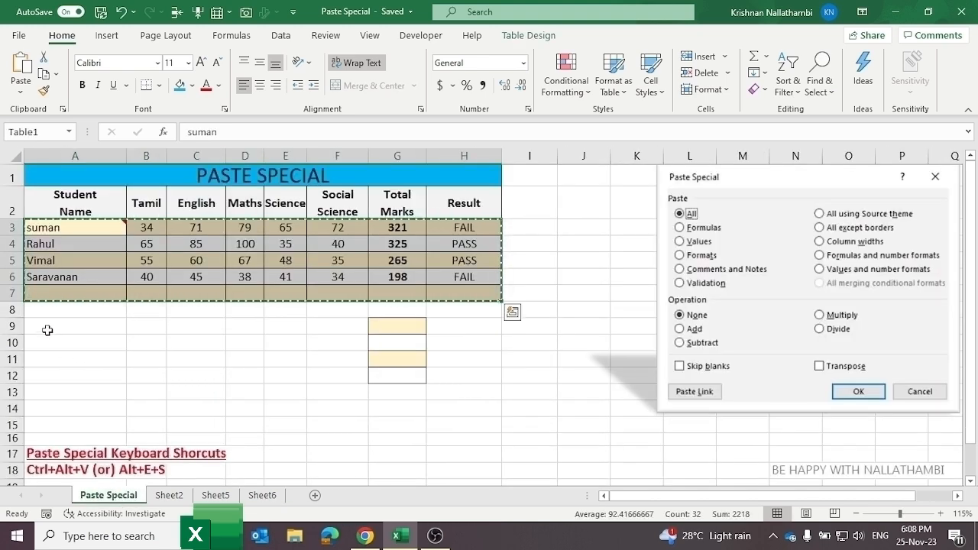
Step: Paste only the student table's formatting into rows A9:H13, then end copy mode
{"action": "left_click", "coordinate": [47, 330]}
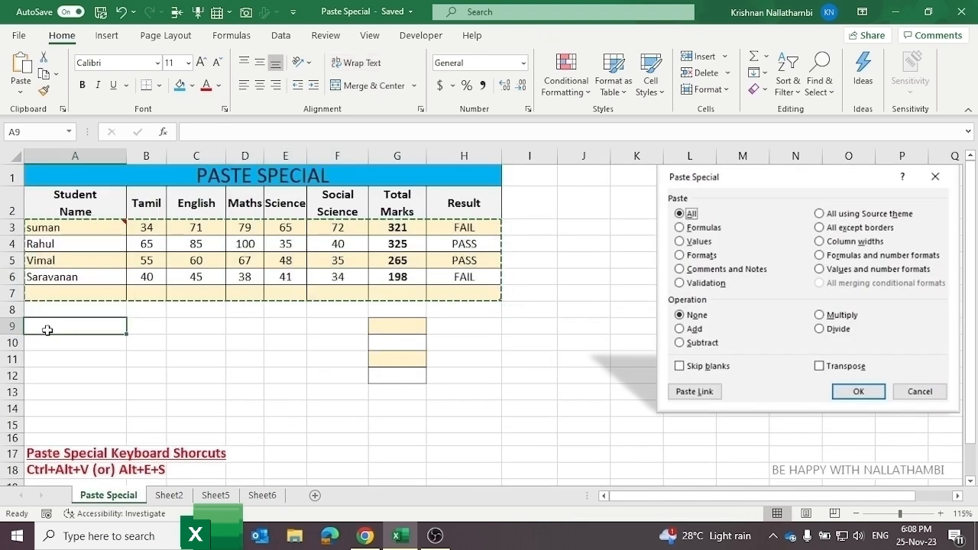
{"action": "right_click", "coordinate": [55, 329]}
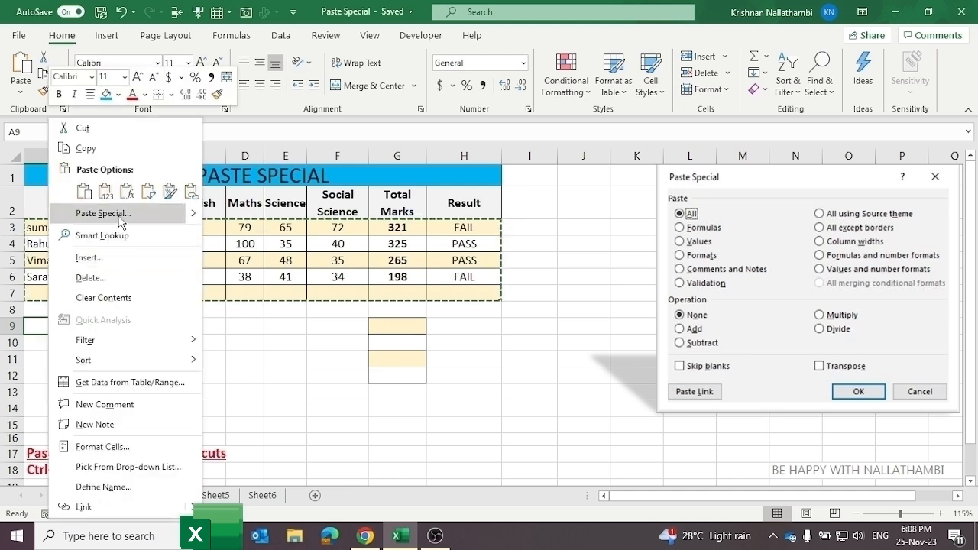
{"action": "left_click", "coordinate": [122, 218]}
{"action": "left_click", "coordinate": [46, 170]}
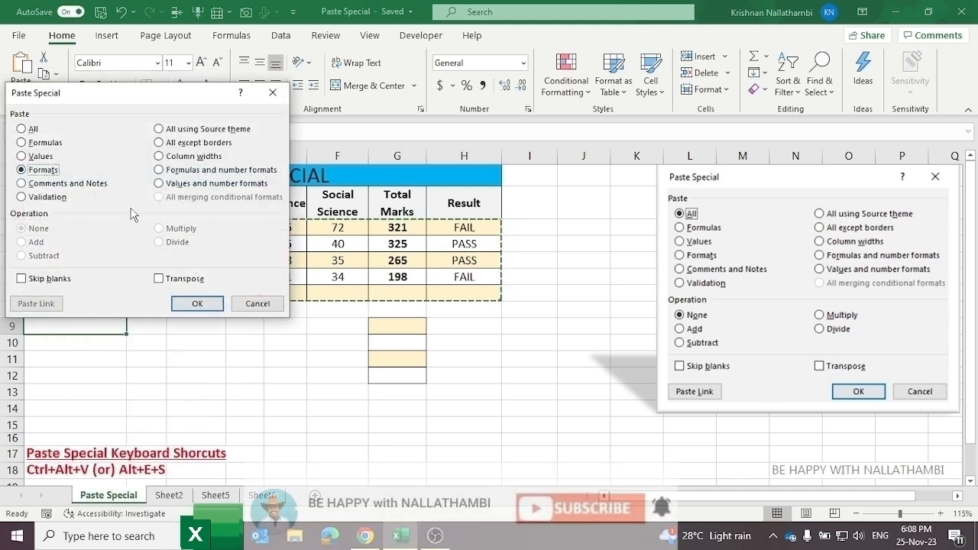
{"action": "left_click", "coordinate": [197, 304]}
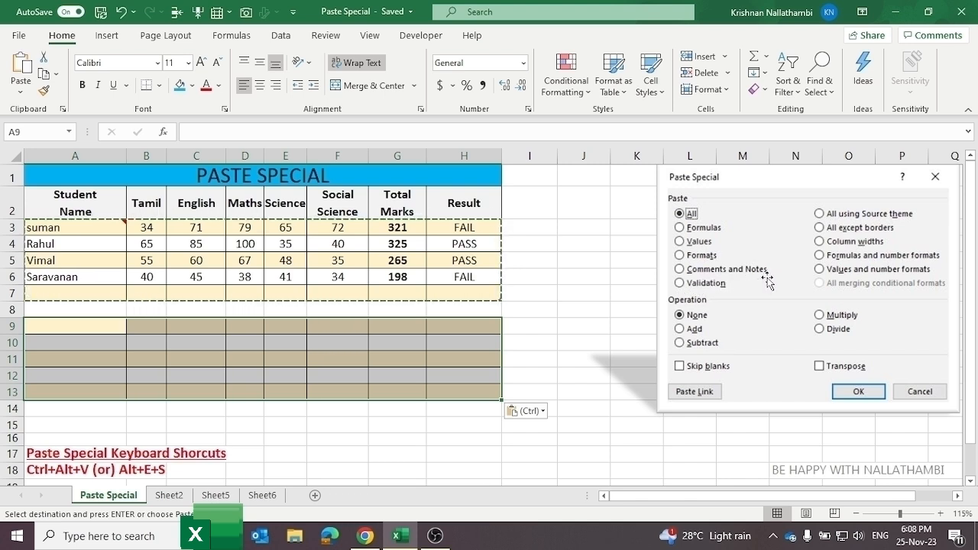
{"action": "left_click", "coordinate": [241, 310]}
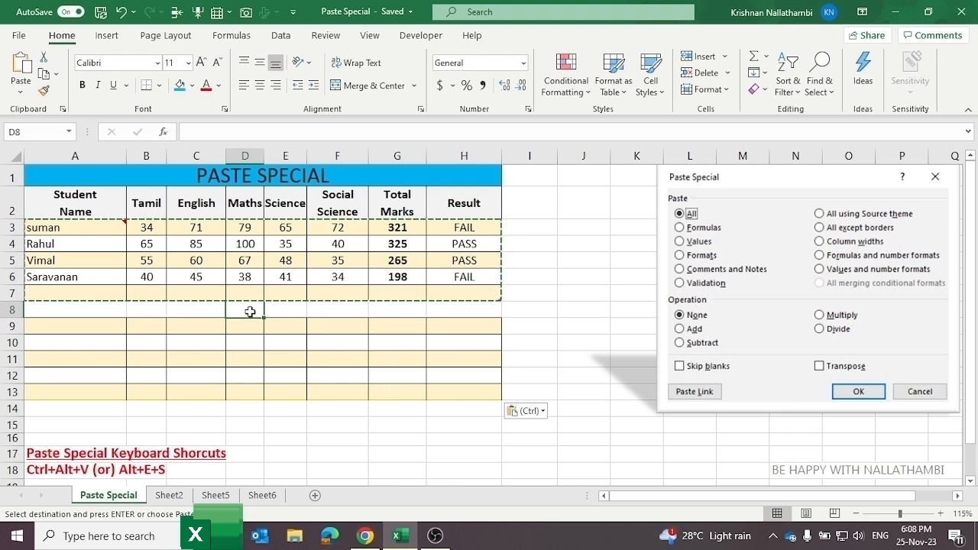
{"action": "key", "text": "Escape"}
Step: Select cell A3 to display its '>=35 Pass (or) <=35 Fail' note
{"action": "left_click", "coordinate": [348, 326]}
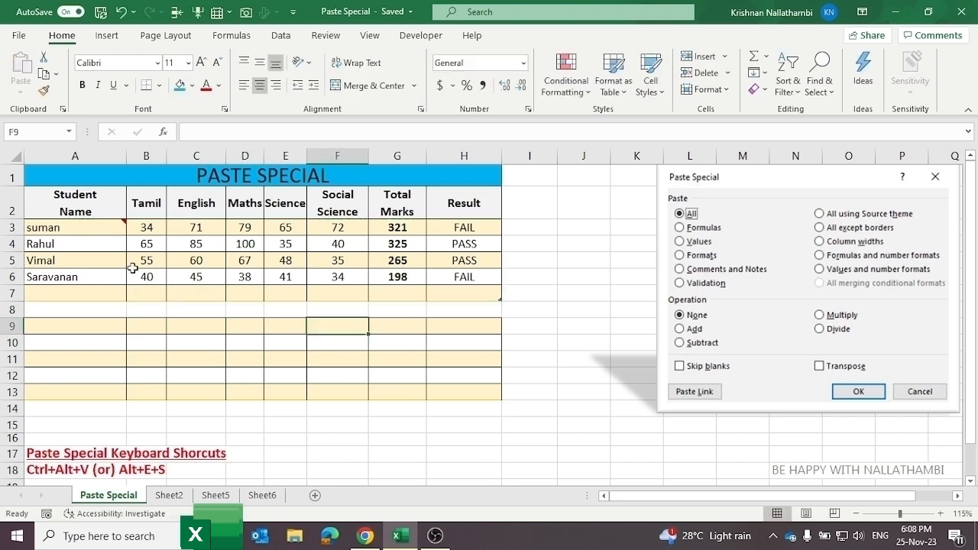
{"action": "left_click", "coordinate": [88, 229]}
{"action": "mouse_move", "coordinate": [85, 226]}
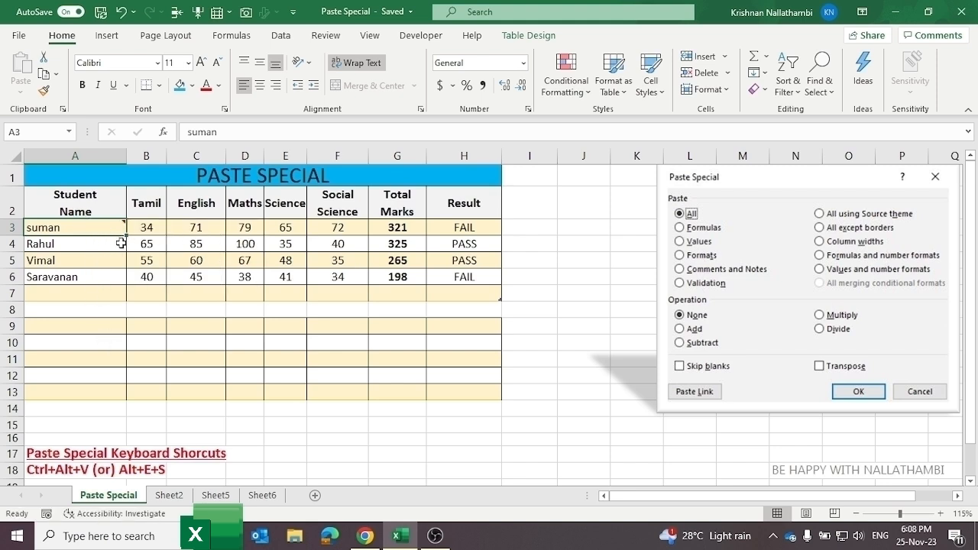
Step: Paste cell A3 onto A4:A6 with Ctrl+V, then undo it because it overwrote the names
{"action": "key", "text": "ctrl+c"}
{"action": "left_click_drag", "start_coordinate": [102, 245], "coordinate": [102, 273]}
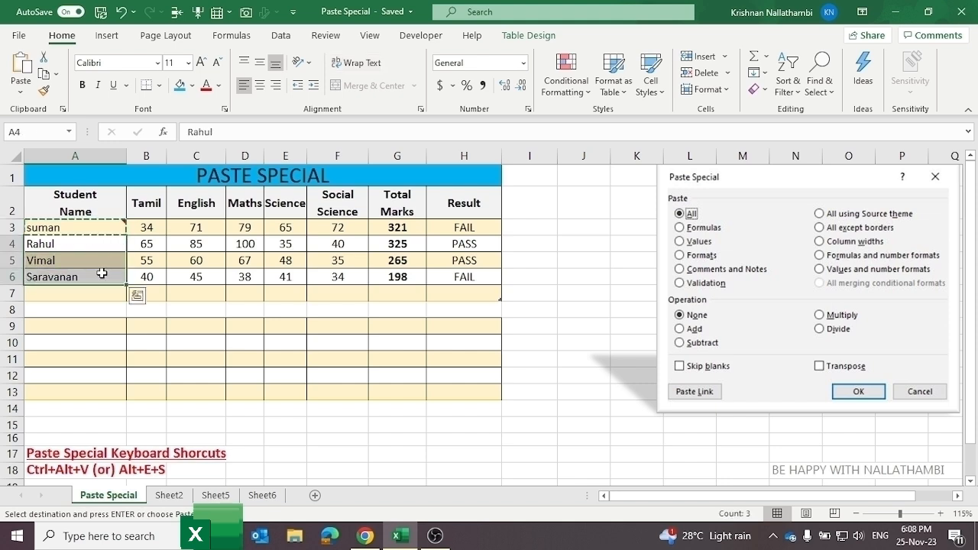
{"action": "key", "text": "ctrl+v"}
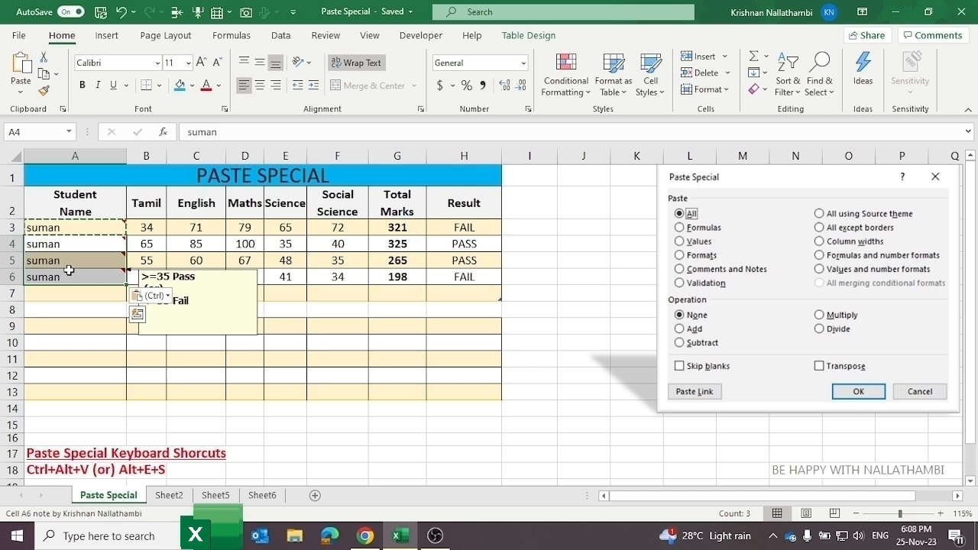
{"action": "mouse_move", "coordinate": [101, 248]}
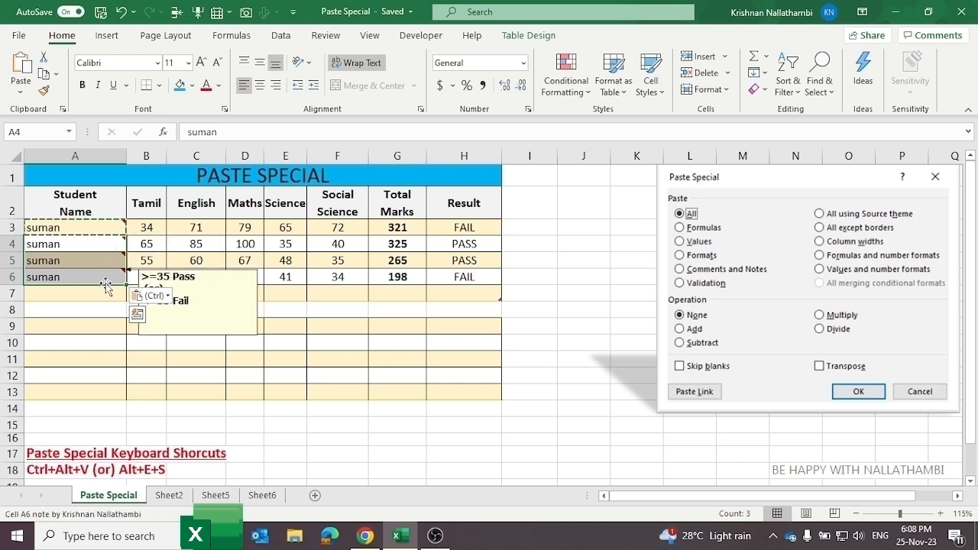
{"action": "key", "text": "ctrl+z"}
{"action": "left_click", "coordinate": [75, 307]}
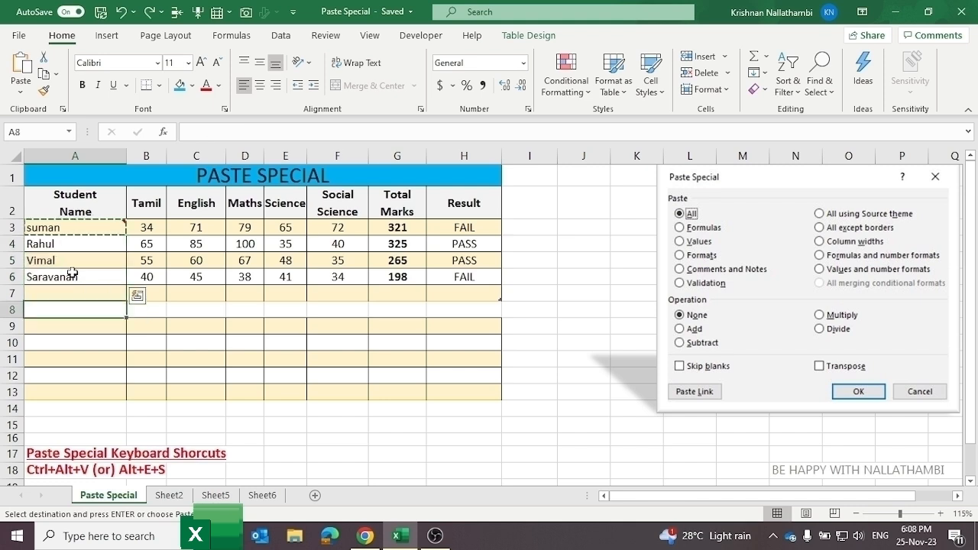
Step: Paste only A3's note onto A4:A6 using Paste Special's Comments and Notes option
{"action": "left_click", "coordinate": [83, 225]}
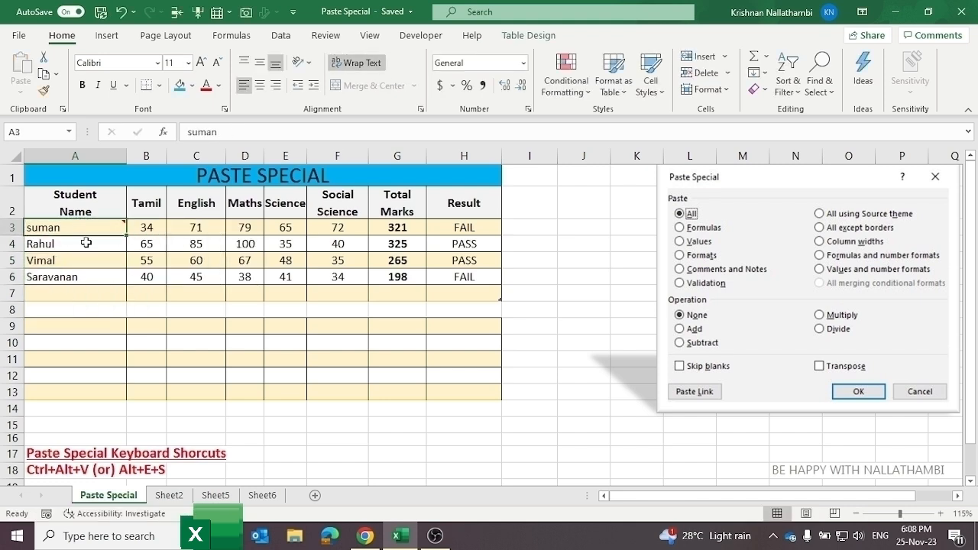
{"action": "key", "text": "ctrl+c"}
{"action": "left_click_drag", "start_coordinate": [92, 248], "coordinate": [94, 276]}
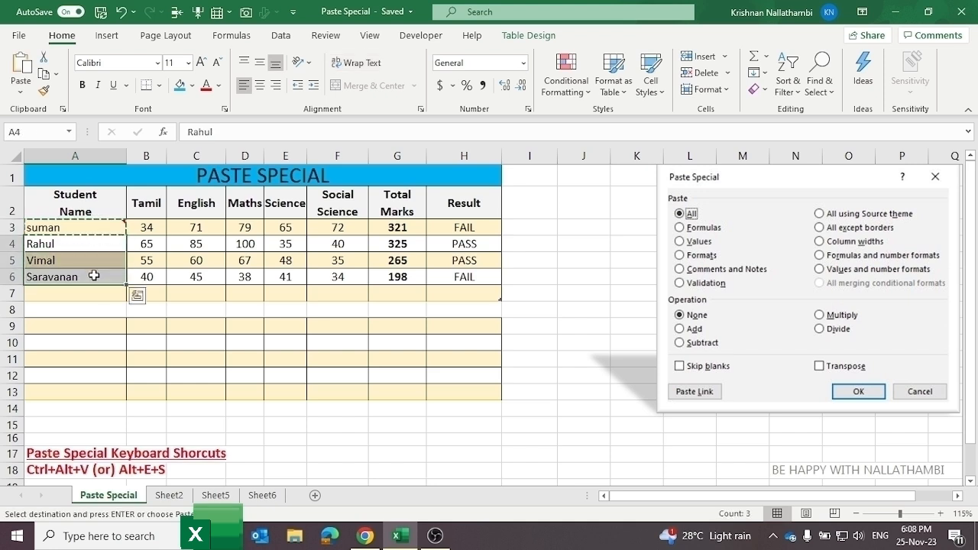
{"action": "right_click", "coordinate": [94, 276]}
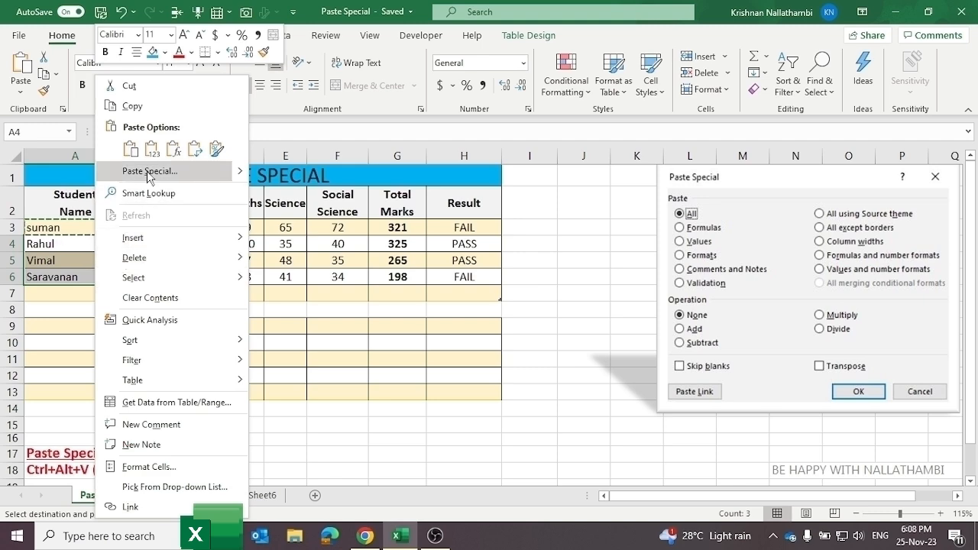
{"action": "left_click", "coordinate": [149, 171]}
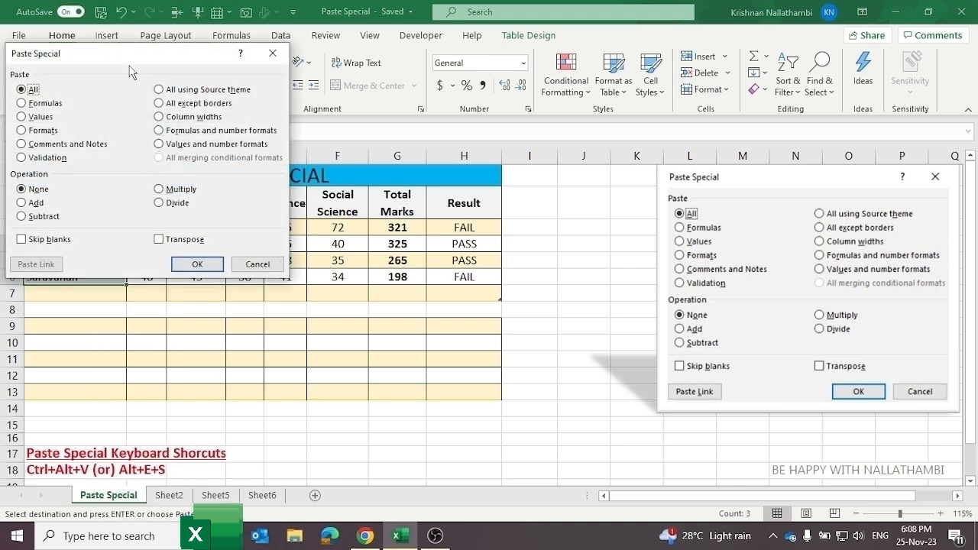
{"action": "left_click_drag", "start_coordinate": [137, 54], "coordinate": [363, 142]}
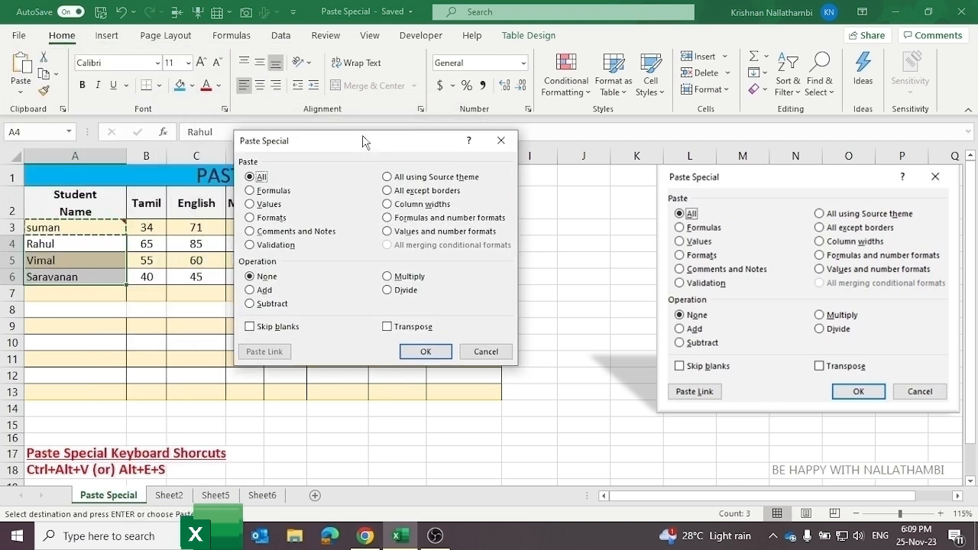
{"action": "left_click", "coordinate": [305, 232]}
{"action": "left_click", "coordinate": [425, 353]}
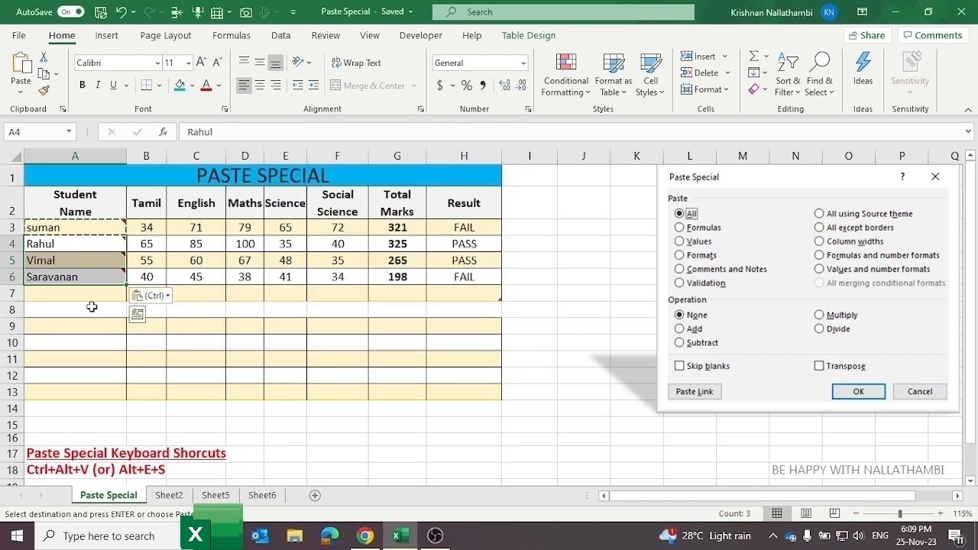
{"action": "left_click", "coordinate": [113, 277]}
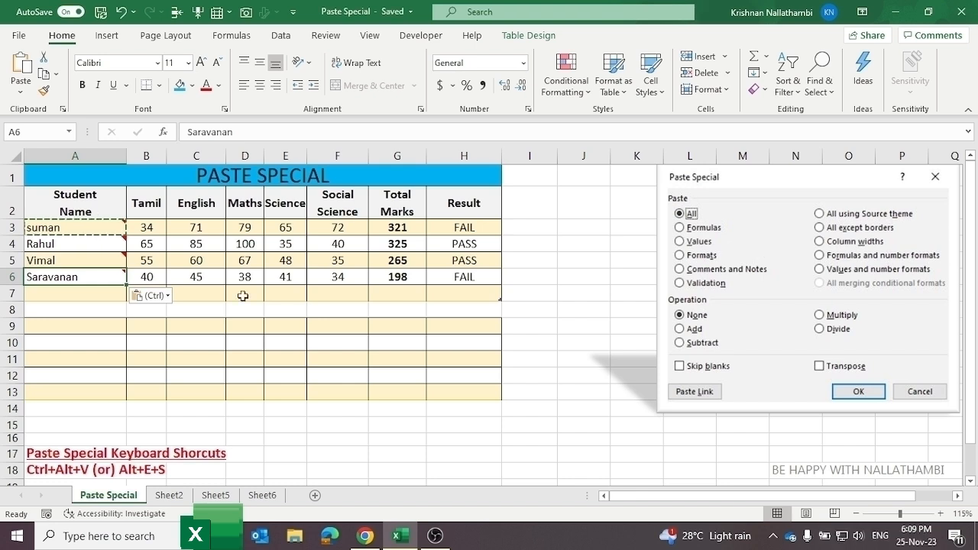
Step: Delete the pass/fail note from A6, then open and dismiss C6's context menu
{"action": "mouse_move", "coordinate": [74, 272]}
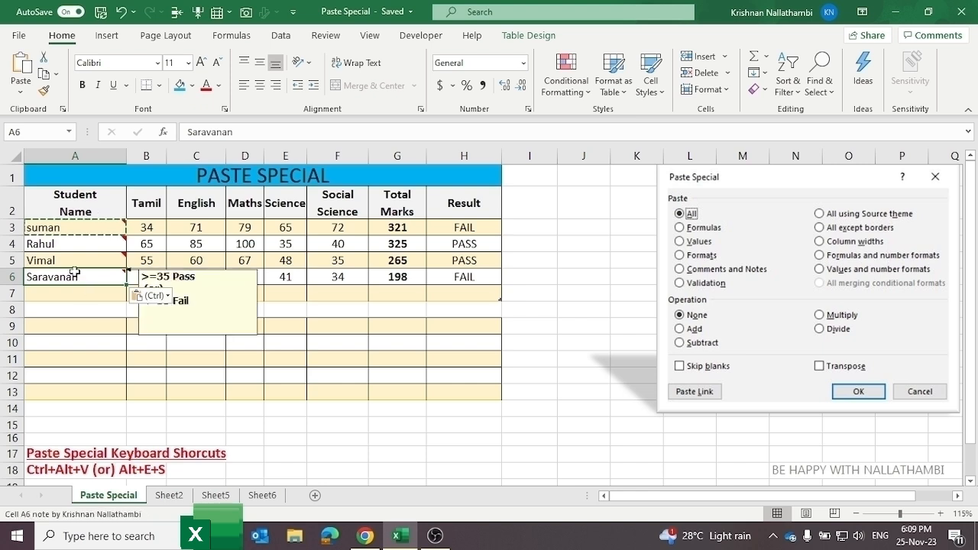
{"action": "right_click", "coordinate": [75, 272]}
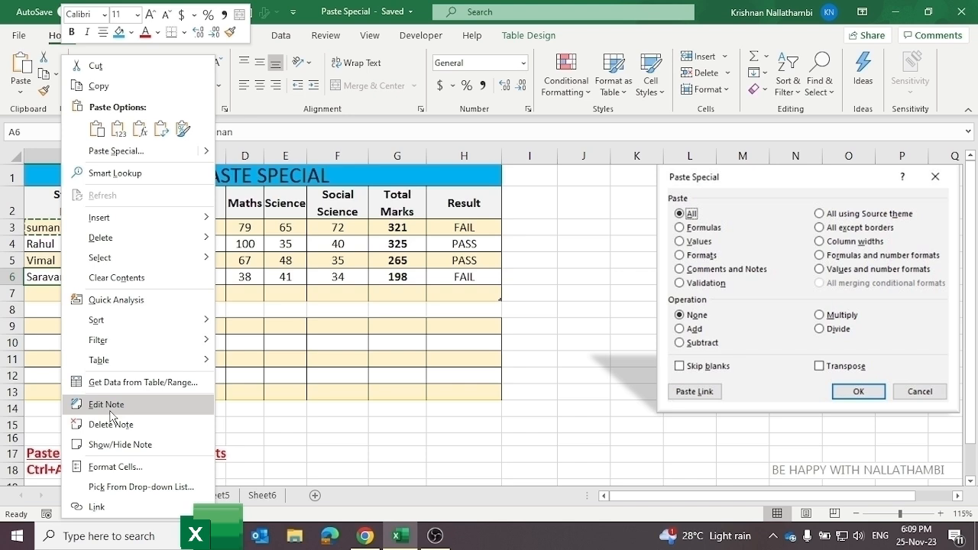
{"action": "left_click", "coordinate": [116, 427]}
{"action": "left_click", "coordinate": [183, 276]}
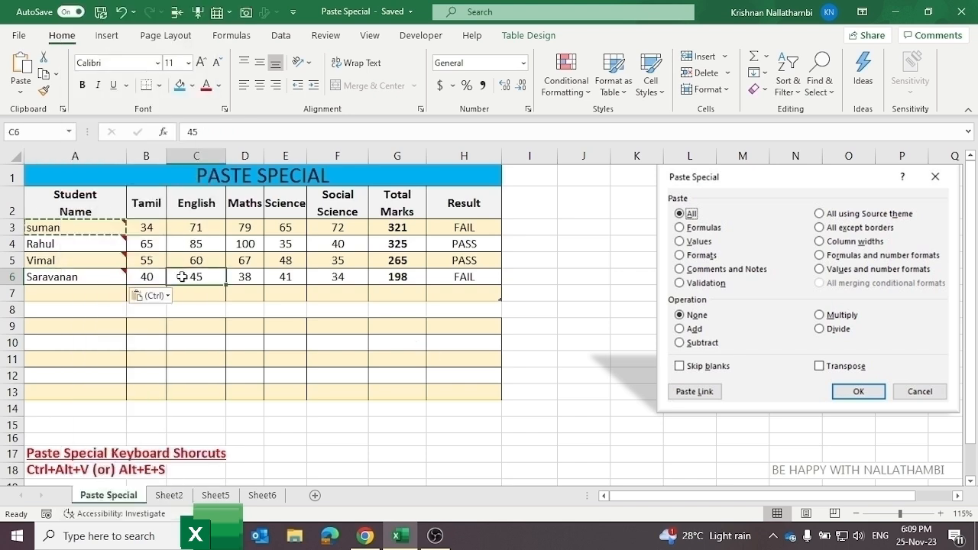
{"action": "right_click", "coordinate": [186, 276]}
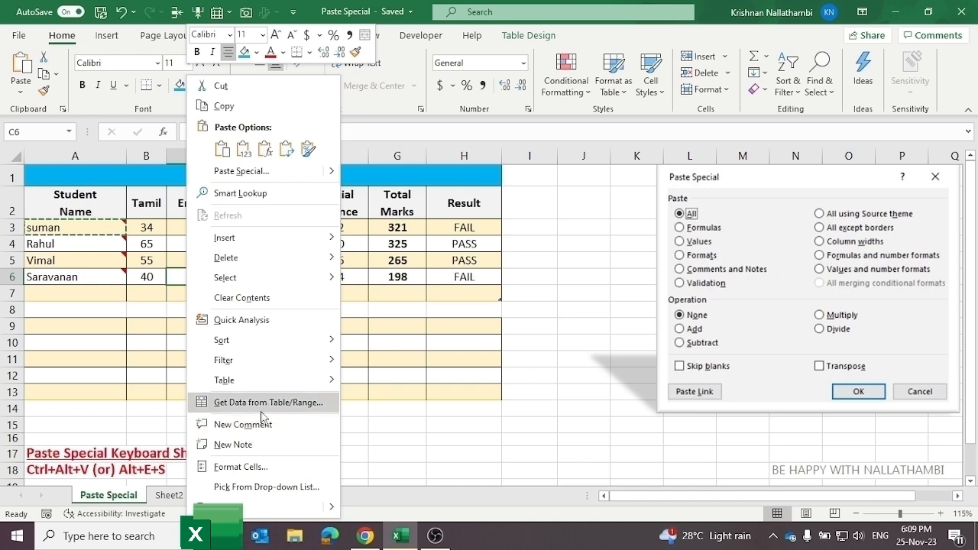
{"action": "left_click", "coordinate": [396, 361]}
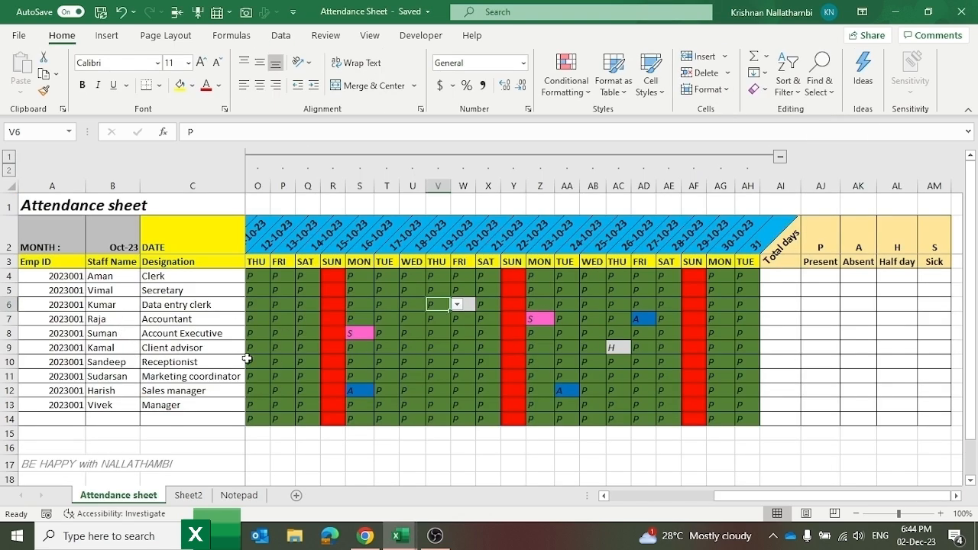
Step: Inspect V9's attendance-code dropdown, then copy the attendance marks in P4:AH14
{"action": "left_click", "coordinate": [431, 343]}
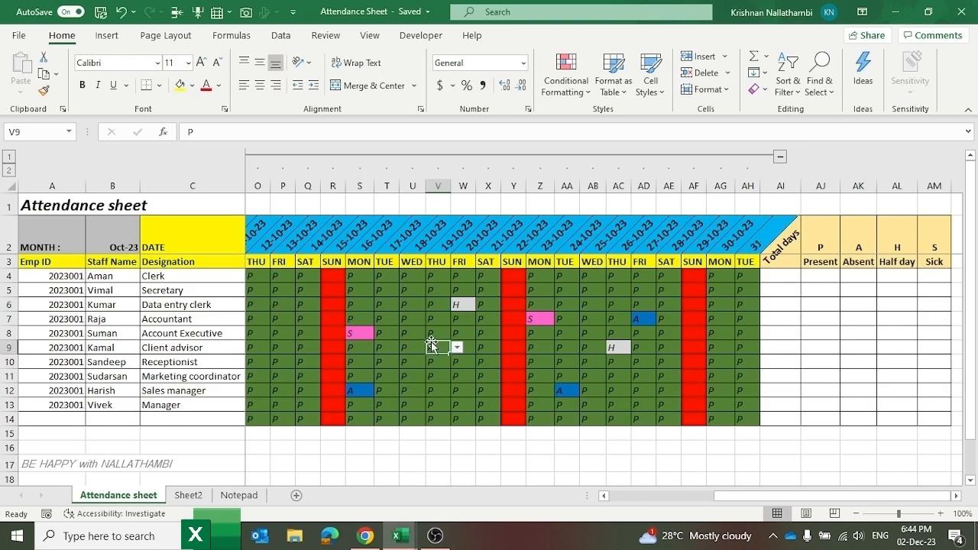
{"action": "left_click", "coordinate": [457, 348]}
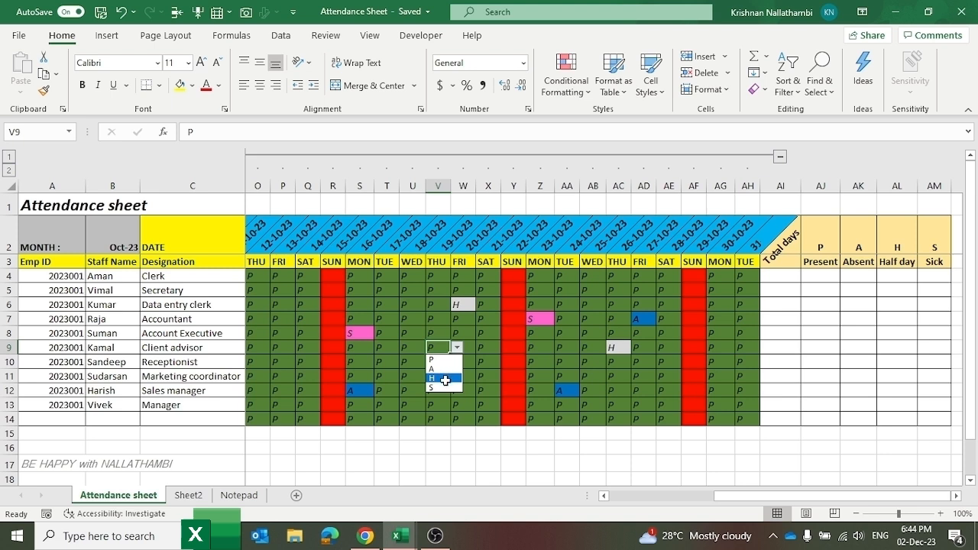
{"action": "left_click", "coordinate": [483, 347]}
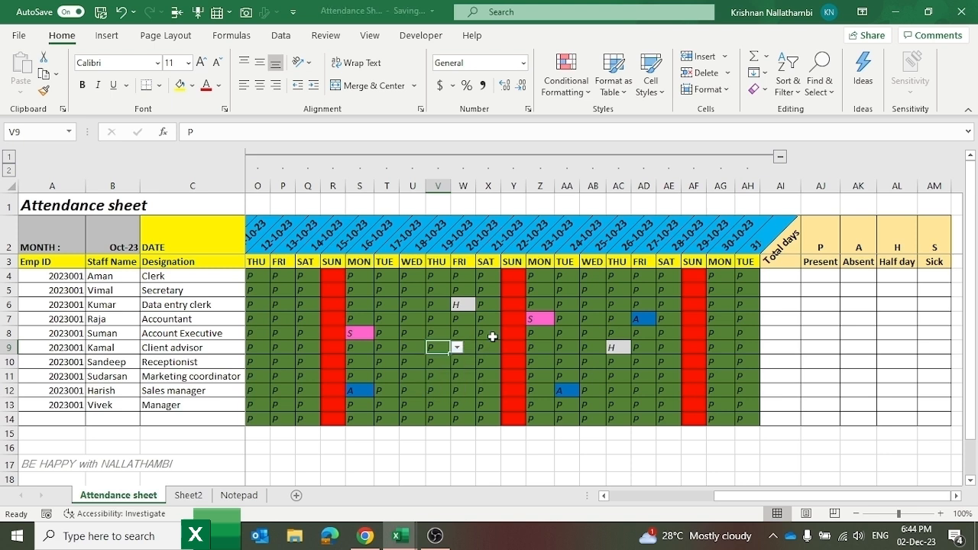
{"action": "left_click", "coordinate": [280, 277]}
{"action": "left_click_drag", "start_coordinate": [288, 284], "coordinate": [740, 415]}
{"action": "key", "text": "ctrl+c"}
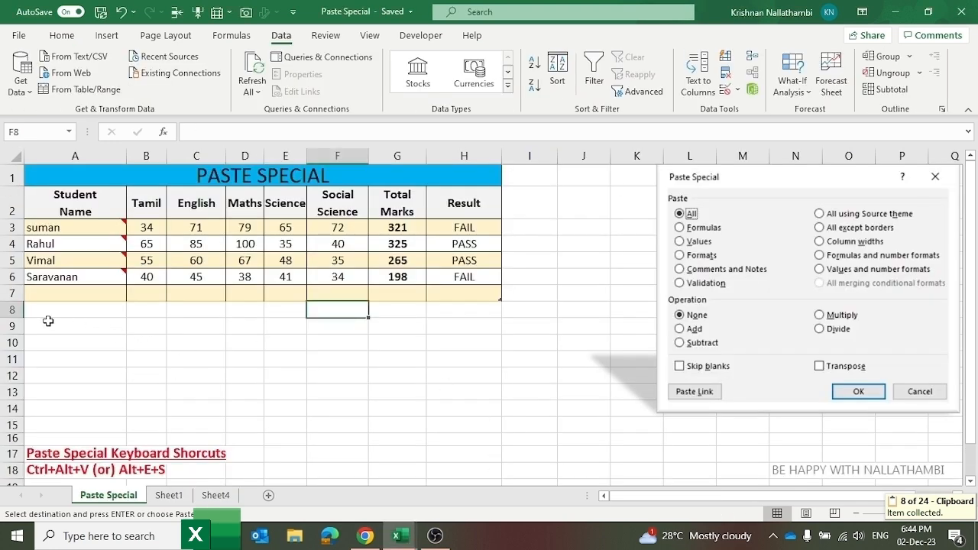
Step: Paste only the validation rules into the area starting at A9 via Paste Special
{"action": "left_click", "coordinate": [47, 323]}
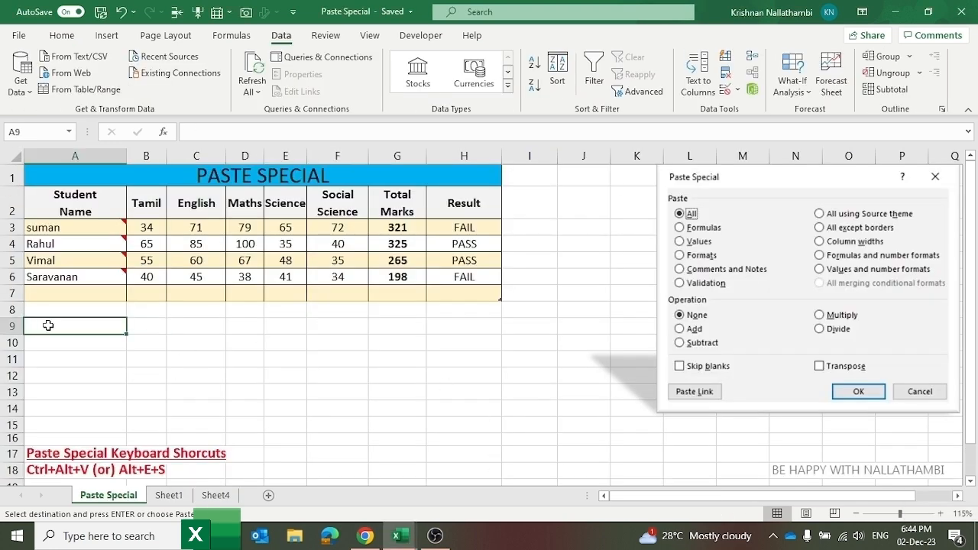
{"action": "right_click", "coordinate": [68, 326]}
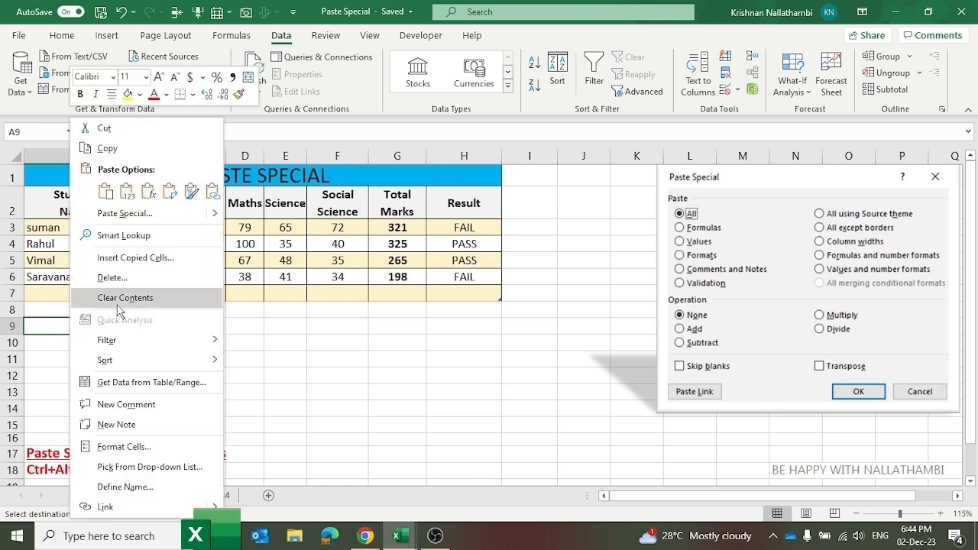
{"action": "left_click", "coordinate": [145, 213]}
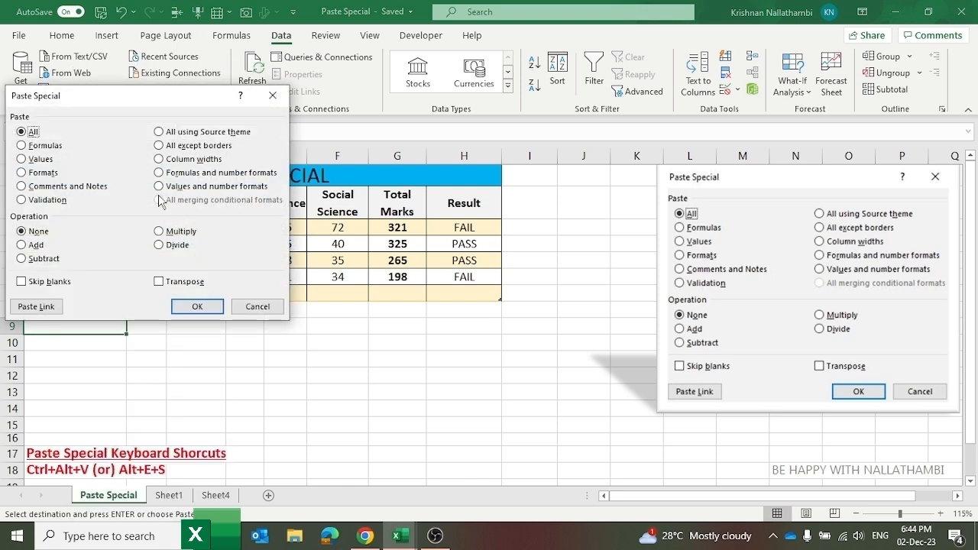
{"action": "left_click", "coordinate": [49, 201]}
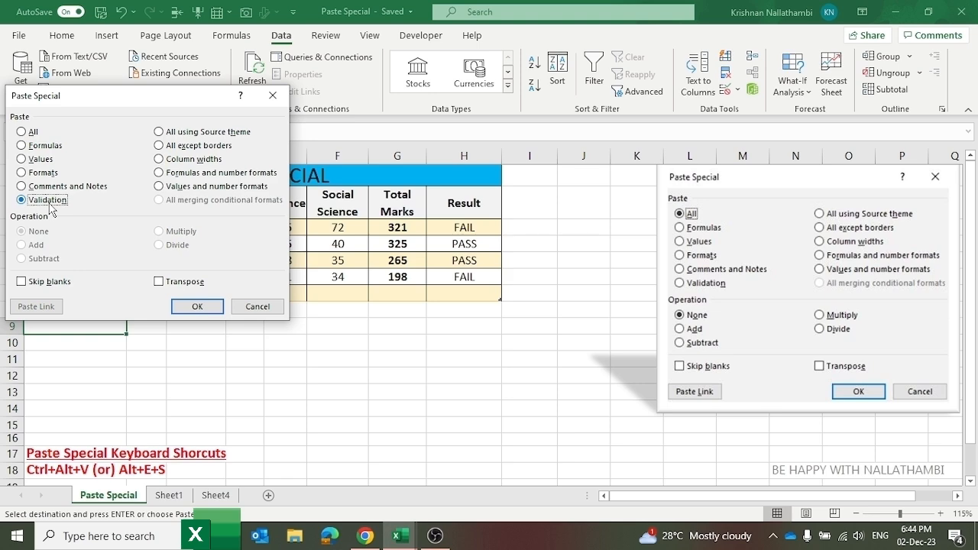
{"action": "left_click", "coordinate": [197, 307]}
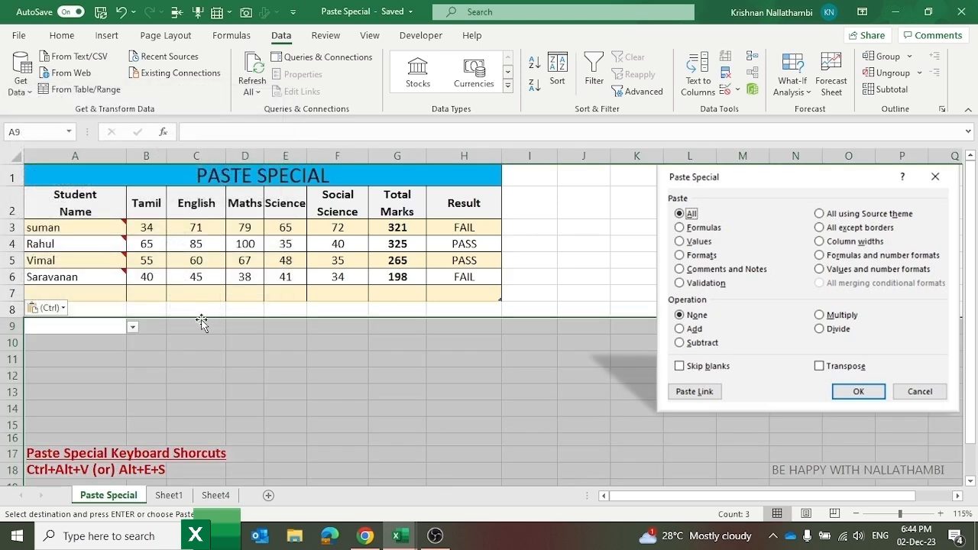
Step: Test the pasted P/A/H/S dropdowns in F12 and H12, then undo the validation paste
{"action": "scroll", "coordinate": [240, 347], "scroll_direction": "down", "scroll_amount": 2}
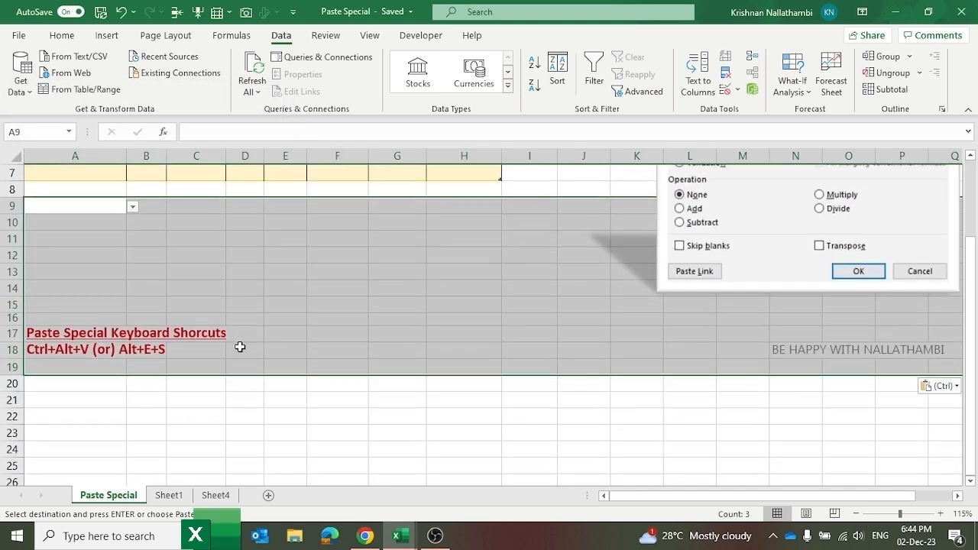
{"action": "scroll", "coordinate": [240, 347], "scroll_direction": "up", "scroll_amount": 2}
{"action": "left_click", "coordinate": [360, 380]}
{"action": "left_click", "coordinate": [377, 379]}
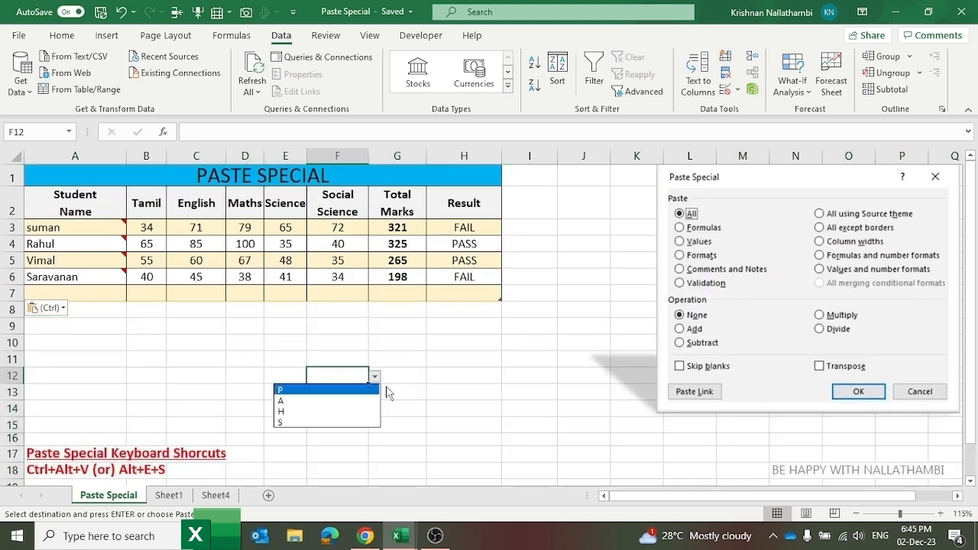
{"action": "left_click", "coordinate": [473, 399]}
{"action": "left_click", "coordinate": [469, 382]}
{"action": "left_click", "coordinate": [507, 377]}
{"action": "left_click", "coordinate": [305, 405]}
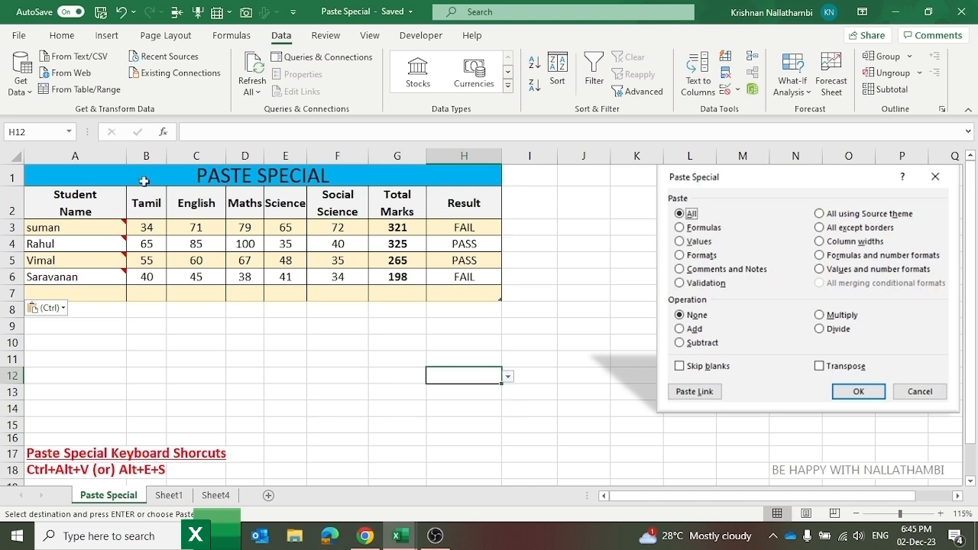
{"action": "left_click", "coordinate": [121, 12]}
{"action": "left_click", "coordinate": [188, 347]}
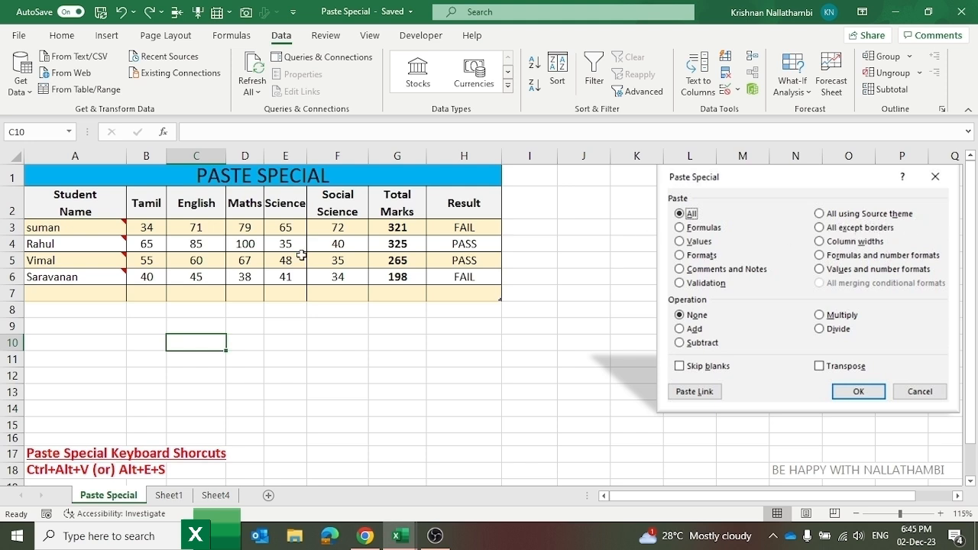
{"action": "left_click", "coordinate": [325, 327]}
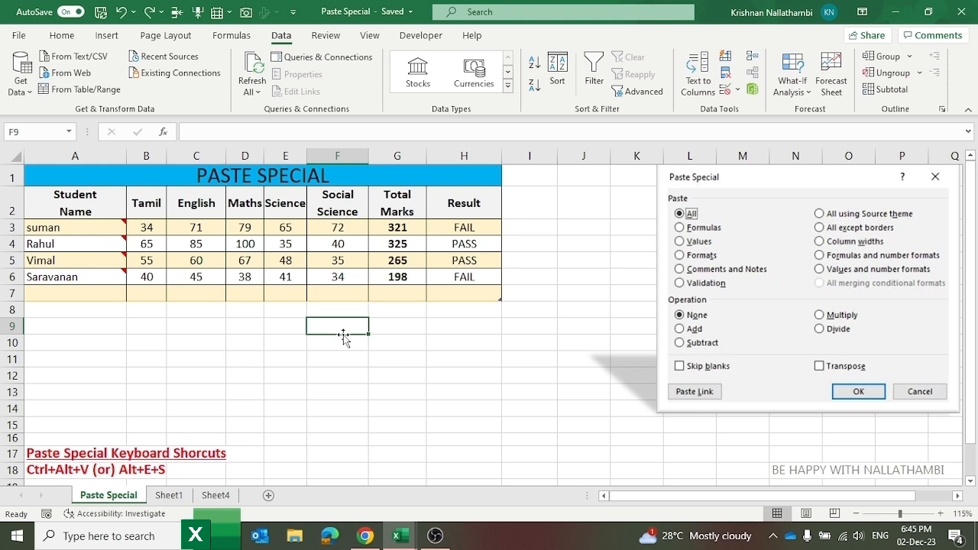
{"action": "left_click", "coordinate": [340, 216]}
{"action": "left_click", "coordinate": [413, 220]}
{"action": "left_click", "coordinate": [412, 224]}
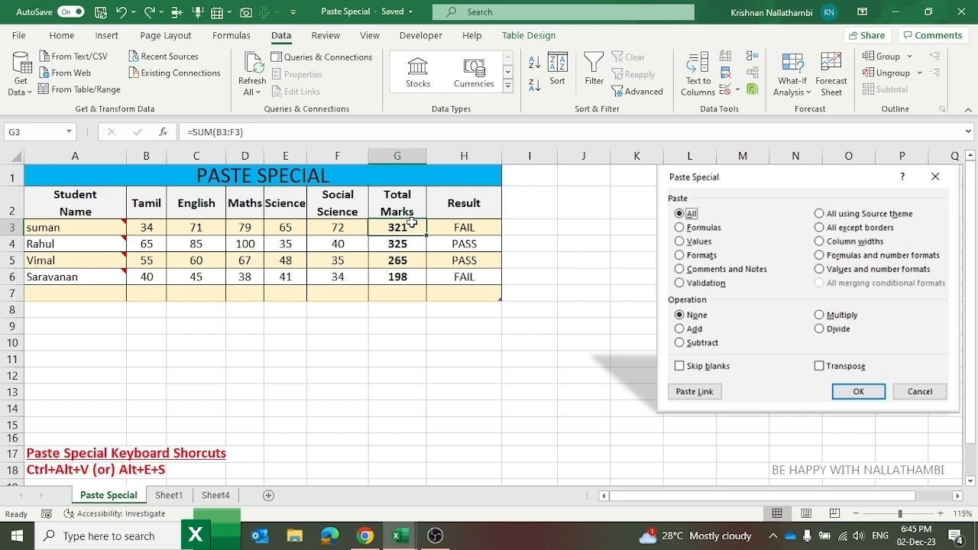
{"action": "left_click", "coordinate": [456, 229]}
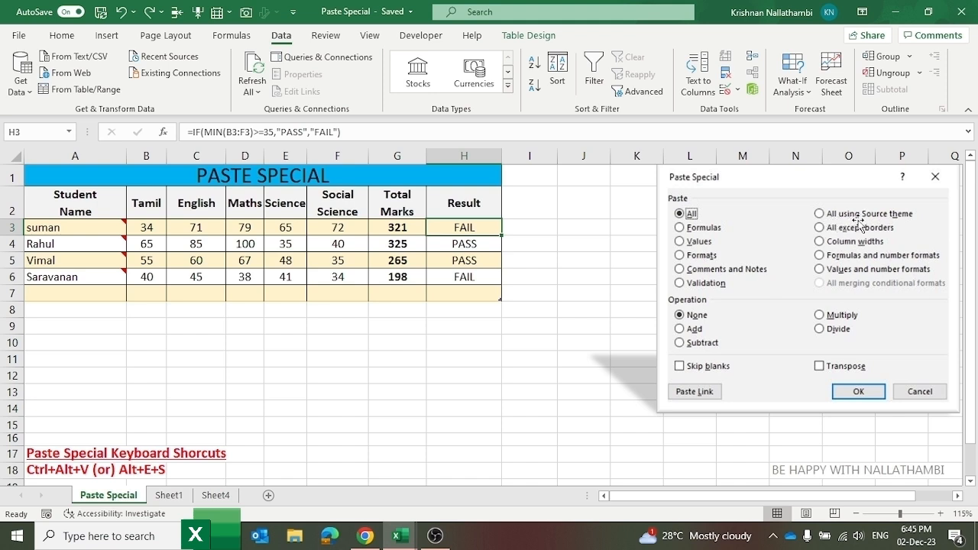
Step: Copy the entire Paste Special sheet and paste it into Sheet4 with All using Source theme
{"action": "left_click", "coordinate": [13, 156]}
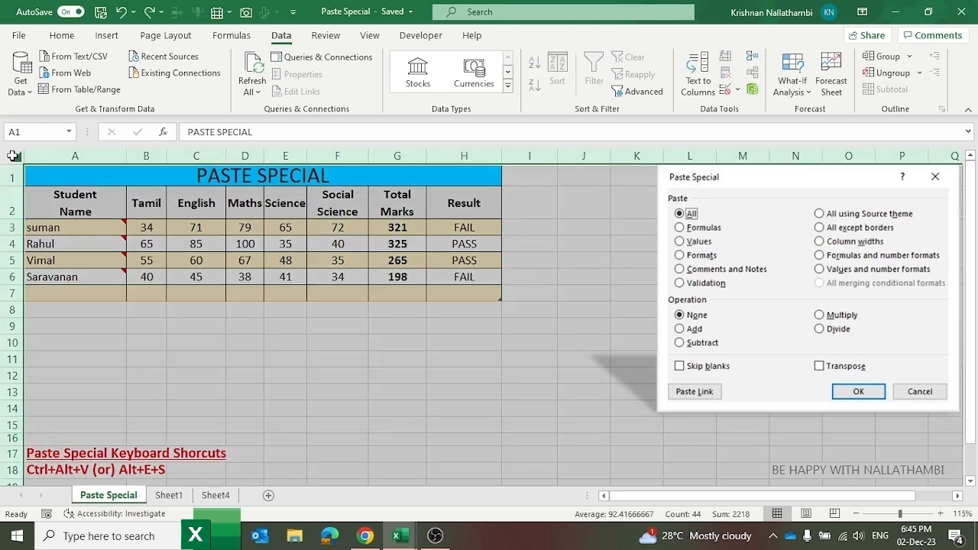
{"action": "key", "text": "ctrl+c"}
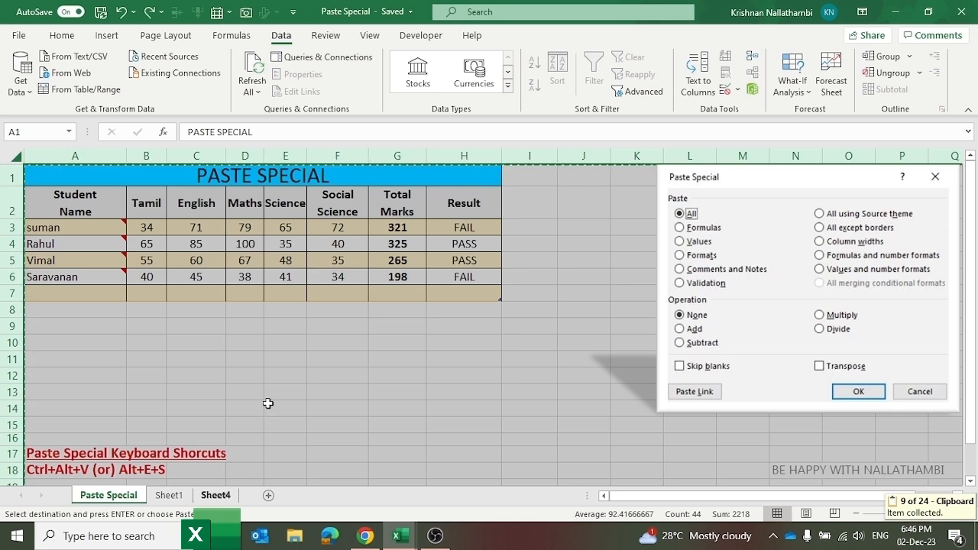
{"action": "left_click", "coordinate": [215, 495]}
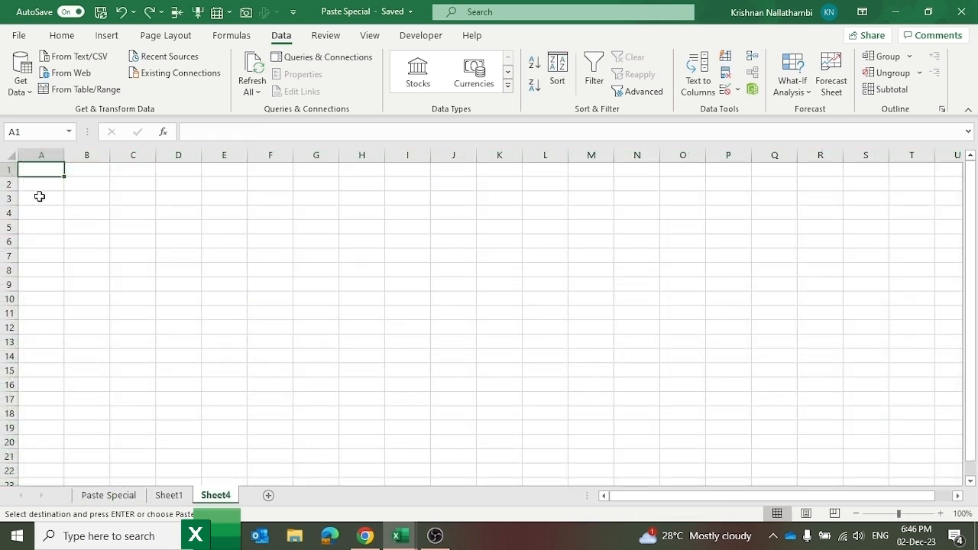
{"action": "left_click", "coordinate": [5, 154]}
{"action": "right_click", "coordinate": [59, 206]}
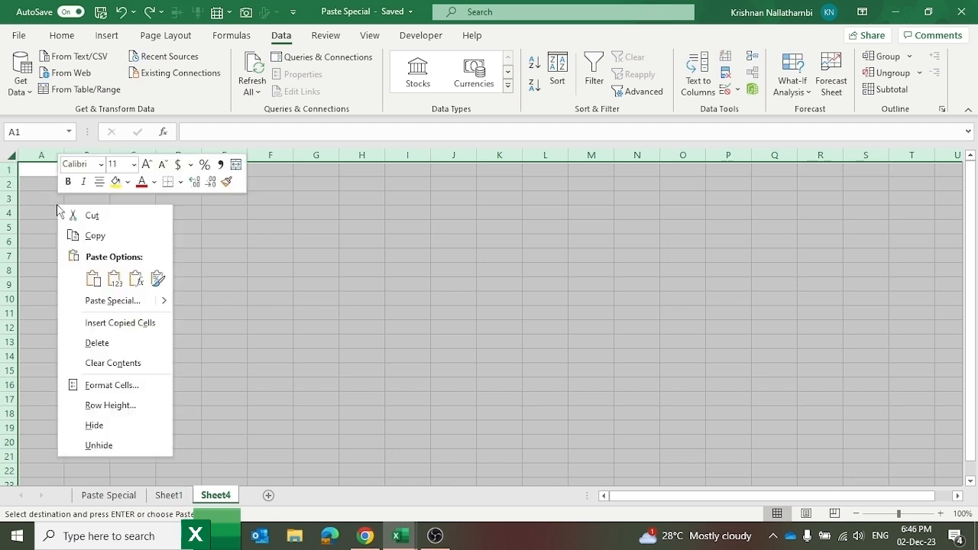
{"action": "left_click", "coordinate": [115, 300]}
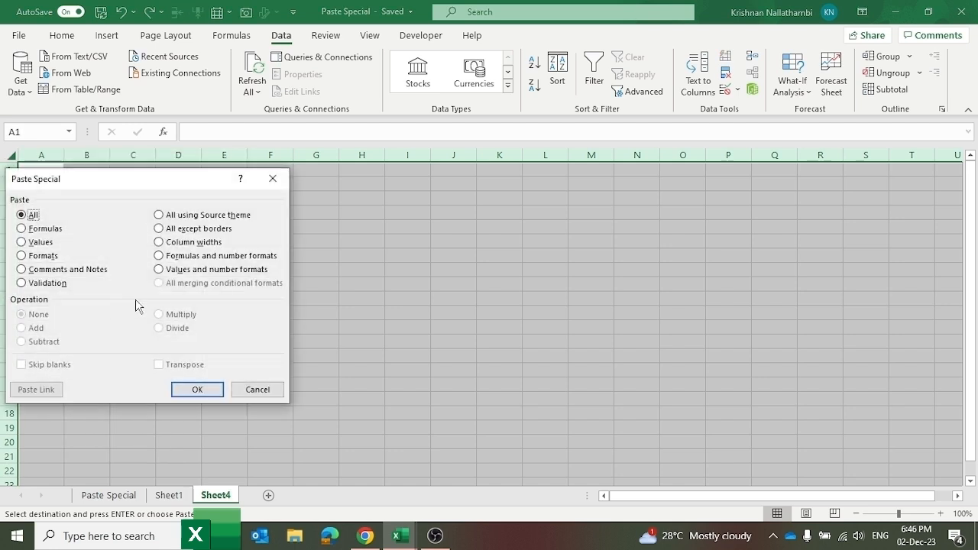
{"action": "left_click", "coordinate": [184, 217]}
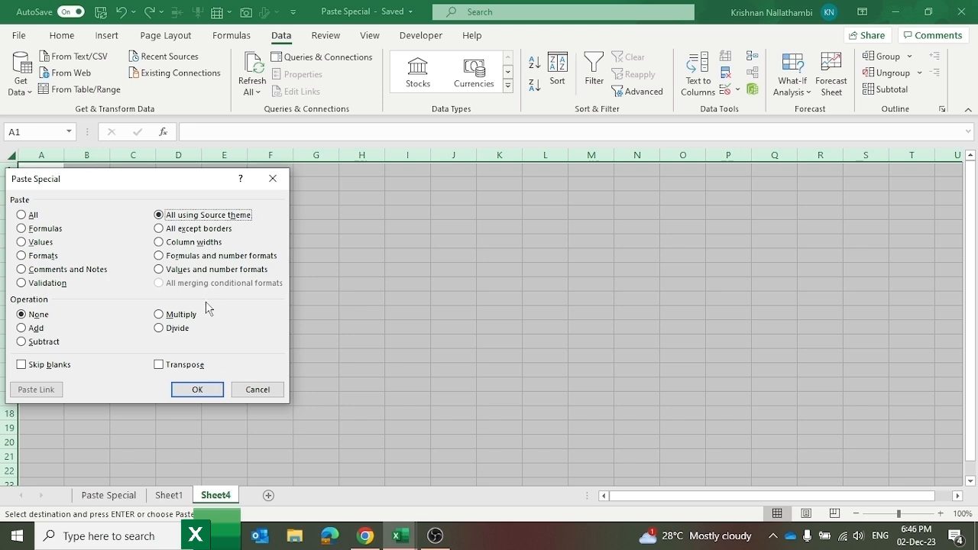
{"action": "left_click", "coordinate": [201, 394]}
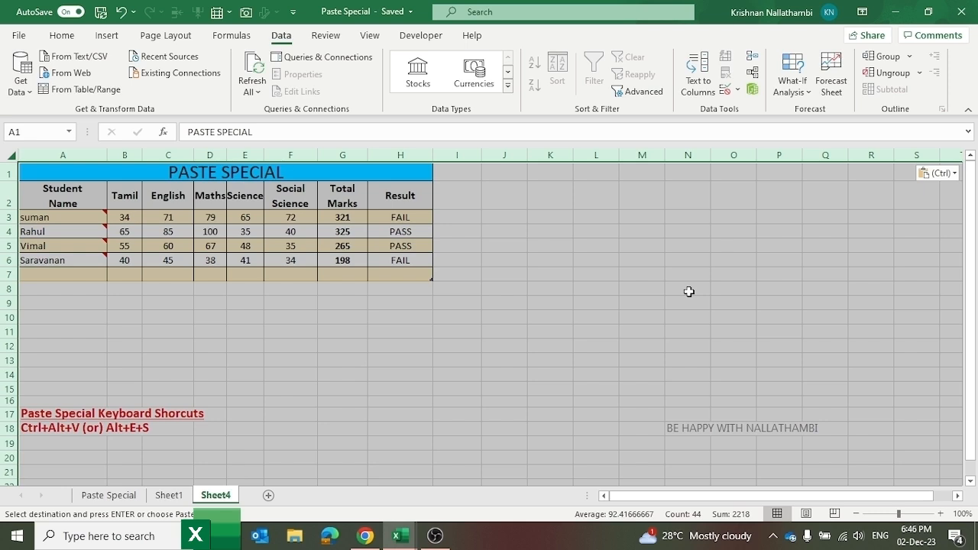
Step: Copy the whole Attendance sheet and select all of the empty Sheet4
{"action": "left_click", "coordinate": [539, 305]}
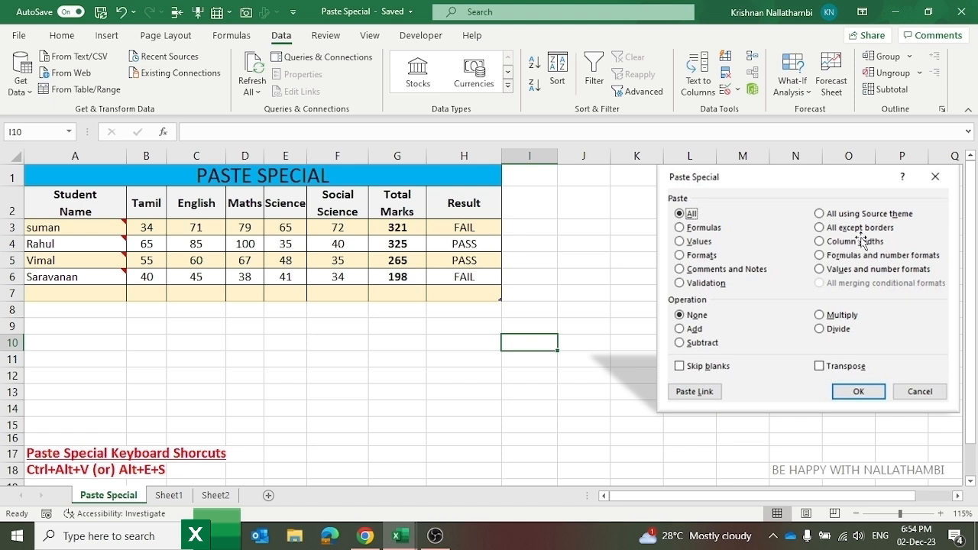
{"action": "left_click", "coordinate": [393, 340]}
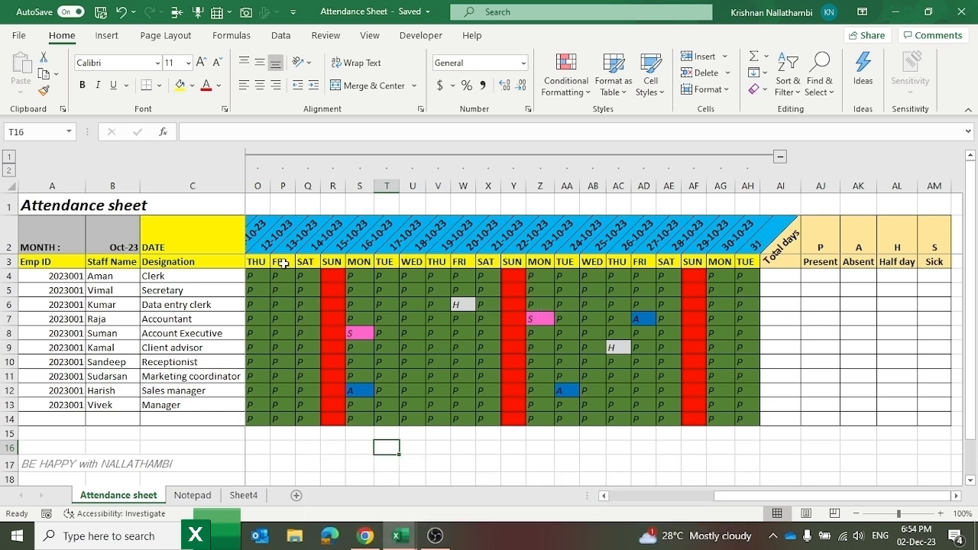
{"action": "left_click", "coordinate": [9, 188]}
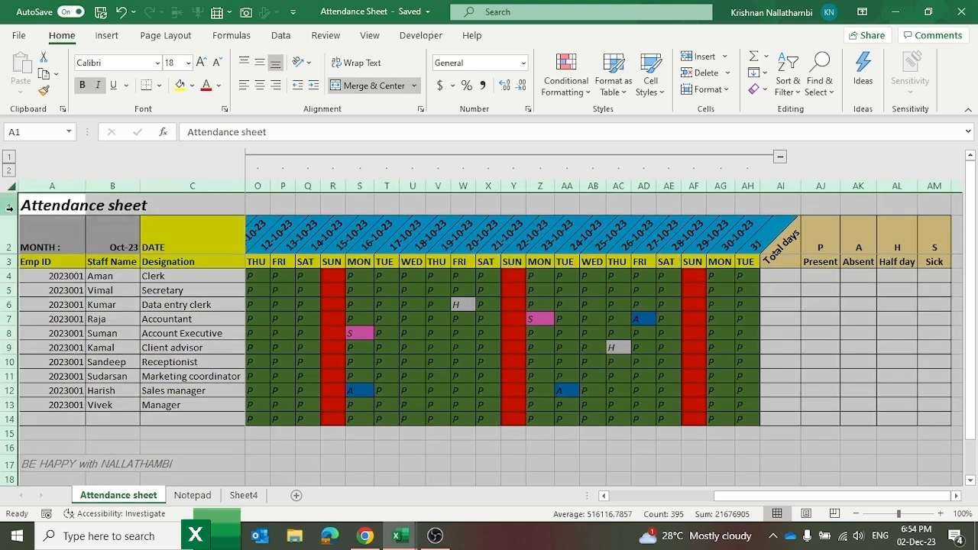
{"action": "key", "text": "ctrl+c"}
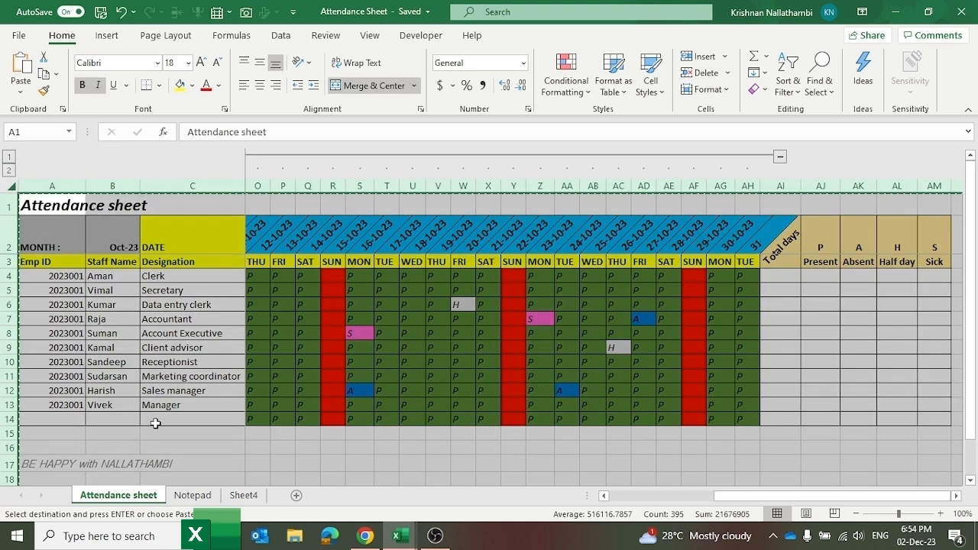
{"action": "left_click", "coordinate": [255, 496]}
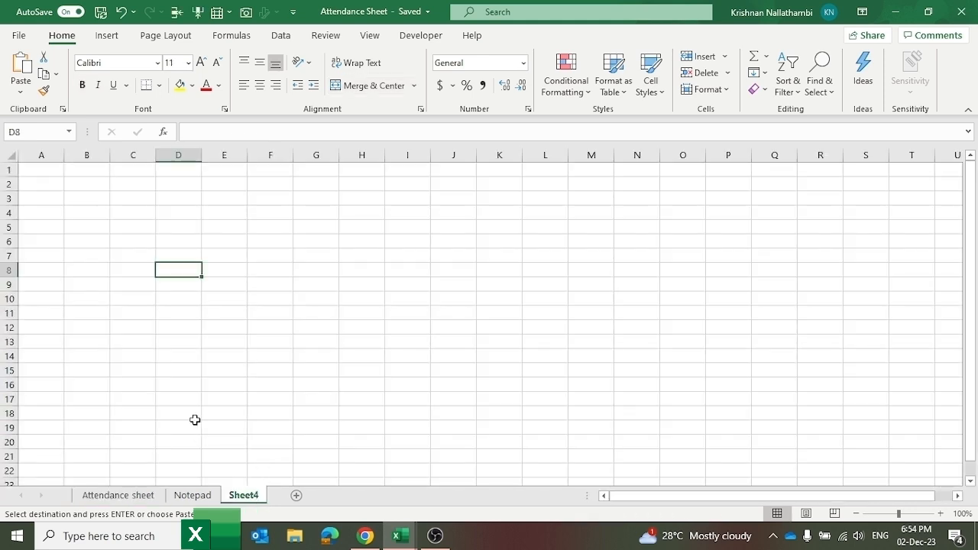
{"action": "left_click", "coordinate": [13, 159]}
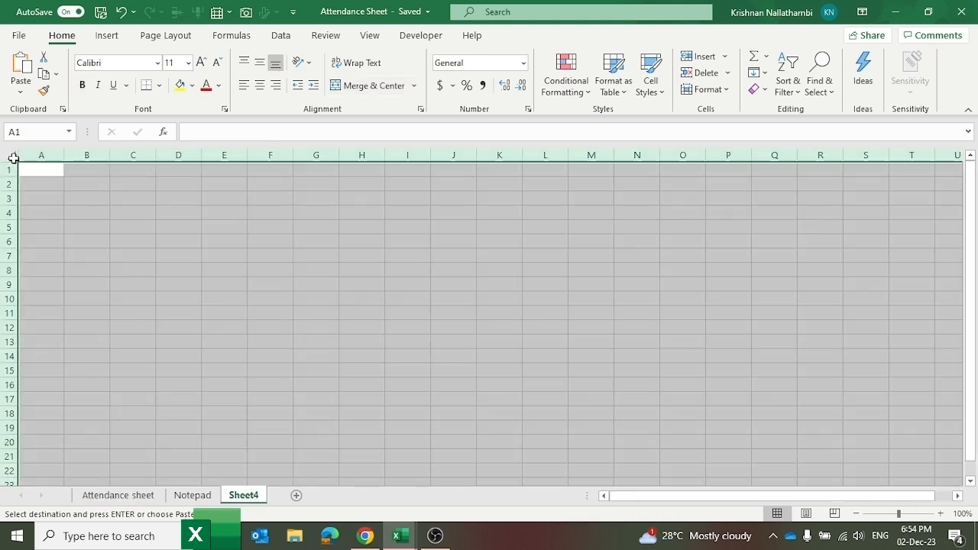
Step: Paste the copied attendance sheet into Sheet4 using the All except borders option
{"action": "right_click", "coordinate": [13, 158]}
{"action": "left_click", "coordinate": [97, 213]}
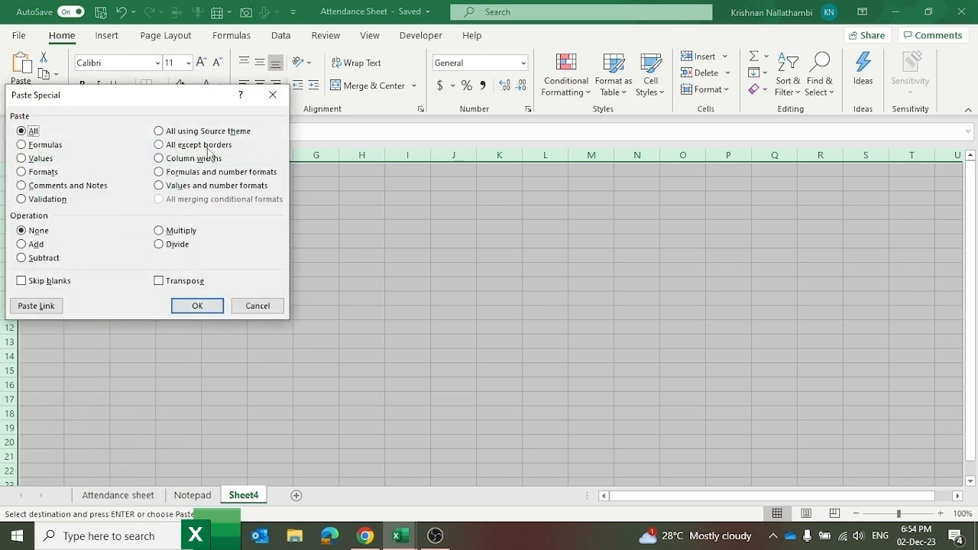
{"action": "left_click", "coordinate": [200, 145]}
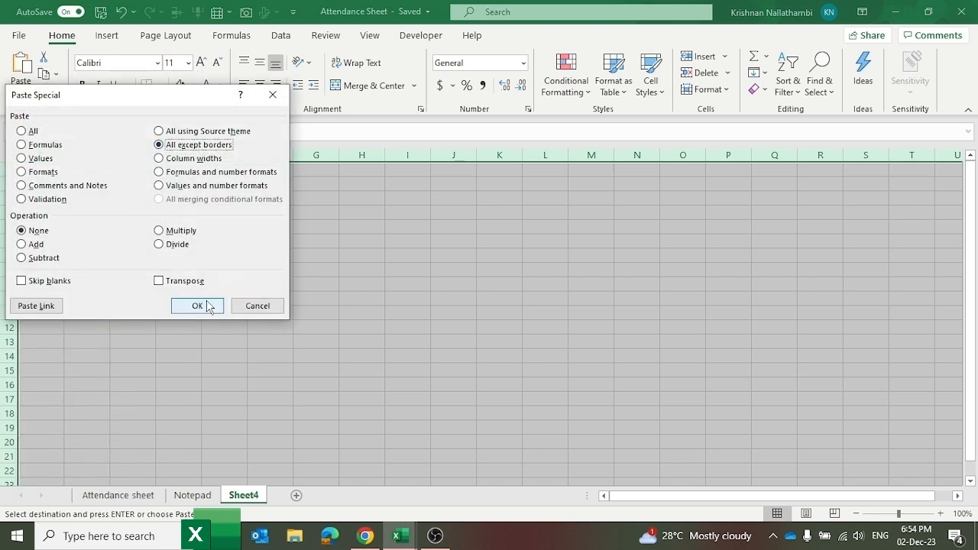
{"action": "left_click", "coordinate": [205, 304]}
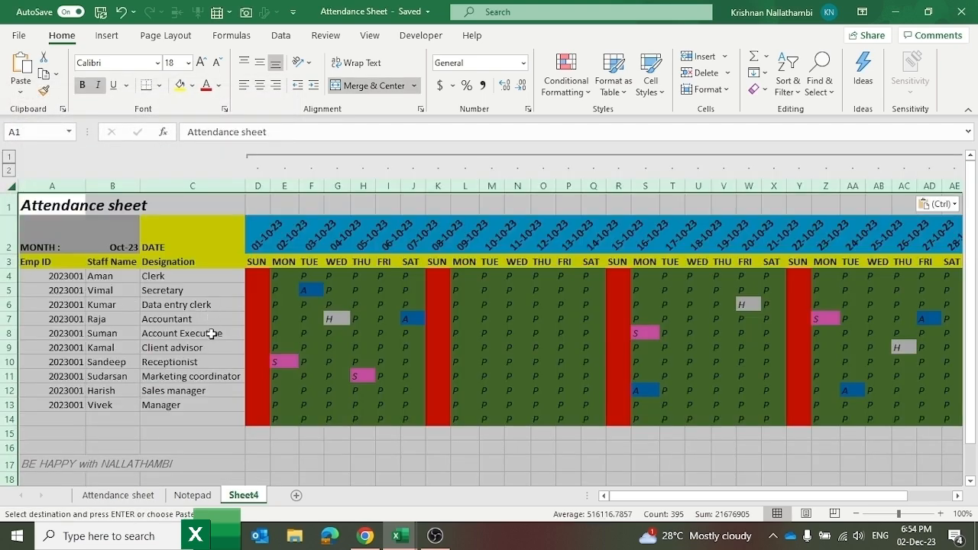
Step: Compare the pasted Emp ID cells in Sheet4 against the original Attendance sheet
{"action": "left_click", "coordinate": [257, 416]}
{"action": "left_click", "coordinate": [203, 375]}
{"action": "left_click", "coordinate": [52, 304]}
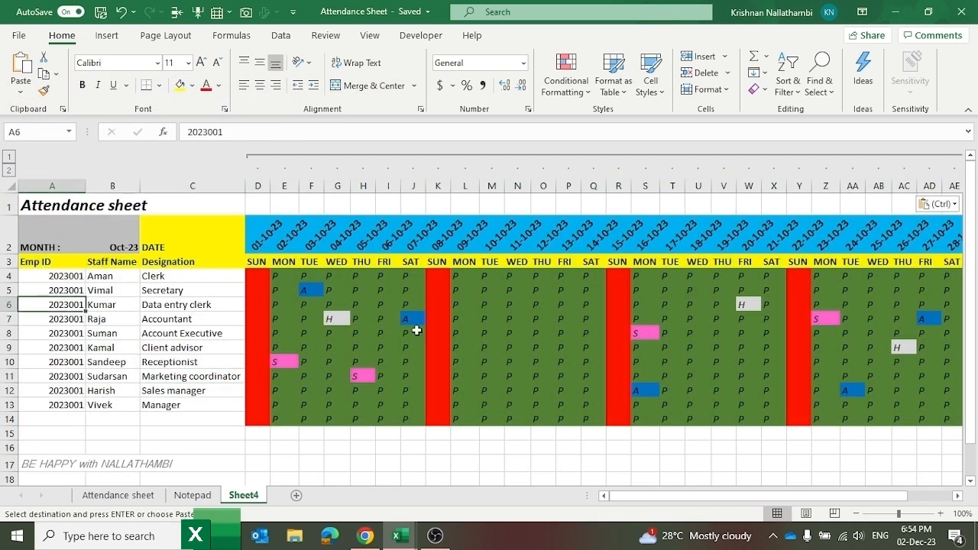
{"action": "left_click", "coordinate": [118, 495]}
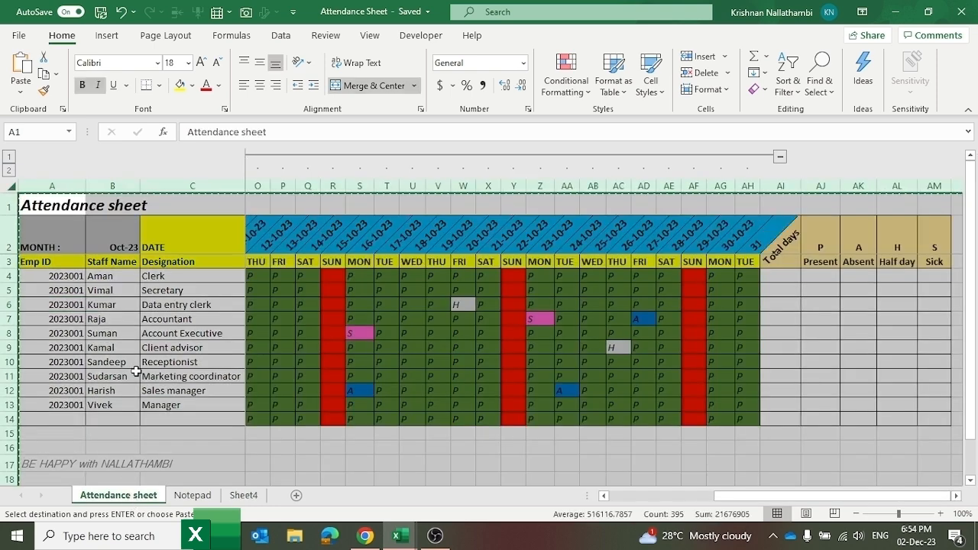
{"action": "left_click", "coordinate": [136, 373]}
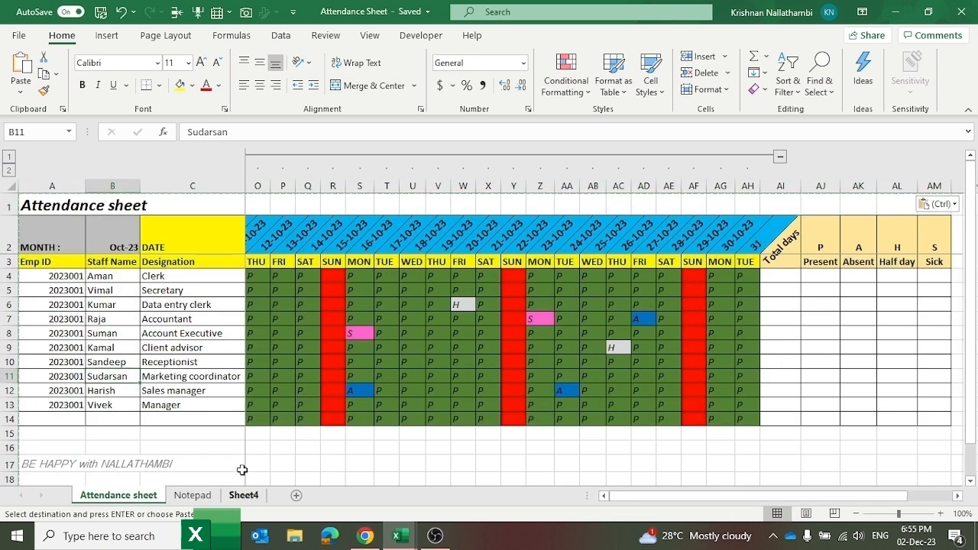
{"action": "left_click", "coordinate": [242, 495]}
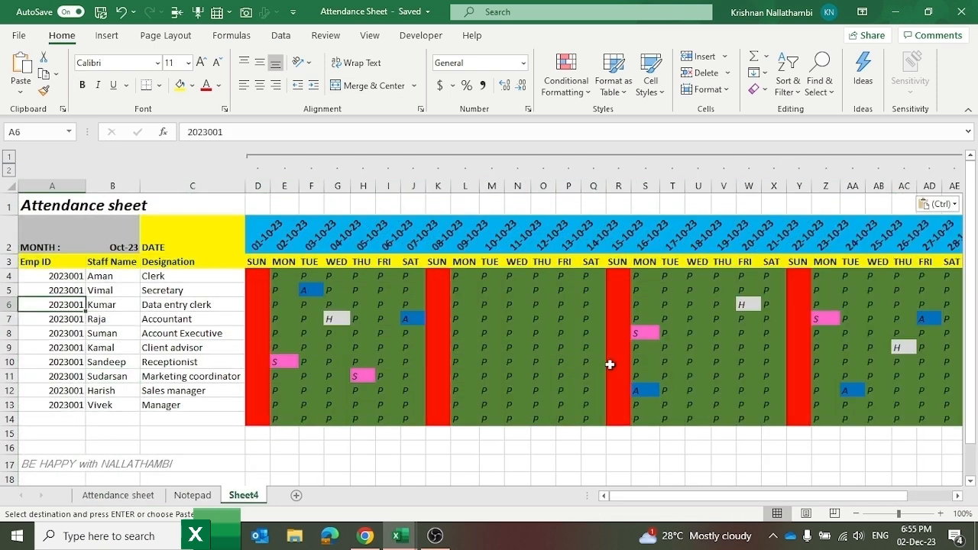
Step: Add a new blank Sheet5 and look over the staff rows on the Attendance sheet
{"action": "left_click", "coordinate": [296, 495]}
{"action": "left_click", "coordinate": [303, 438]}
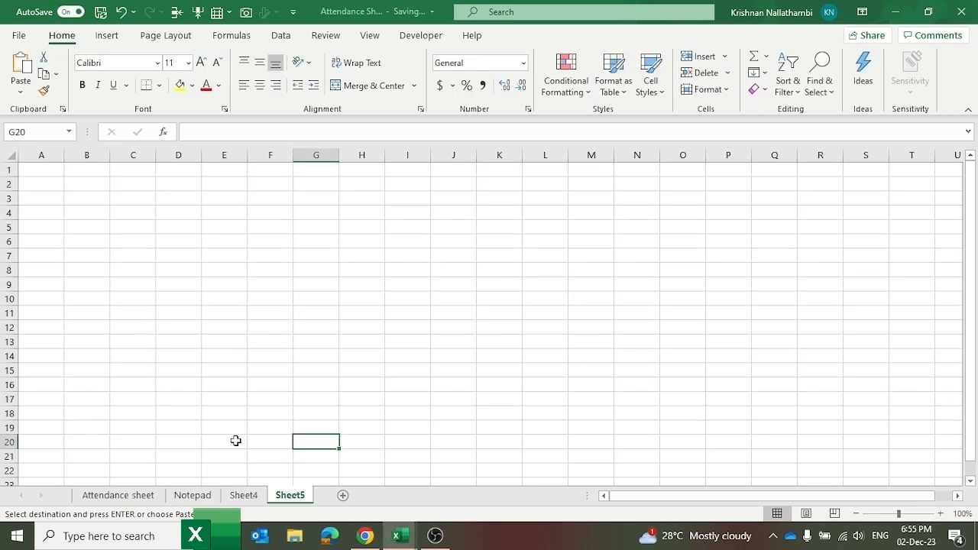
{"action": "left_click", "coordinate": [129, 495]}
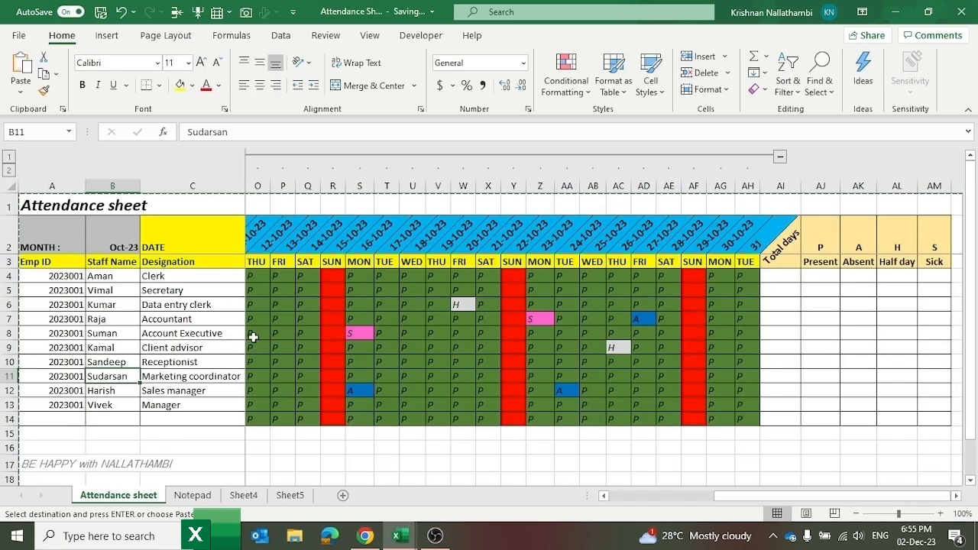
{"action": "left_click_drag", "start_coordinate": [222, 334], "coordinate": [367, 348]}
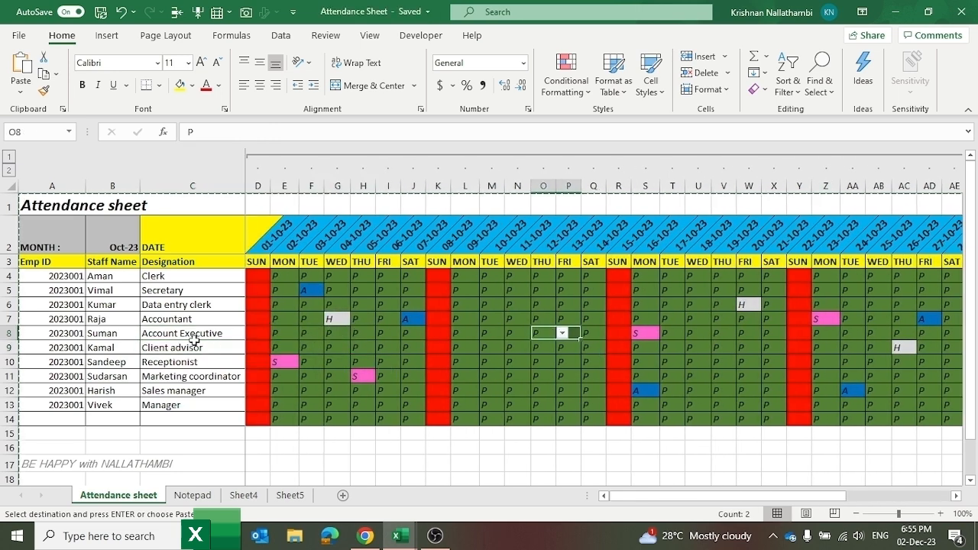
{"action": "left_click", "coordinate": [168, 339]}
{"action": "left_click_drag", "start_coordinate": [413, 319], "coordinate": [878, 376]}
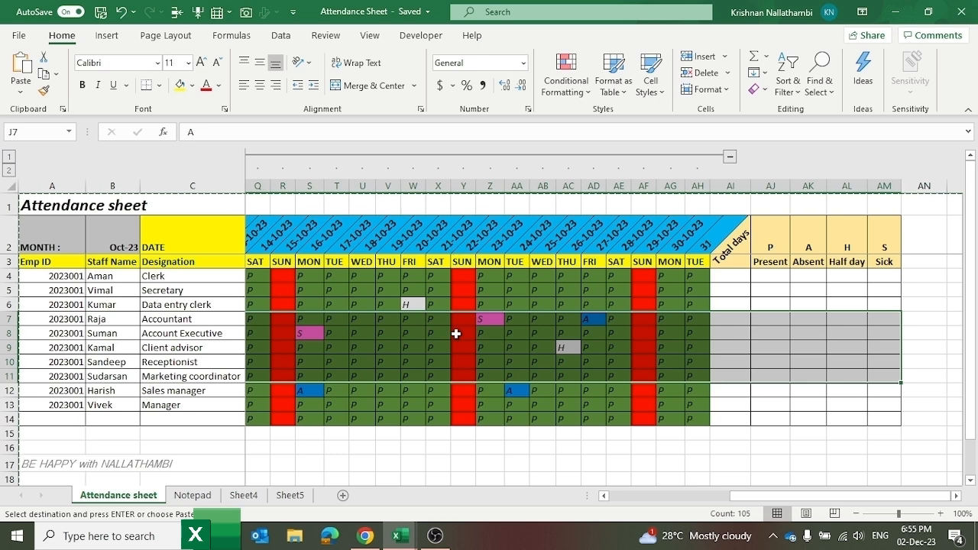
{"action": "left_click", "coordinate": [791, 337]}
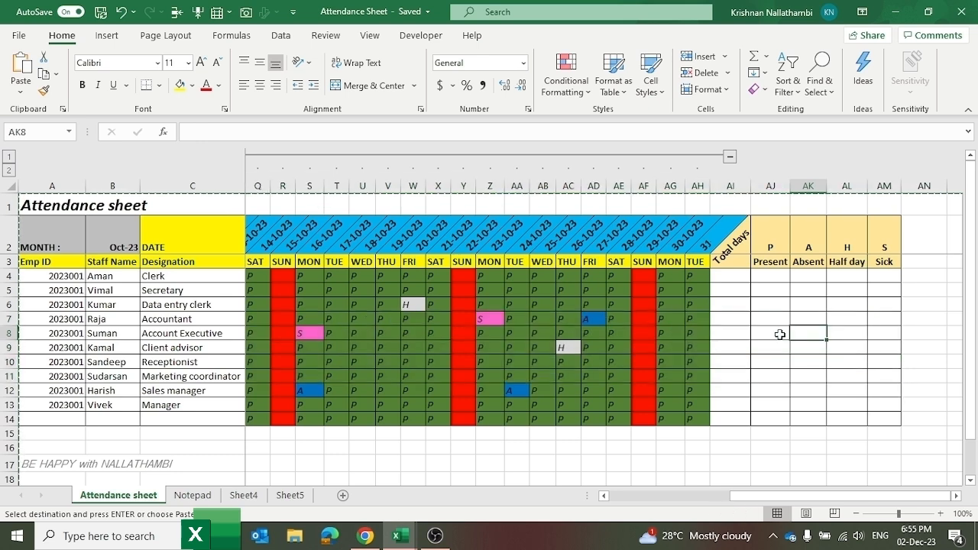
Step: Cancel the pending copy, copy the whole Attendance sheet, and go to Sheet5
{"action": "key", "text": "Escape"}
{"action": "left_click", "coordinate": [11, 187]}
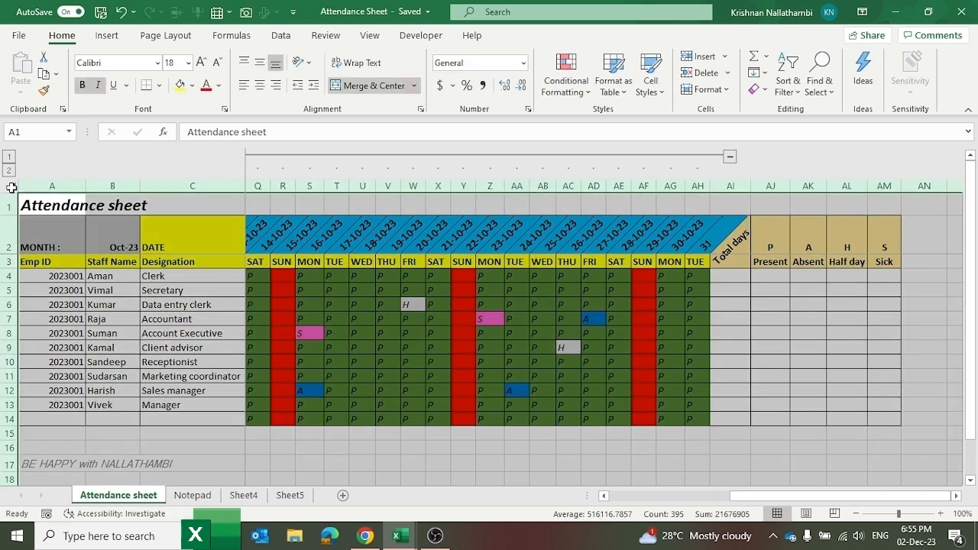
{"action": "key", "text": "ctrl+c"}
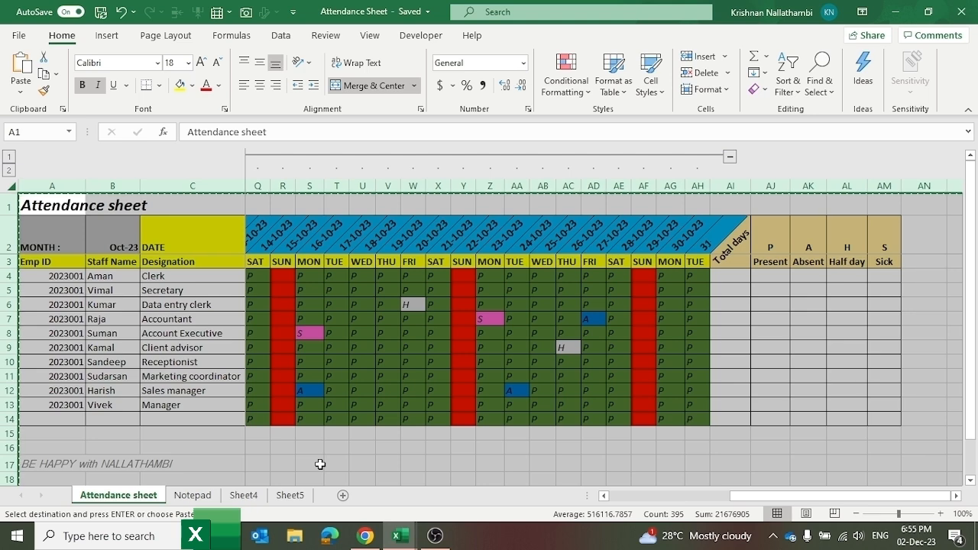
{"action": "left_click", "coordinate": [293, 494]}
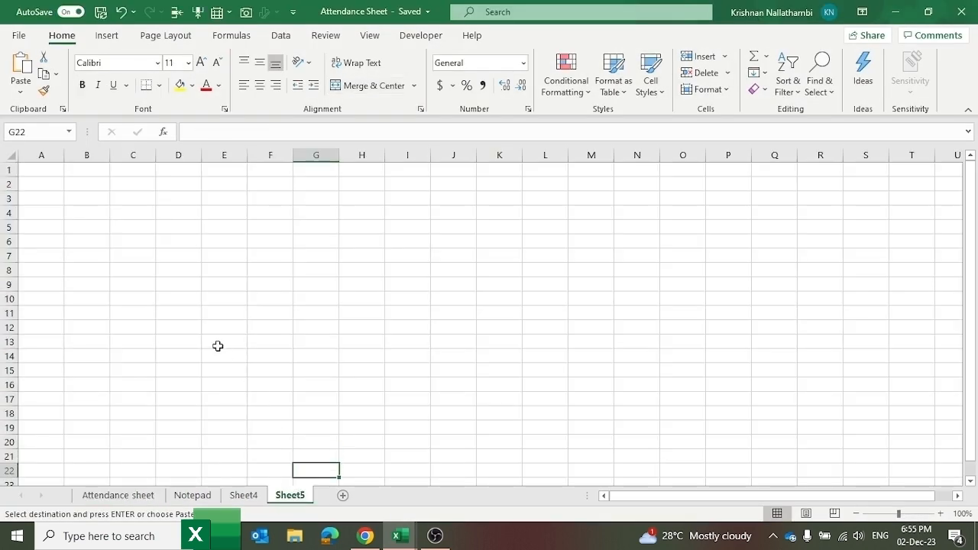
Step: Paste only the Attendance sheet's column widths onto all of Sheet5 with Paste Special
{"action": "left_click", "coordinate": [7, 157]}
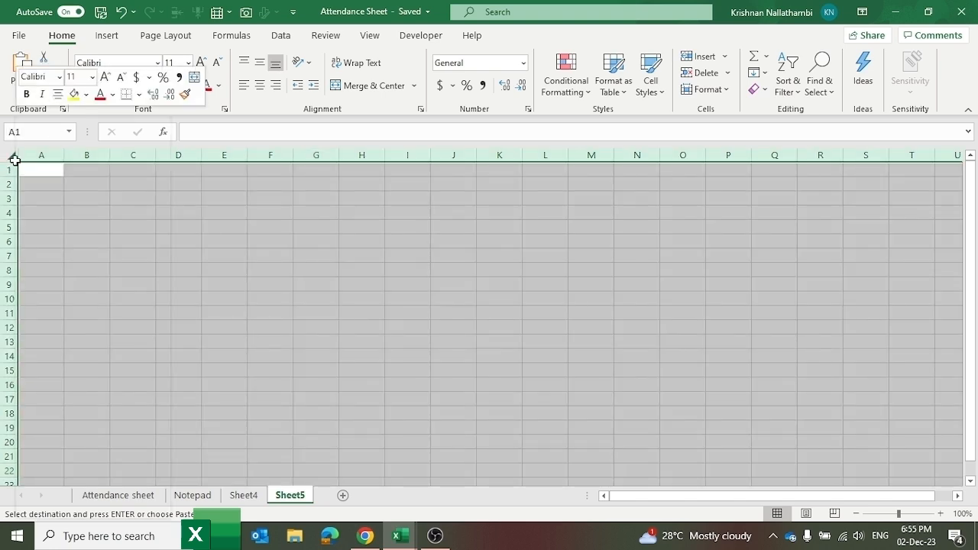
{"action": "right_click", "coordinate": [13, 158]}
{"action": "left_click", "coordinate": [67, 212]}
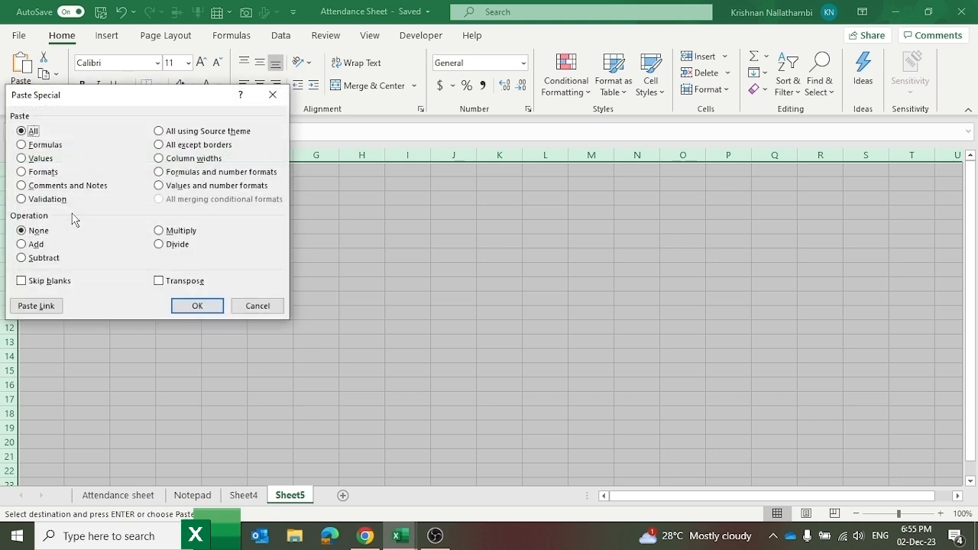
{"action": "left_click", "coordinate": [201, 159]}
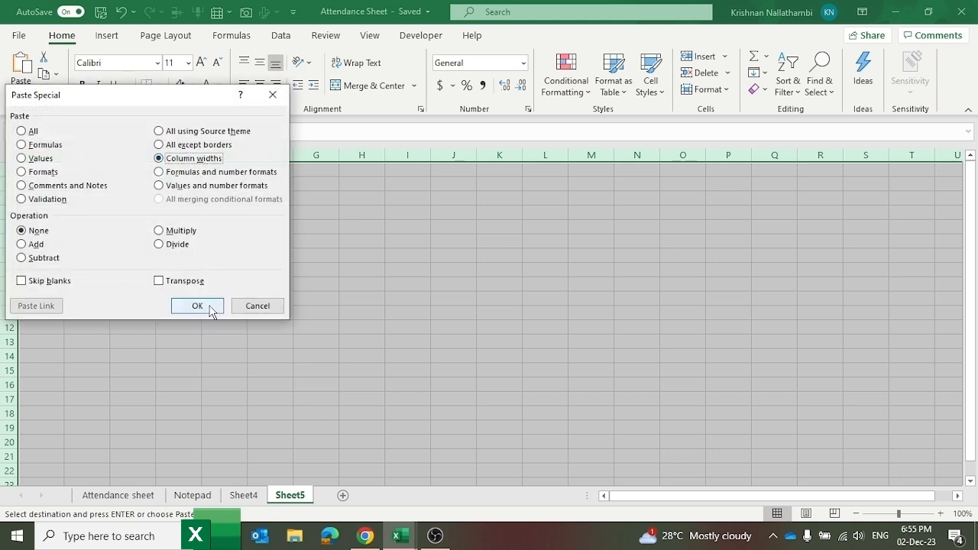
{"action": "left_click", "coordinate": [210, 307]}
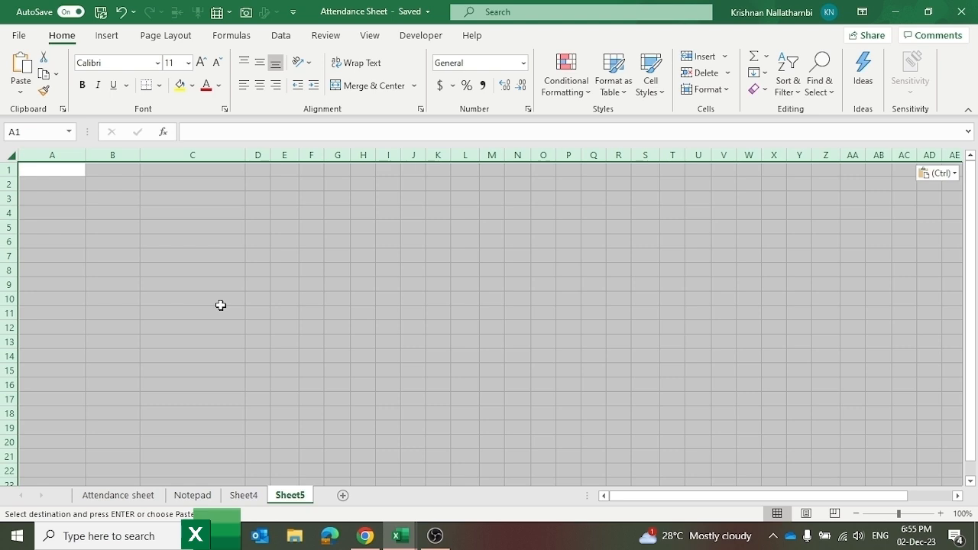
{"action": "left_click", "coordinate": [68, 217]}
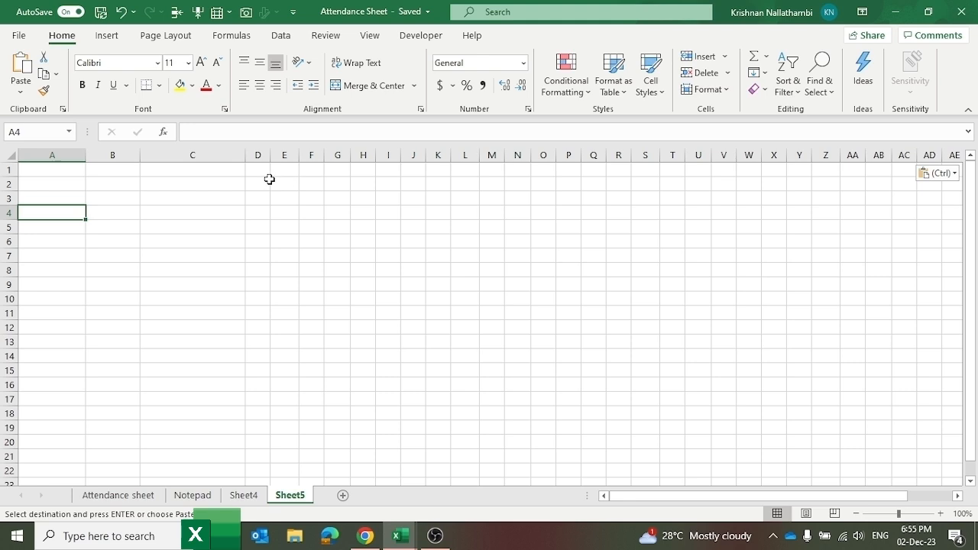
Step: Select ranges on Sheet5, then check the Attendance sheet
{"action": "left_click_drag", "start_coordinate": [468, 198], "coordinate": [832, 240]}
{"action": "left_click", "coordinate": [916, 220]}
{"action": "left_click_drag", "start_coordinate": [714, 223], "coordinate": [932, 241]}
{"action": "left_click", "coordinate": [105, 502]}
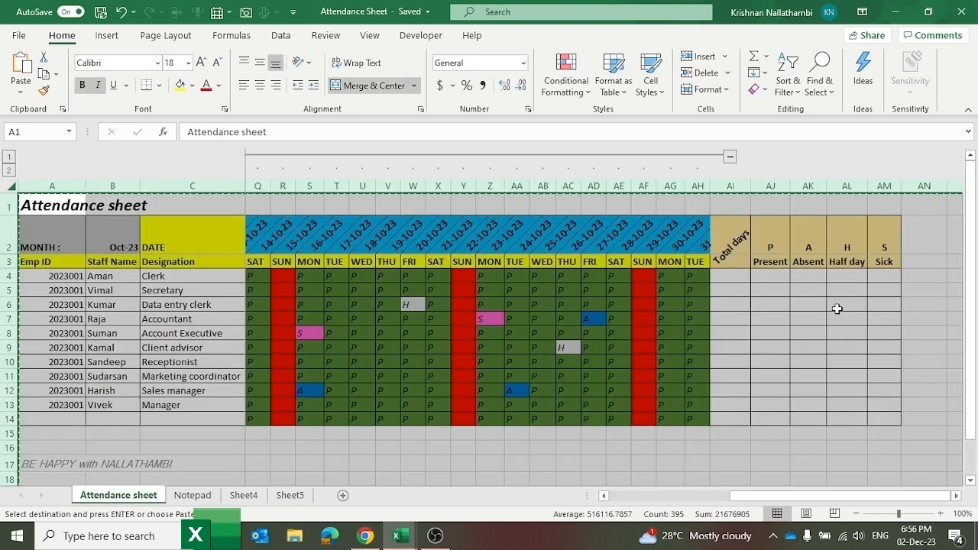
{"action": "left_click", "coordinate": [815, 308]}
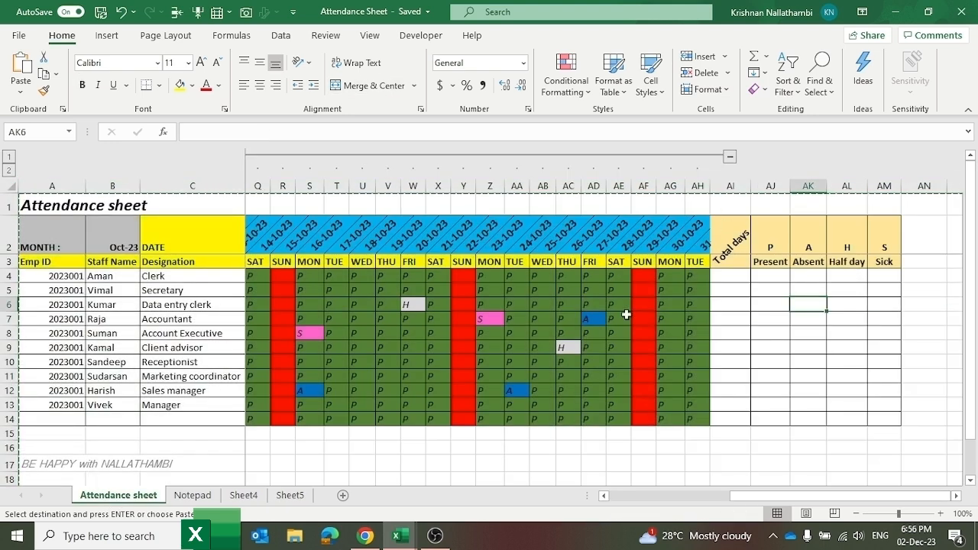
Step: Back on Sheet5, select AJ2:AK5, the block AI1:AP6, and a range along row 10
{"action": "left_click", "coordinate": [290, 495]}
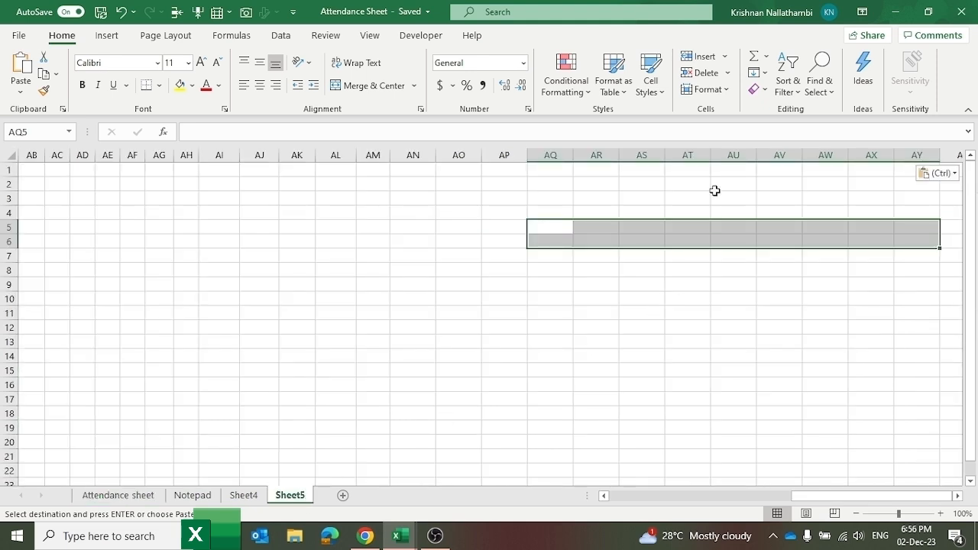
{"action": "left_click", "coordinate": [545, 180]}
{"action": "left_click_drag", "start_coordinate": [297, 183], "coordinate": [263, 228]}
{"action": "left_click_drag", "start_coordinate": [214, 173], "coordinate": [495, 247]}
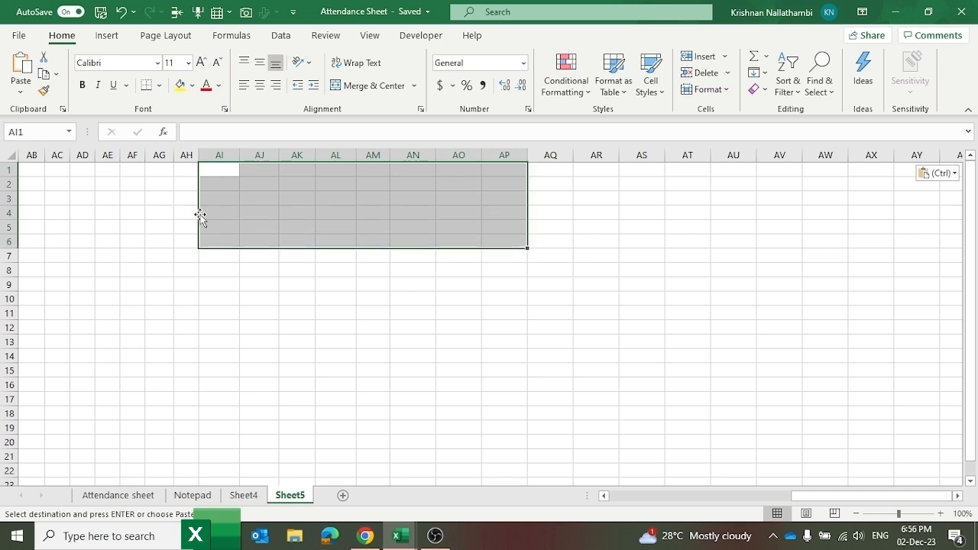
{"action": "left_click_drag", "start_coordinate": [170, 303], "coordinate": [31, 302]}
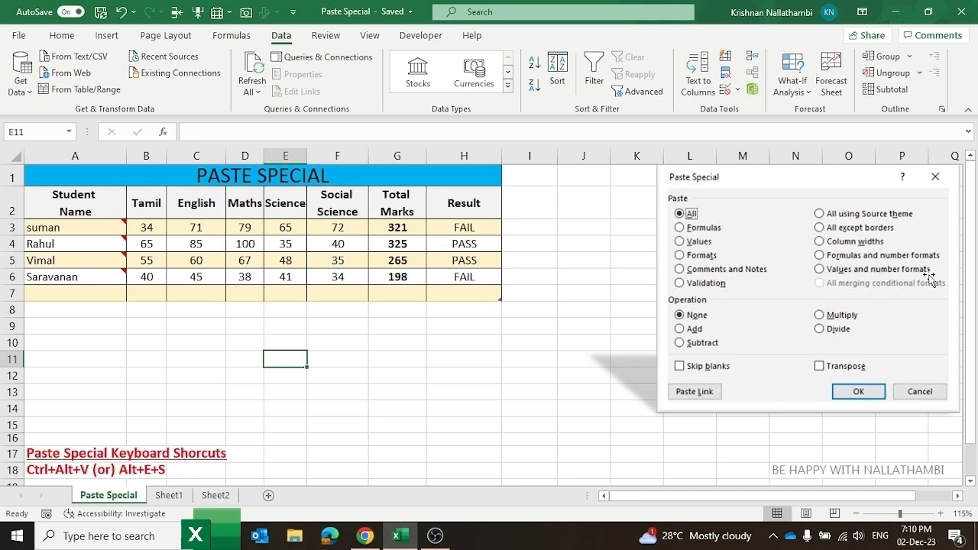
Step: On Sheet1, check the formula in F2, then copy the sales rows A2:G9
{"action": "left_click", "coordinate": [168, 495]}
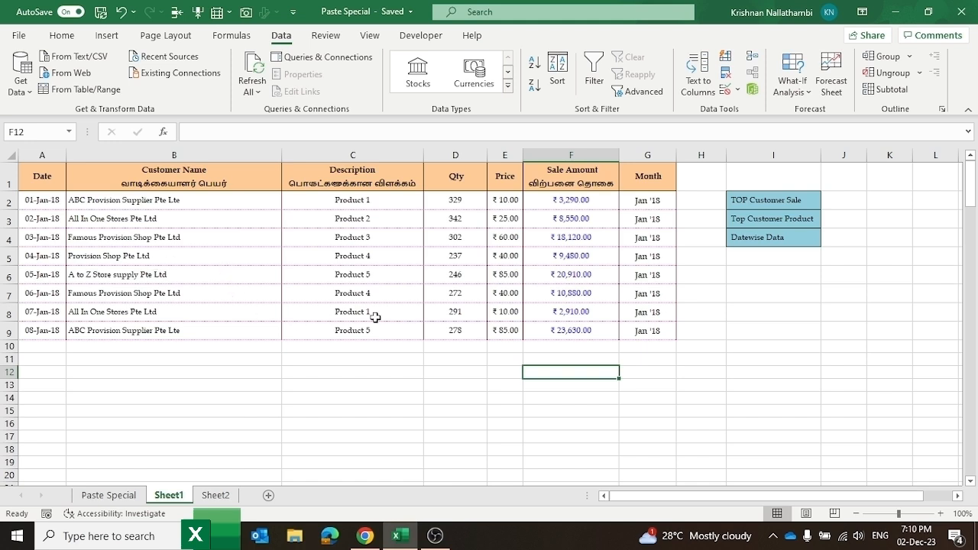
{"action": "left_click", "coordinate": [569, 201]}
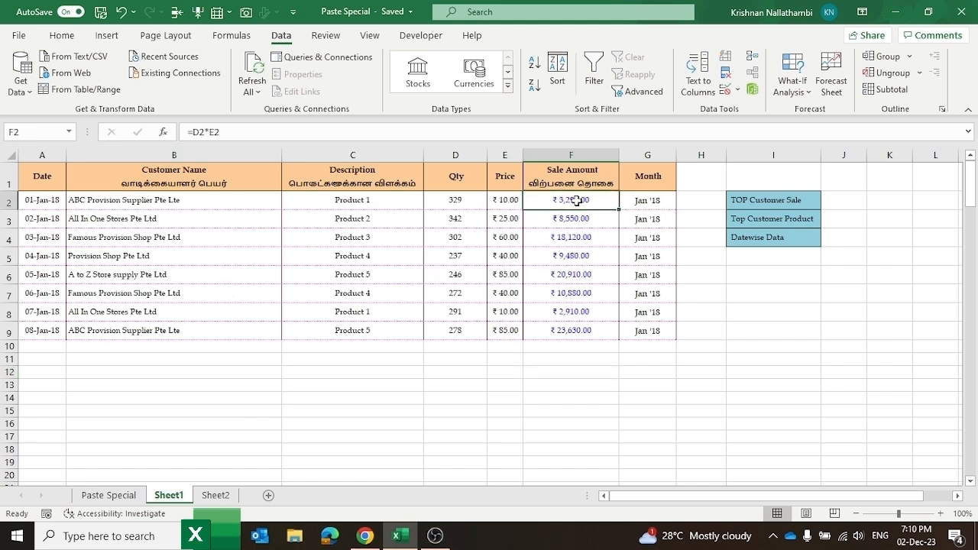
{"action": "double_click", "coordinate": [569, 201]}
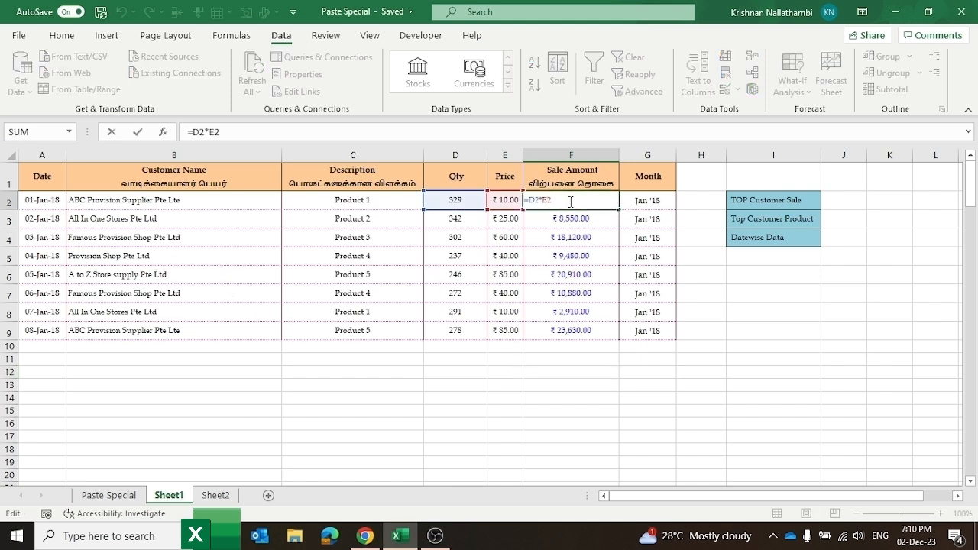
{"action": "key", "text": "Escape"}
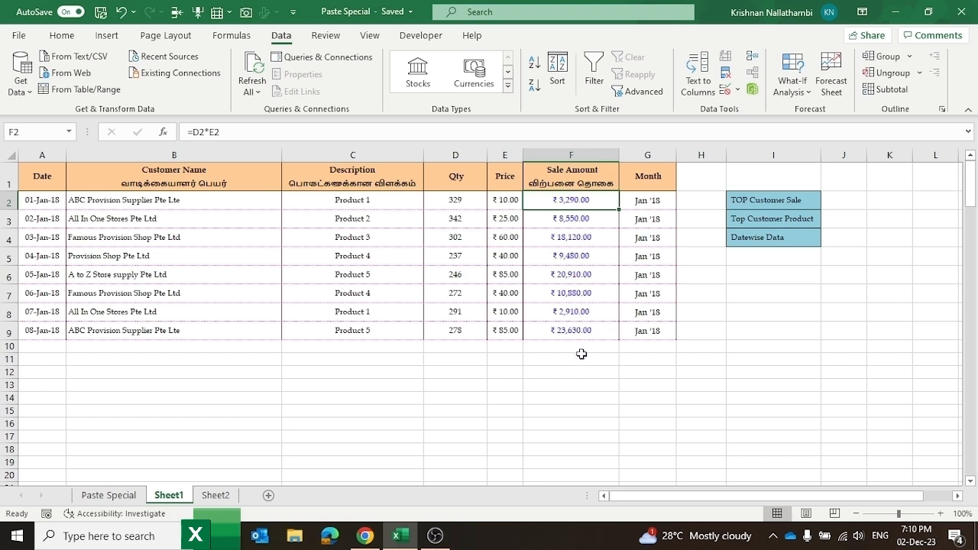
{"action": "left_click_drag", "start_coordinate": [31, 197], "coordinate": [632, 328]}
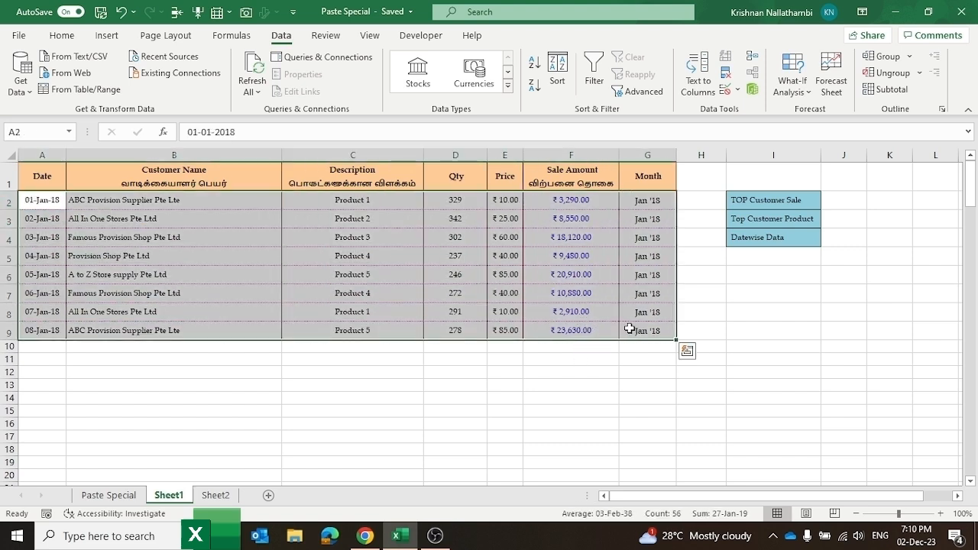
{"action": "key", "text": "ctrl+c"}
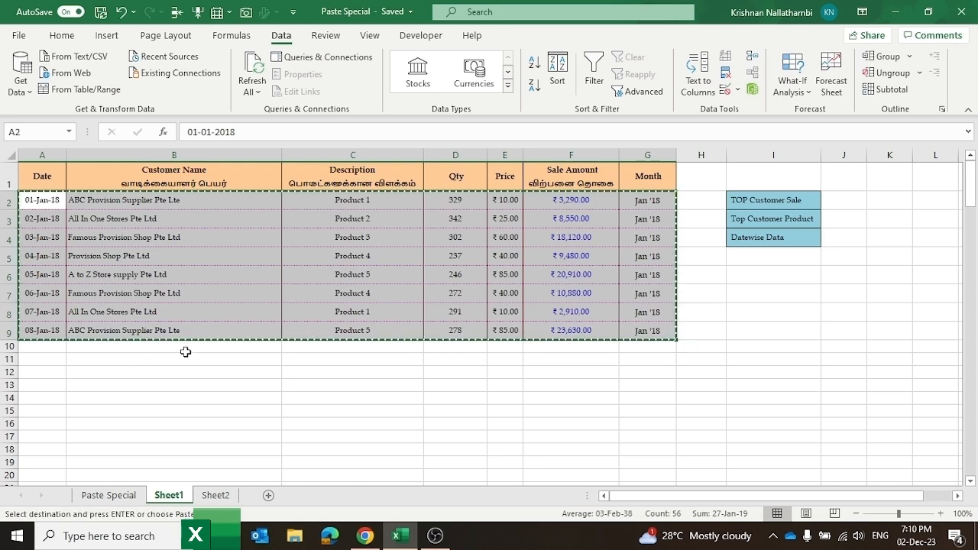
{"action": "scroll", "coordinate": [327, 333], "scroll_direction": "down", "scroll_amount": 1}
Step: Paste the sales rows at A12 as formulas and number formats, inspect F14, then undo
{"action": "left_click", "coordinate": [43, 308]}
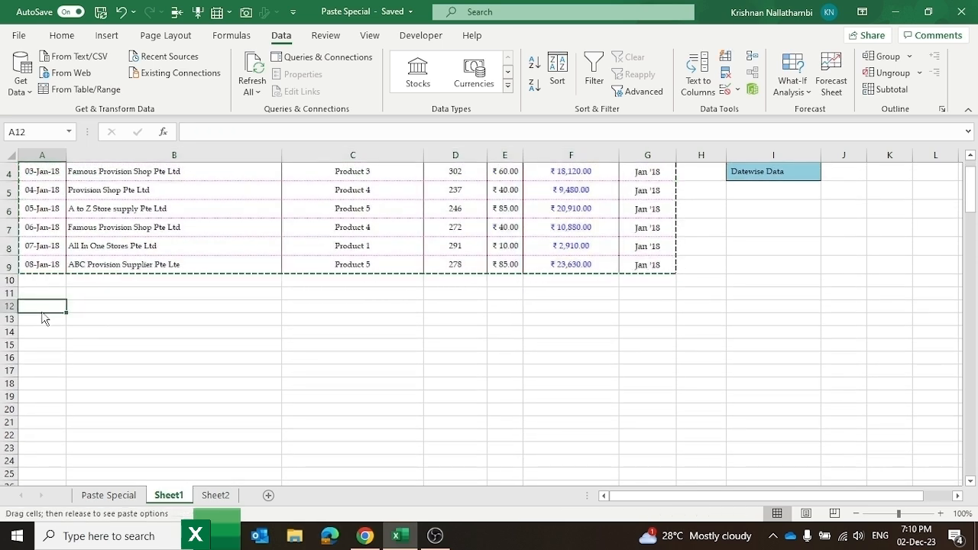
{"action": "right_click", "coordinate": [43, 310]}
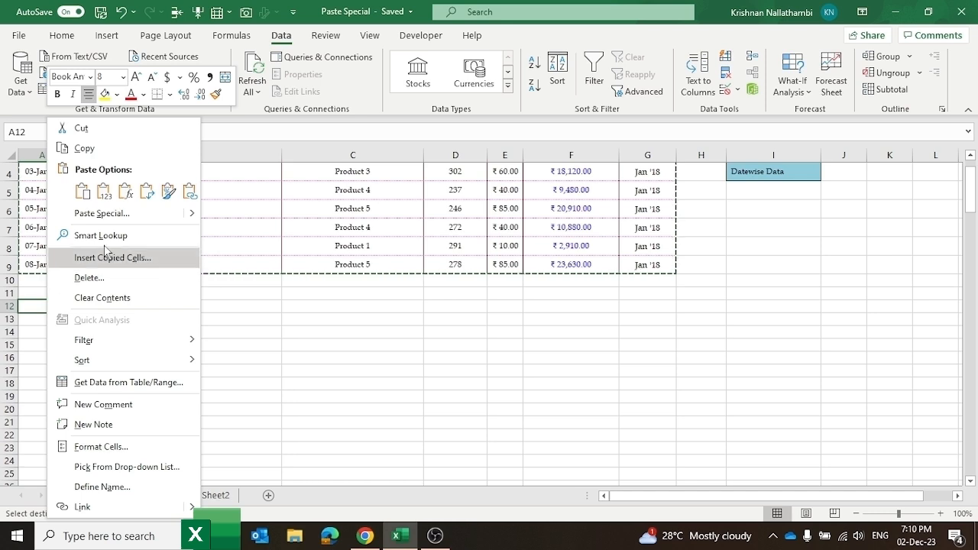
{"action": "left_click", "coordinate": [124, 221]}
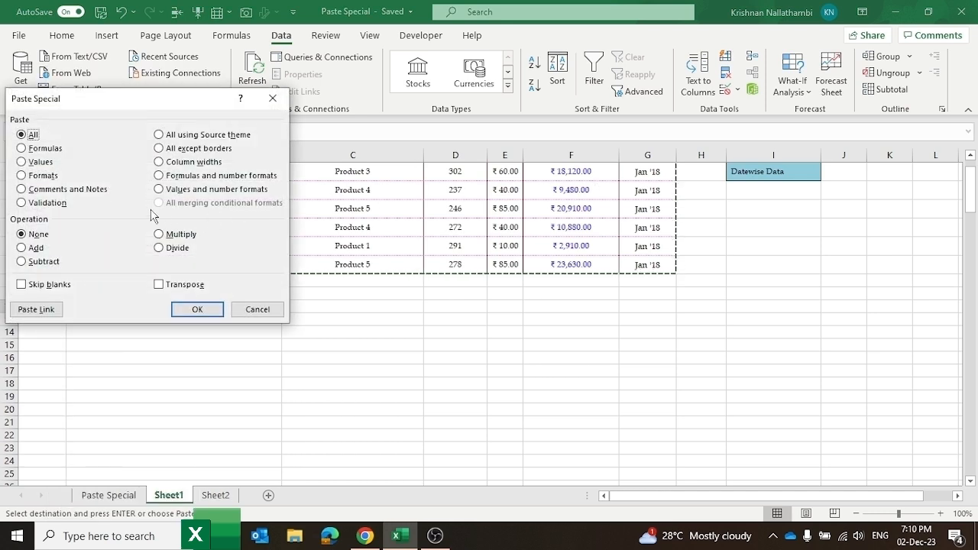
{"action": "left_click", "coordinate": [224, 177]}
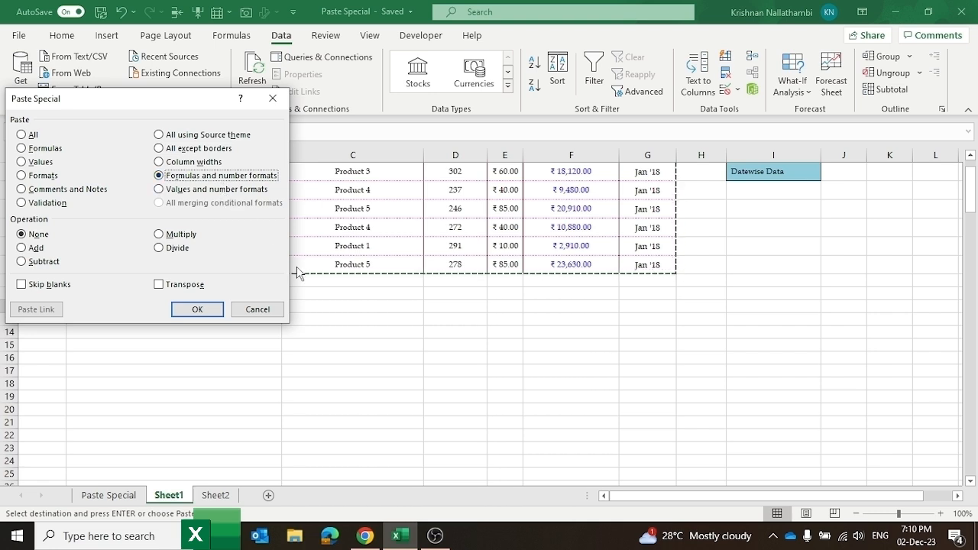
{"action": "left_click", "coordinate": [197, 309]}
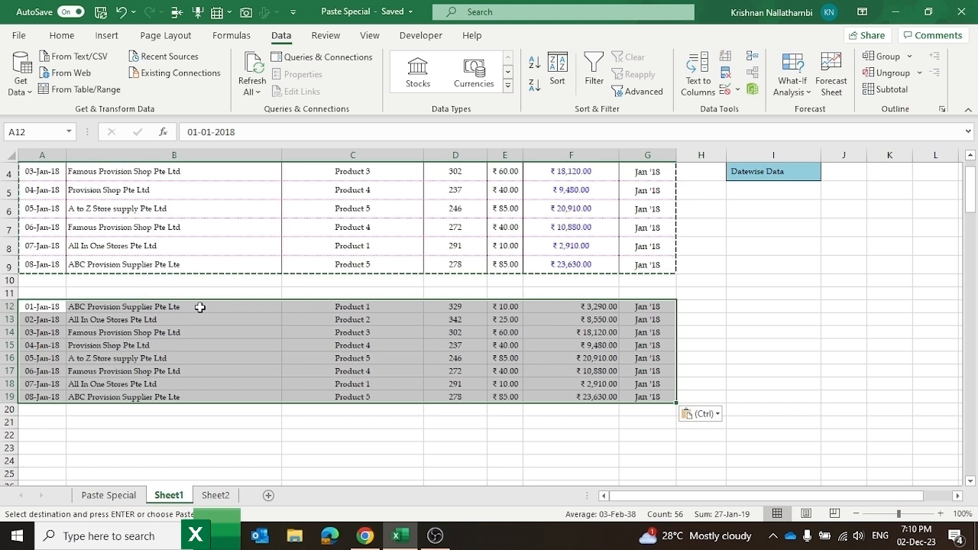
{"action": "left_click", "coordinate": [594, 332]}
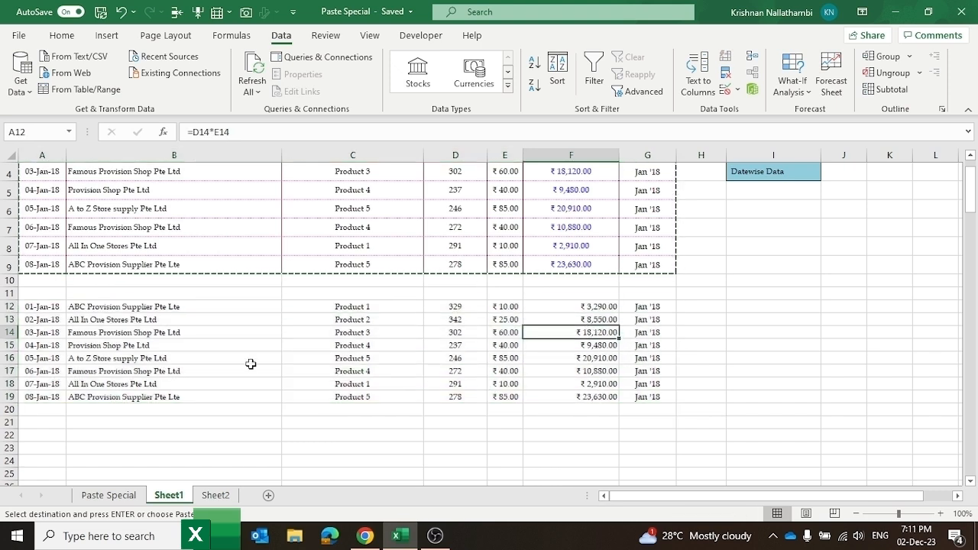
{"action": "key", "text": "ctrl+z"}
Step: Reopen Paste Special at A12 and choose Values and number formats
{"action": "scroll", "coordinate": [81, 223], "scroll_direction": "up", "scroll_amount": 1}
{"action": "left_click", "coordinate": [45, 371]}
{"action": "right_click", "coordinate": [45, 371]}
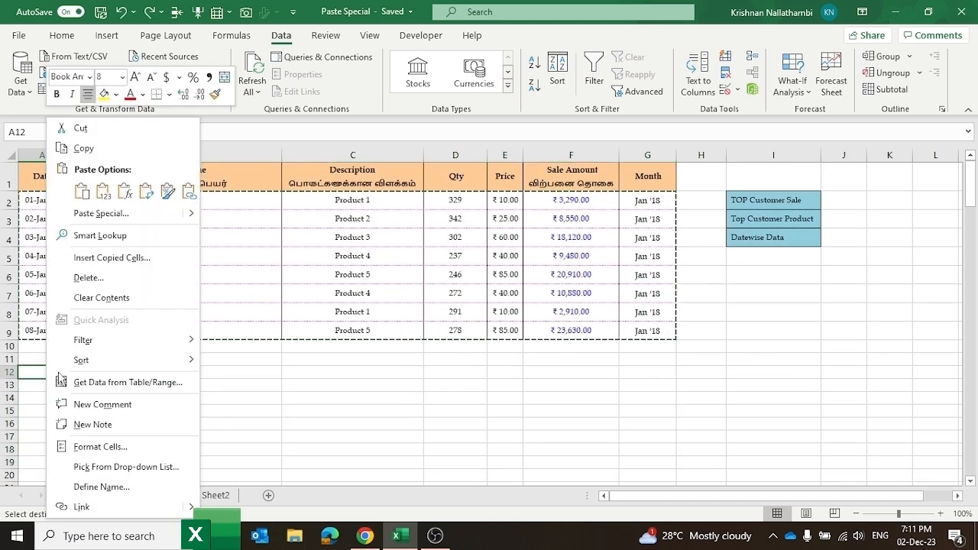
{"action": "left_click", "coordinate": [127, 213]}
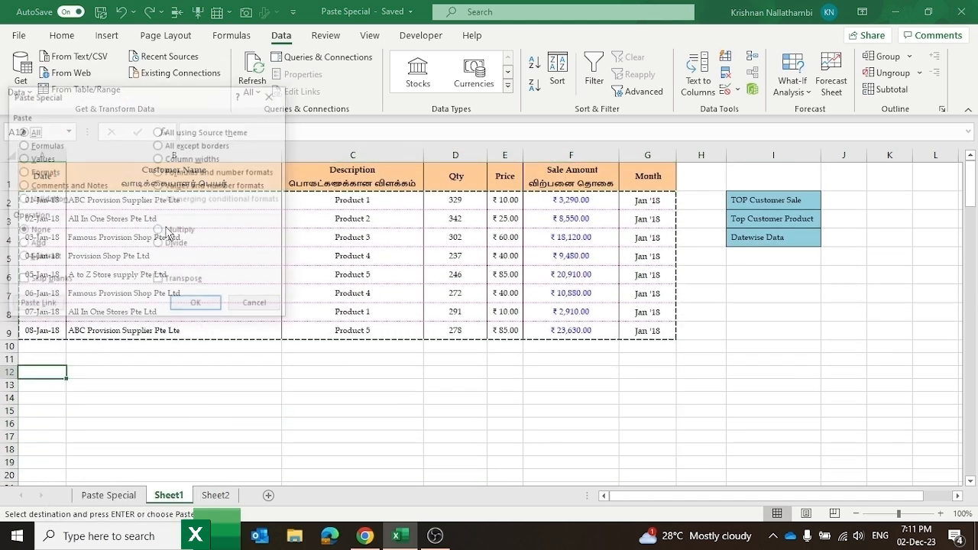
{"action": "left_click", "coordinate": [213, 189]}
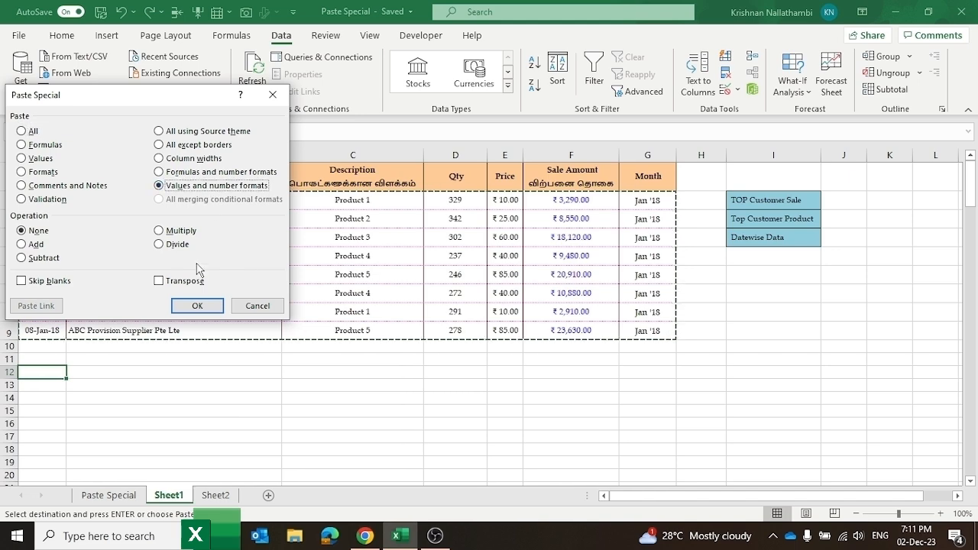
Step: Paste the rows into A12:G19 as values, confirming F12, F13 and F15 hold 3290, 8550, 9480
{"action": "left_click", "coordinate": [206, 309]}
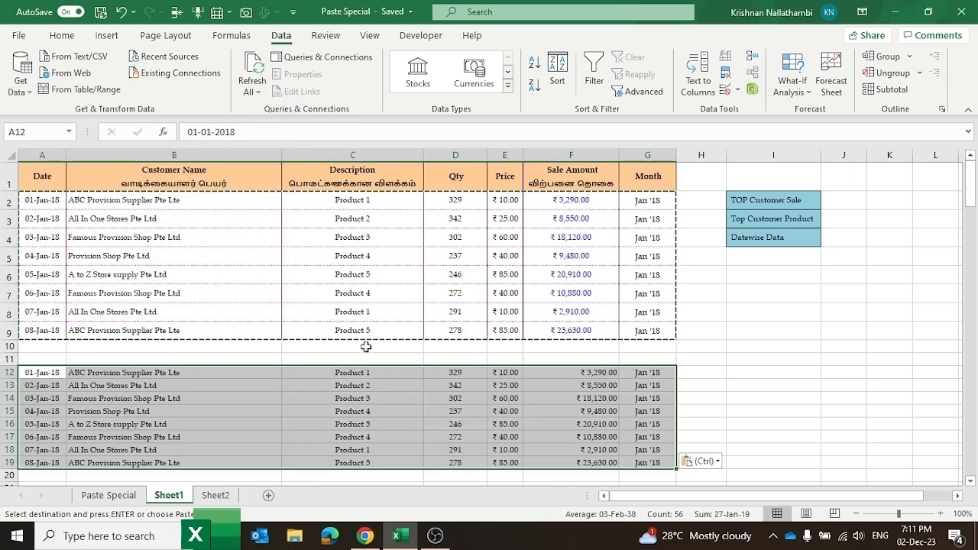
{"action": "scroll", "coordinate": [466, 367], "scroll_direction": "down", "scroll_amount": 2}
{"action": "left_click", "coordinate": [578, 328]}
{"action": "left_click", "coordinate": [583, 302]}
{"action": "left_click", "coordinate": [608, 263]}
{"action": "left_click", "coordinate": [603, 250]}
{"action": "scroll", "coordinate": [597, 290], "scroll_direction": "up", "scroll_amount": 1}
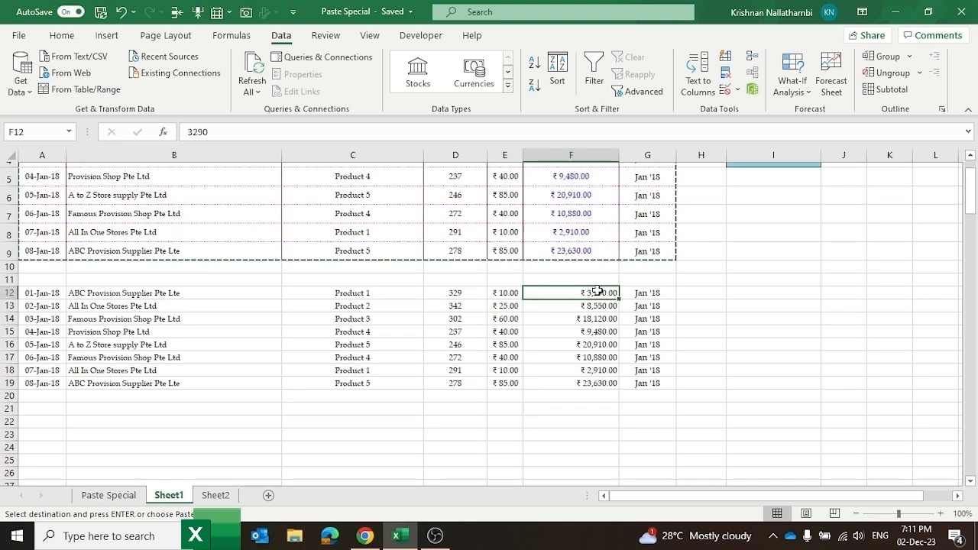
{"action": "left_click", "coordinate": [582, 345]}
{"action": "left_click", "coordinate": [588, 321]}
{"action": "left_click", "coordinate": [594, 343]}
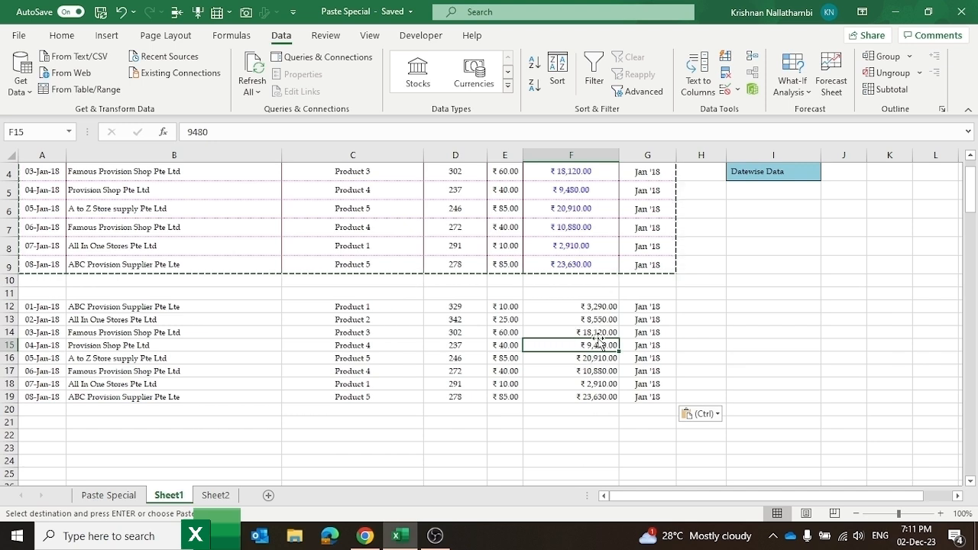
{"action": "left_click", "coordinate": [597, 321]}
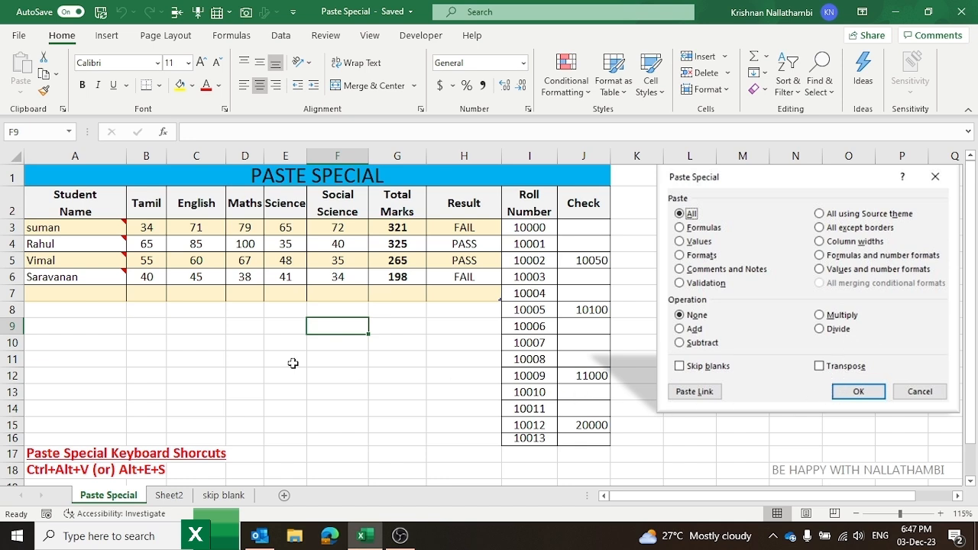
Step: Enter 10 in C10 and copy it
{"action": "left_click", "coordinate": [223, 341]}
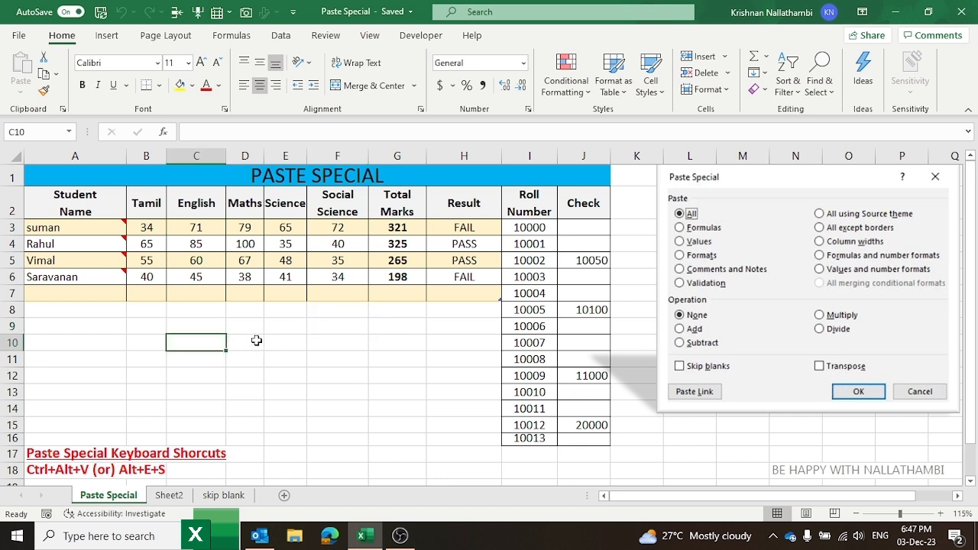
{"action": "type", "text": "10"}
{"action": "key", "text": "Return"}
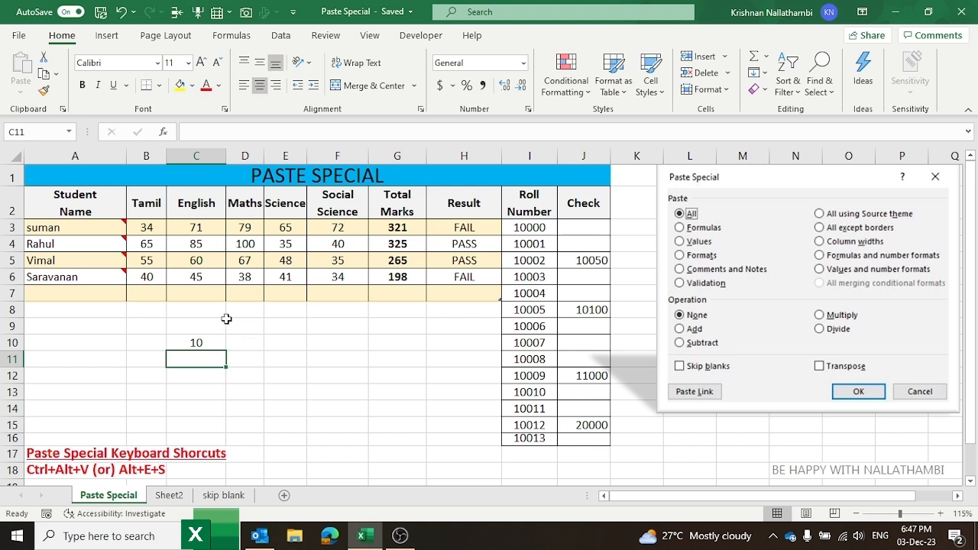
{"action": "left_click_drag", "start_coordinate": [142, 227], "coordinate": [337, 277]}
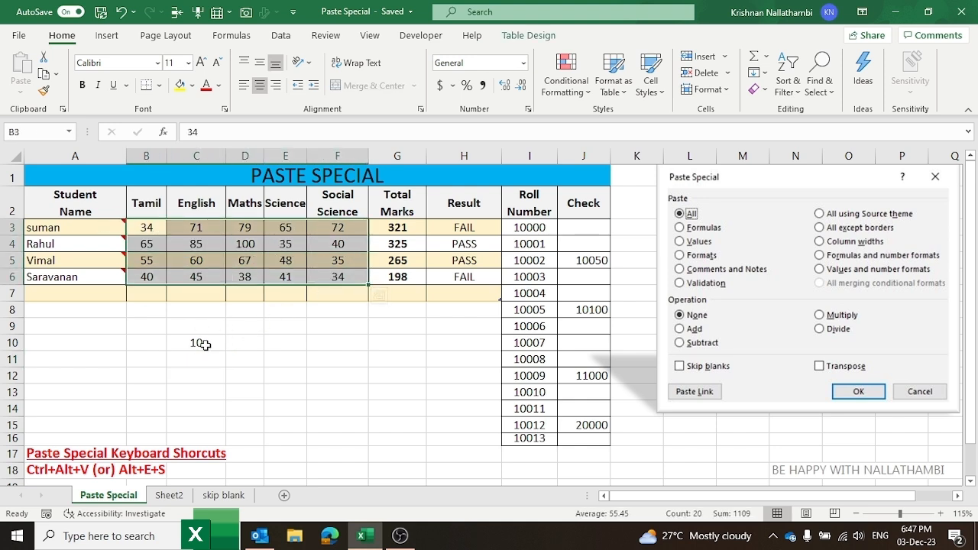
{"action": "left_click", "coordinate": [202, 345]}
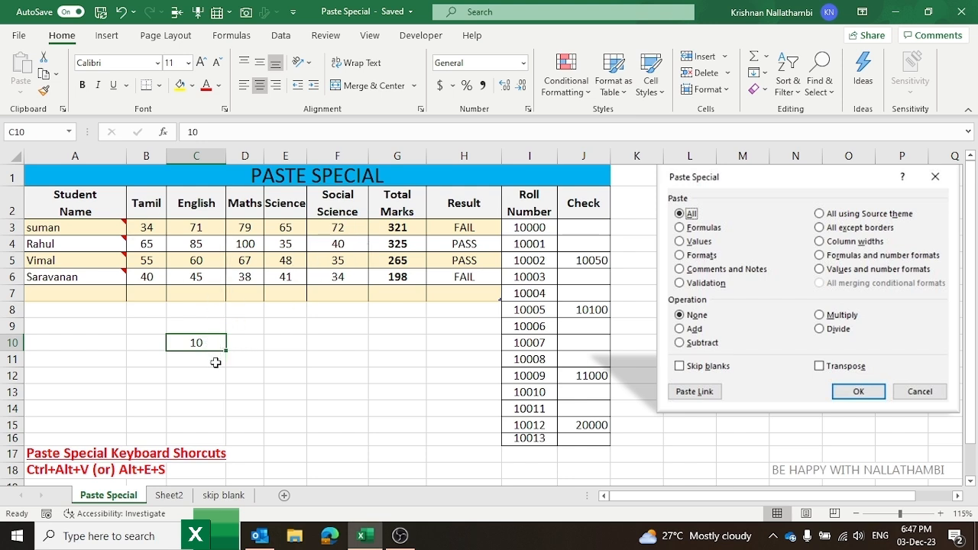
{"action": "key", "text": "ctrl+c"}
Step: Paste Special onto the marks B3:F6 with the Add operation
{"action": "left_click_drag", "start_coordinate": [144, 238], "coordinate": [330, 280]}
{"action": "right_click", "coordinate": [333, 287]}
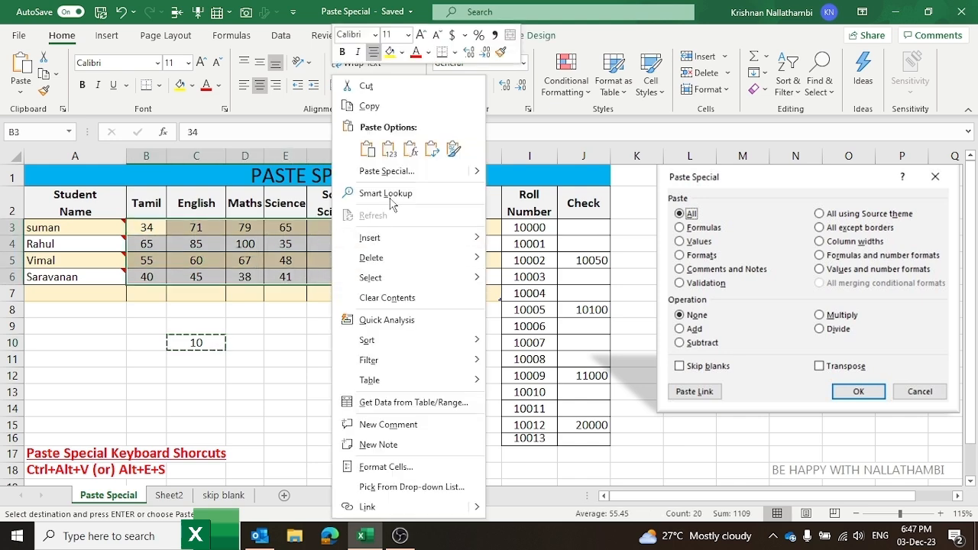
{"action": "left_click", "coordinate": [405, 171]}
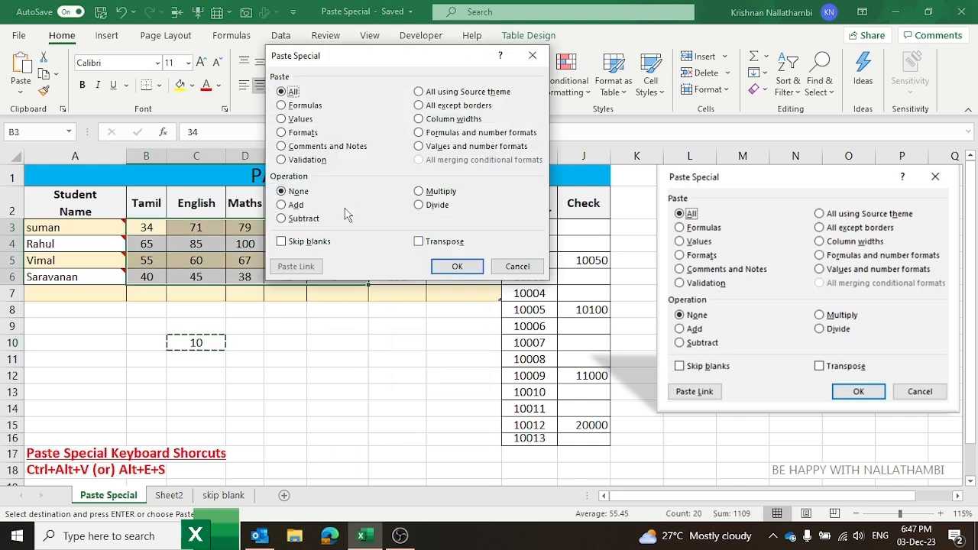
{"action": "left_click_drag", "start_coordinate": [398, 69], "coordinate": [561, 31]}
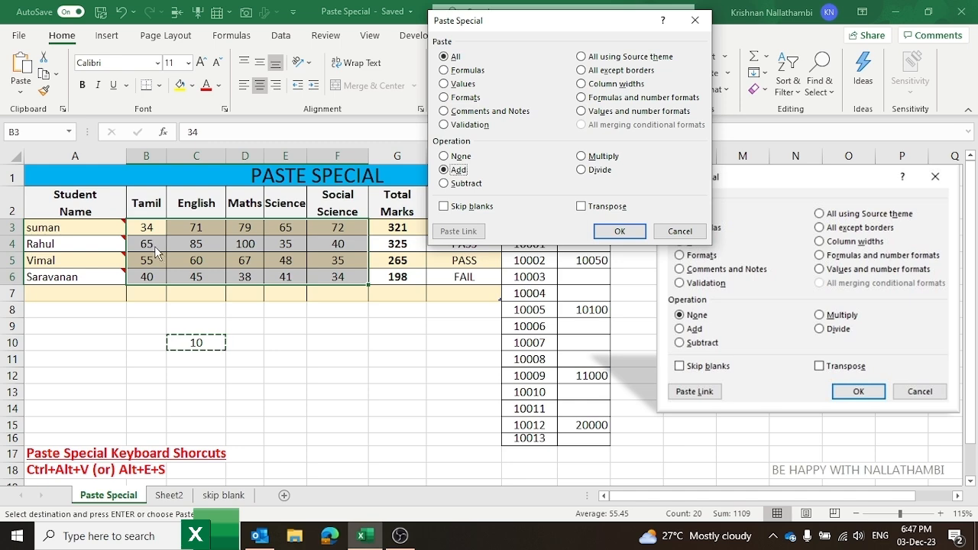
{"action": "left_click", "coordinate": [620, 233]}
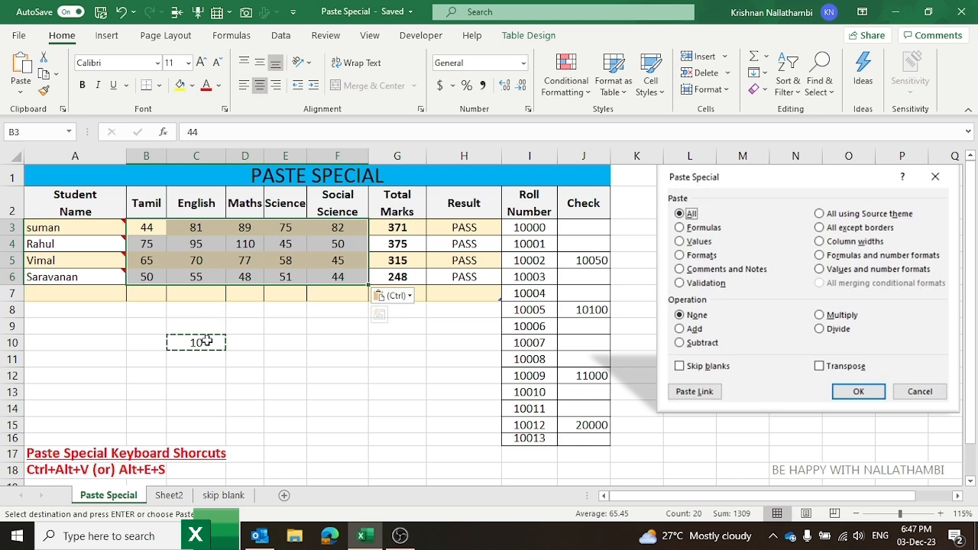
Step: Subtract 10 from every mark in B3:F6 via Paste Special
{"action": "right_click", "coordinate": [246, 271]}
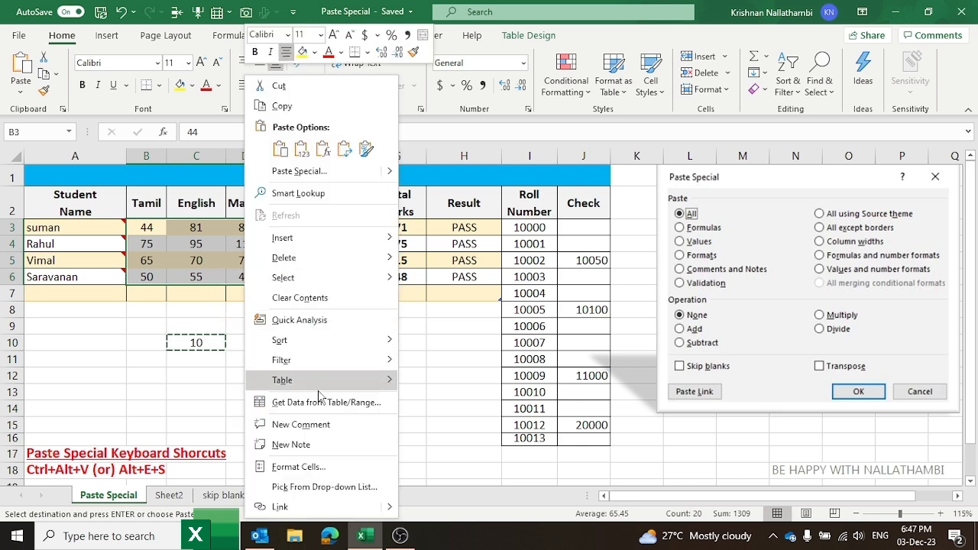
{"action": "left_click", "coordinate": [349, 171]}
{"action": "left_click", "coordinate": [204, 217]}
{"action": "left_click", "coordinate": [379, 264]}
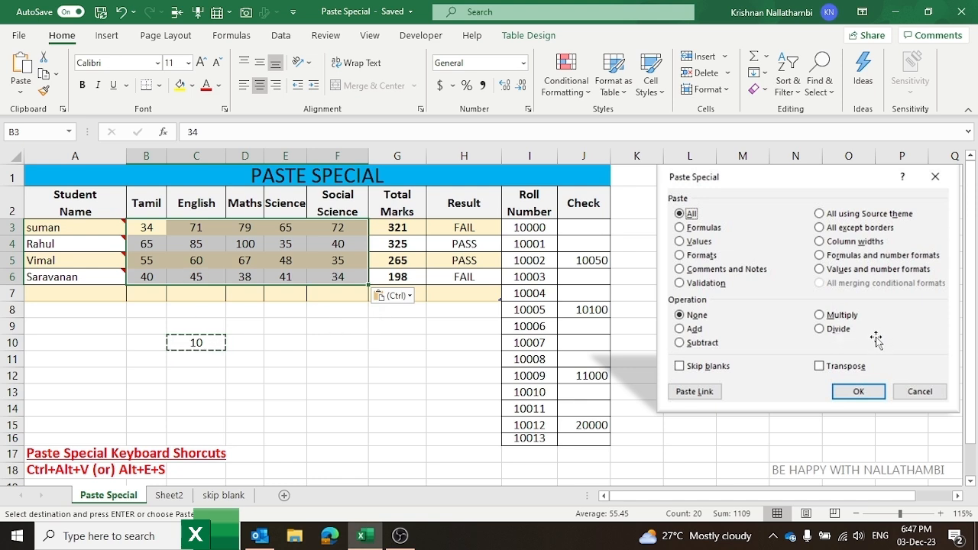
Step: Copy the Check column values J3:J16
{"action": "left_click", "coordinate": [285, 324]}
{"action": "left_click", "coordinate": [343, 293]}
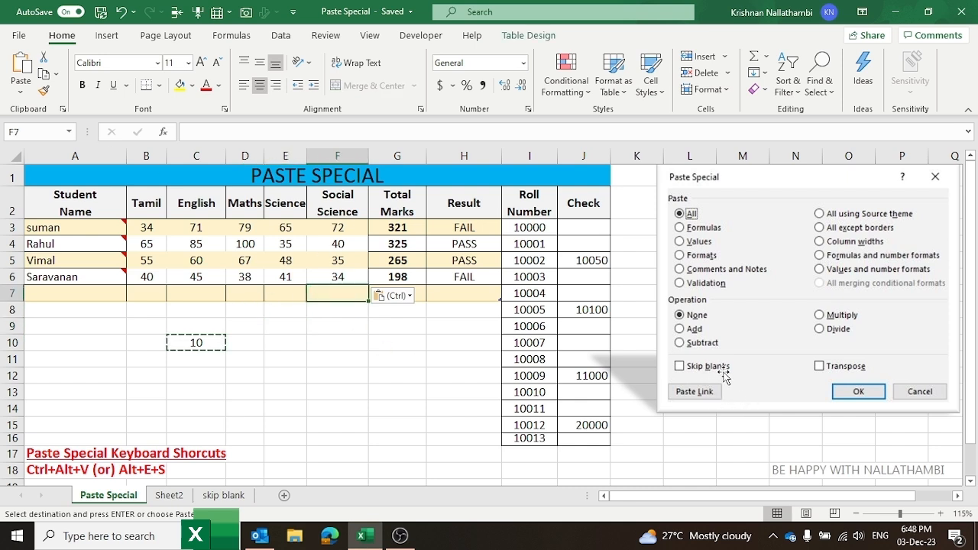
{"action": "left_click", "coordinate": [446, 382]}
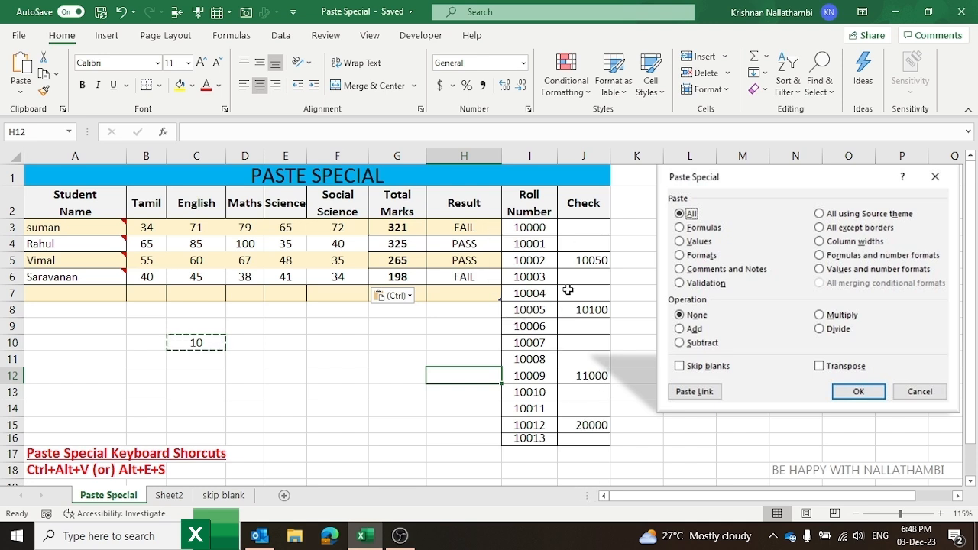
{"action": "left_click_drag", "start_coordinate": [576, 227], "coordinate": [582, 434]}
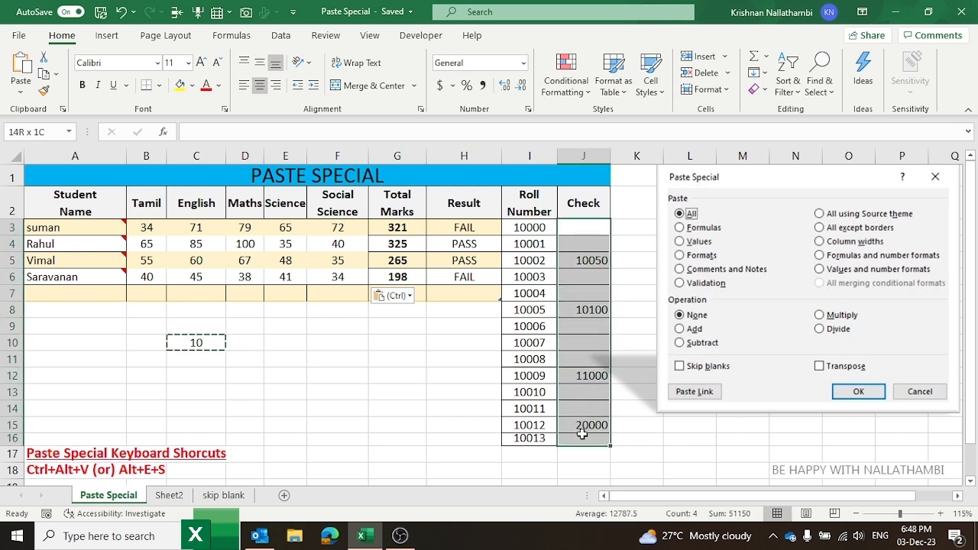
{"action": "left_click_drag", "start_coordinate": [582, 434], "coordinate": [582, 434]}
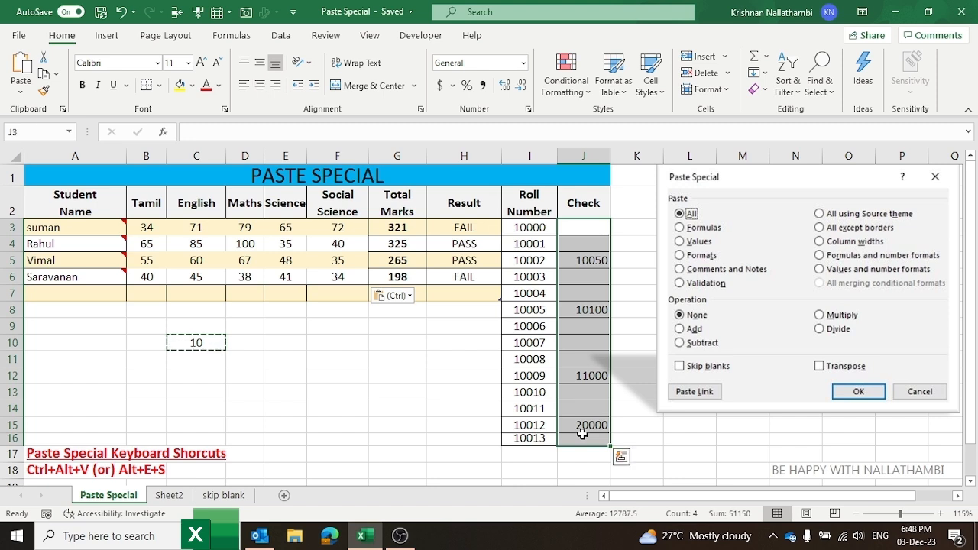
{"action": "key", "text": "ctrl+c"}
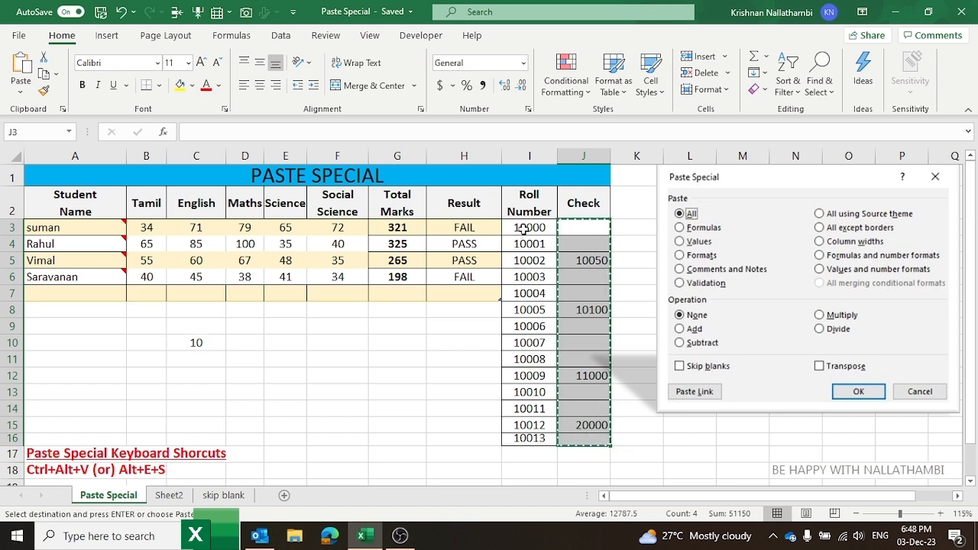
Step: Paste the Check values into I3 with Skip blanks enabled
{"action": "left_click", "coordinate": [523, 228]}
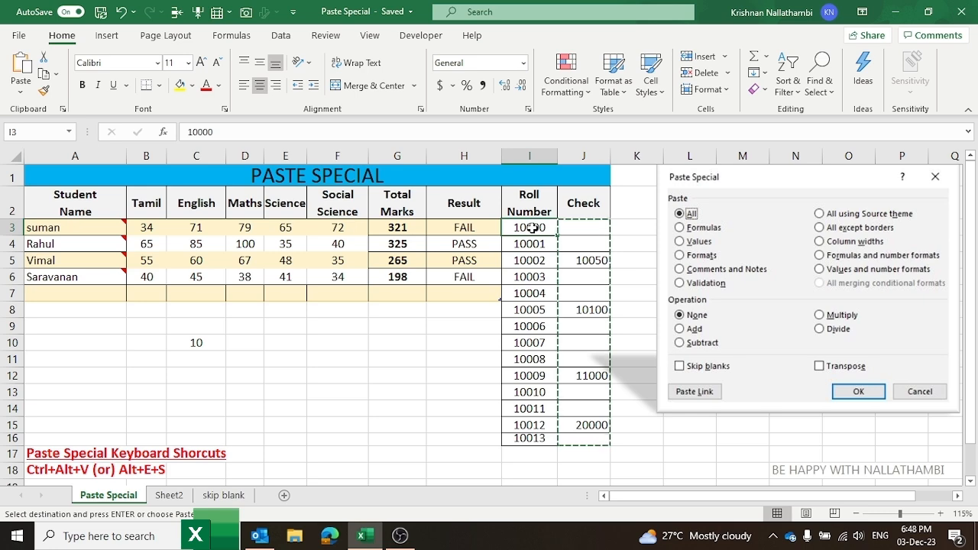
{"action": "right_click", "coordinate": [533, 230]}
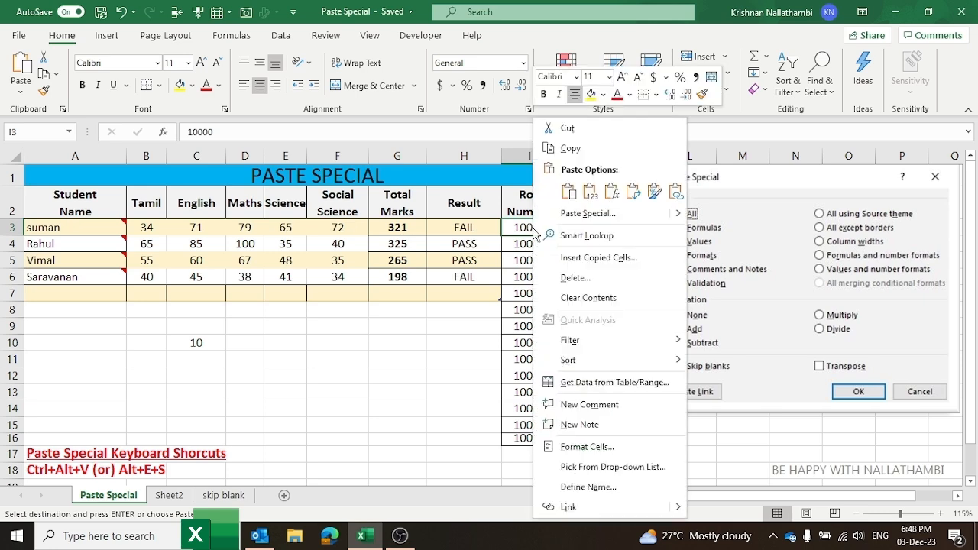
{"action": "left_click", "coordinate": [609, 214]}
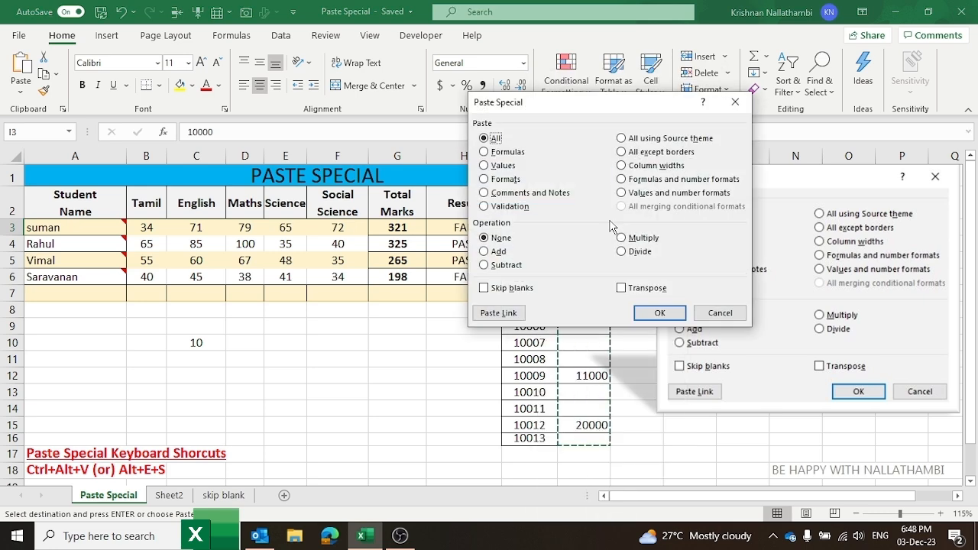
{"action": "left_click", "coordinate": [485, 288]}
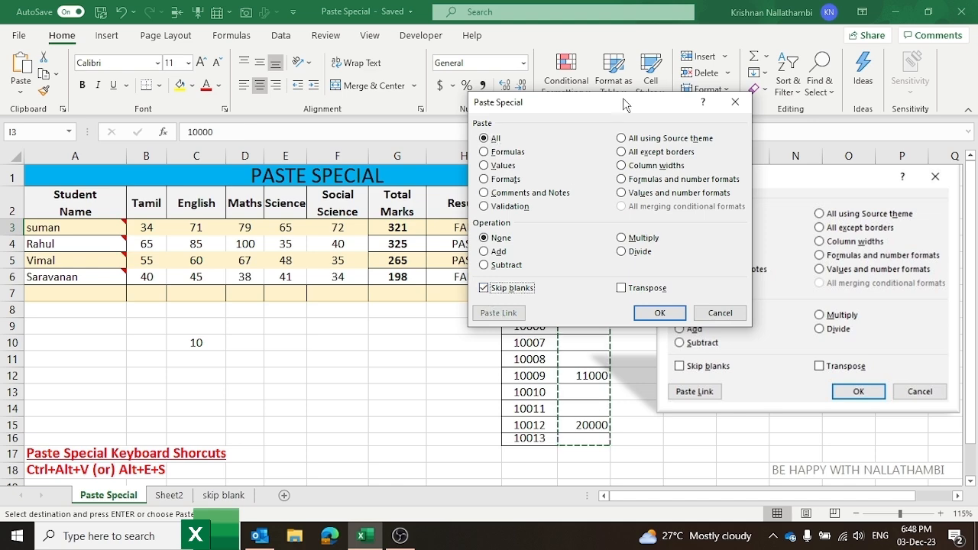
{"action": "left_click_drag", "start_coordinate": [623, 99], "coordinate": [750, 42]}
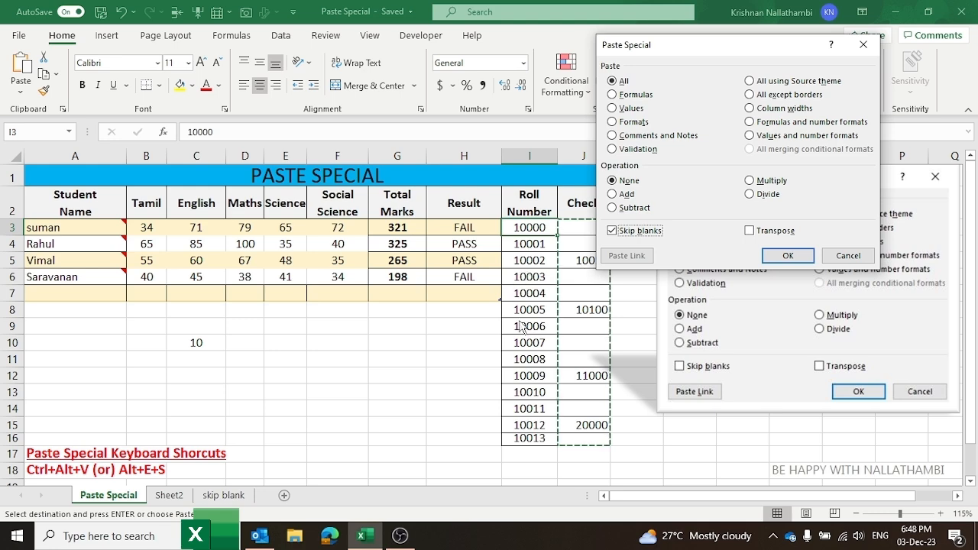
{"action": "left_click", "coordinate": [788, 257]}
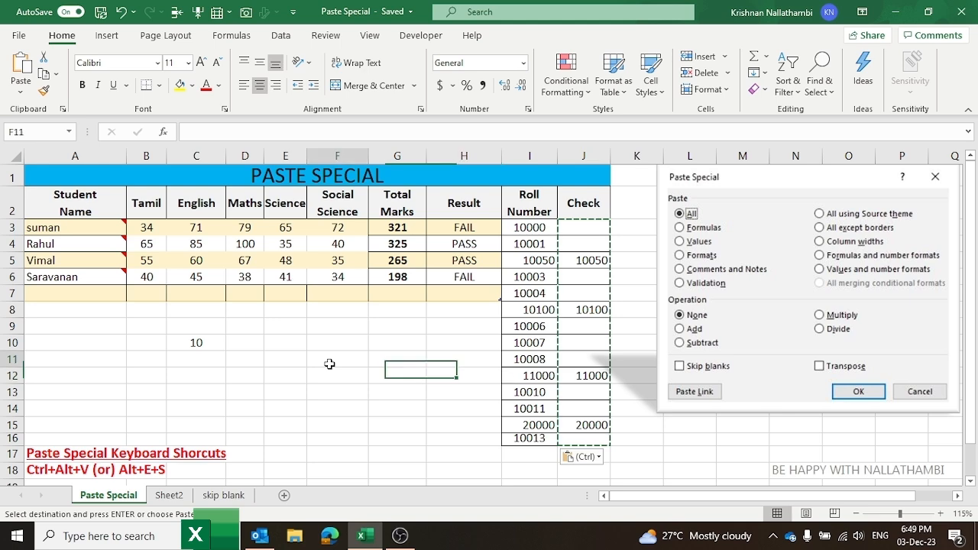
Step: On Sheet2, copy the student table A1:H5
{"action": "left_click", "coordinate": [173, 496]}
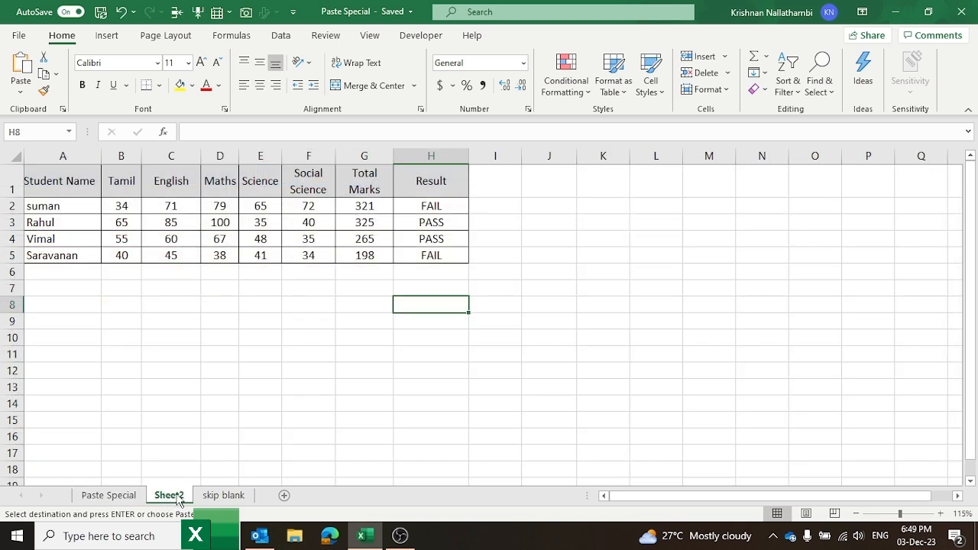
{"action": "left_click", "coordinate": [185, 305]}
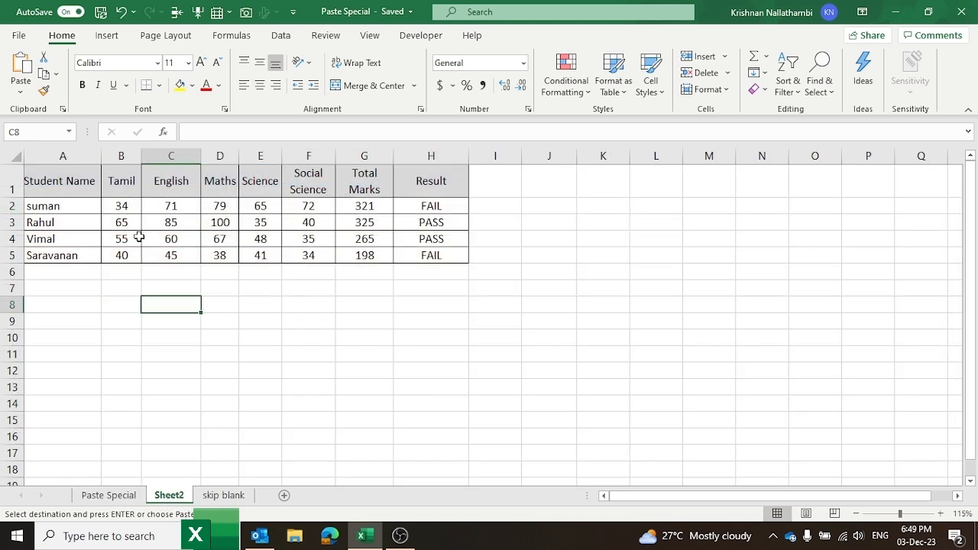
{"action": "left_click_drag", "start_coordinate": [50, 180], "coordinate": [410, 257]}
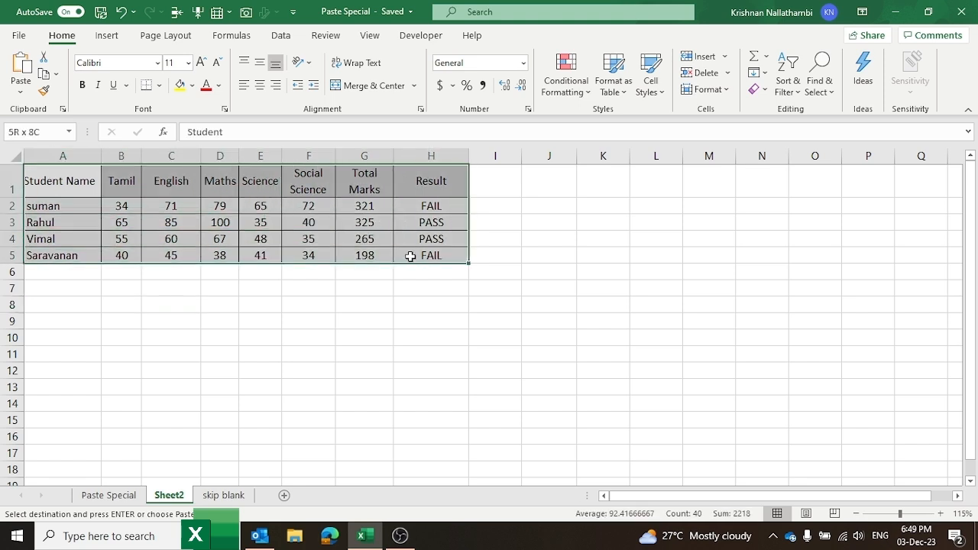
{"action": "right_click", "coordinate": [171, 204]}
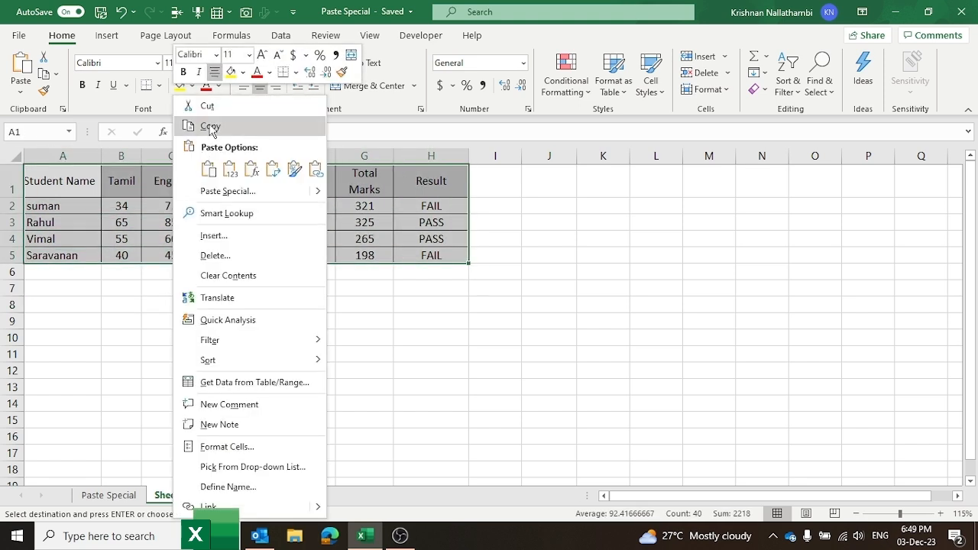
{"action": "left_click", "coordinate": [210, 127]}
Step: Paste the table transposed at J1, filling J1:N8
{"action": "left_click", "coordinate": [534, 186]}
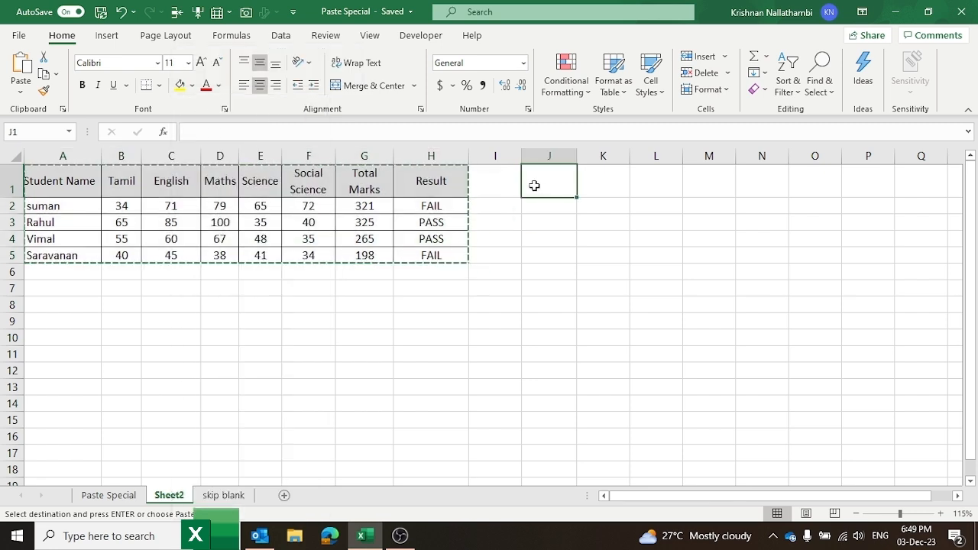
{"action": "right_click", "coordinate": [534, 186]}
{"action": "left_click", "coordinate": [585, 212]}
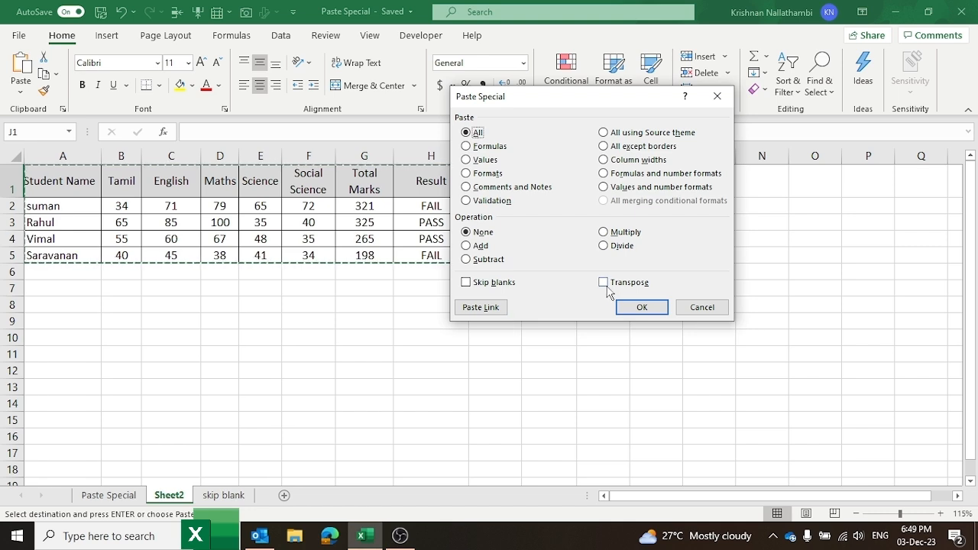
{"action": "left_click", "coordinate": [603, 281]}
{"action": "left_click", "coordinate": [642, 307]}
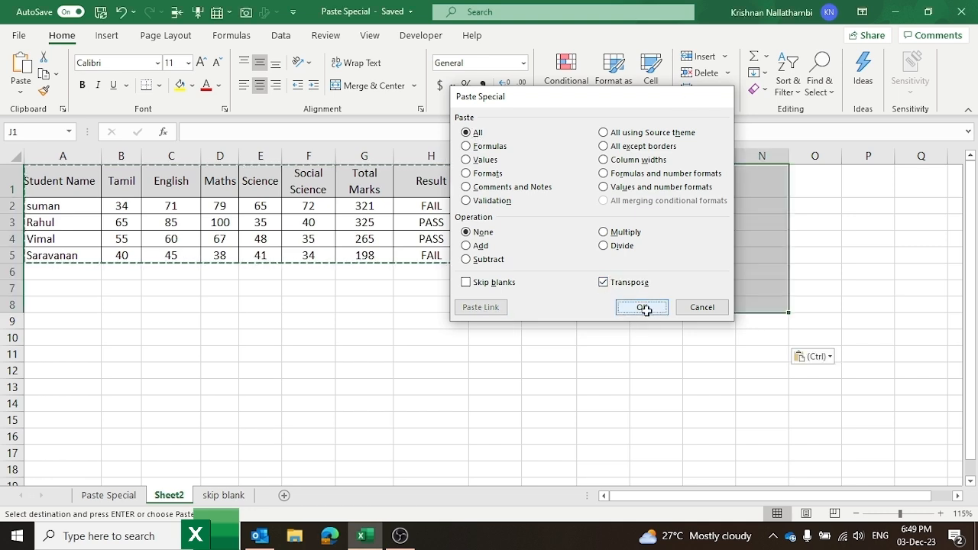
Step: Widen column J, then return to the Paste Special sheet and open Paste Special
{"action": "left_click", "coordinate": [420, 343]}
{"action": "left_click_drag", "start_coordinate": [576, 159], "coordinate": [605, 157]}
{"action": "left_click", "coordinate": [515, 267]}
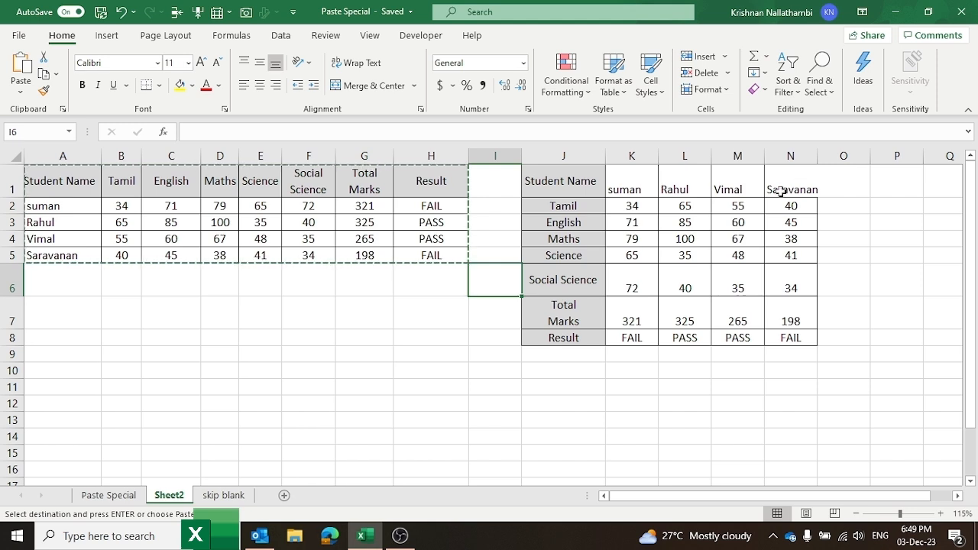
{"action": "left_click", "coordinate": [109, 495]}
{"action": "key", "text": "ctrl+alt+v"}
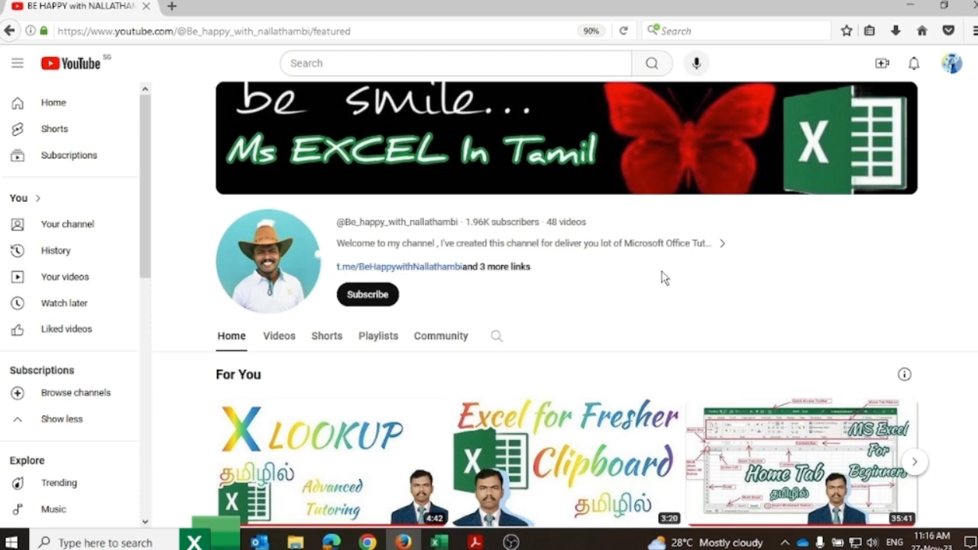
Step: Subscribe to the Ms EXCEL In Tamil channel with All notifications
{"action": "left_click", "coordinate": [369, 297]}
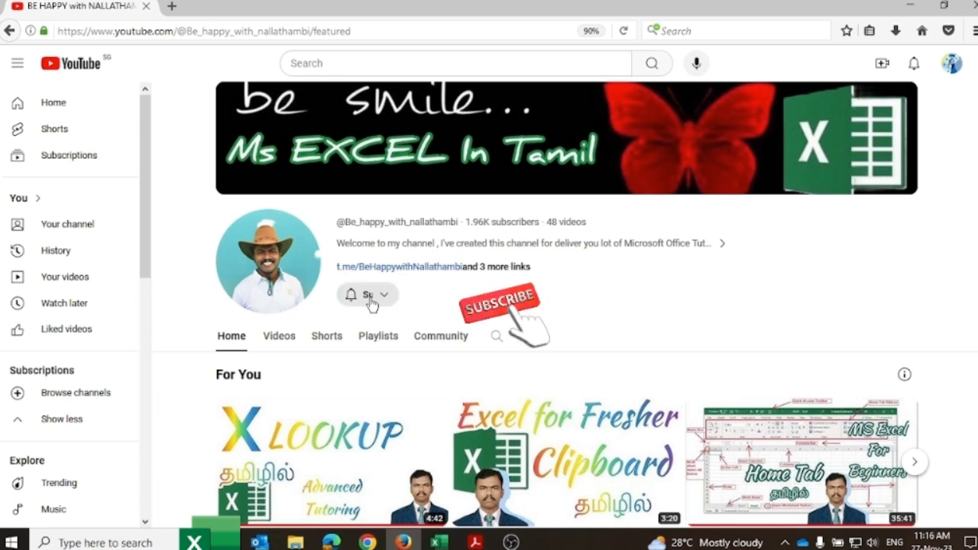
{"action": "left_click", "coordinate": [426, 302]}
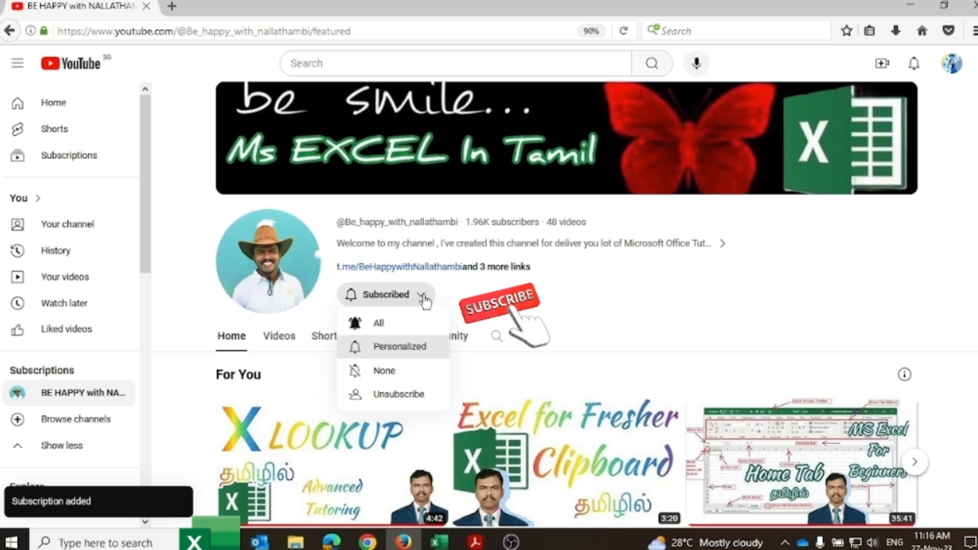
{"action": "left_click", "coordinate": [382, 324]}
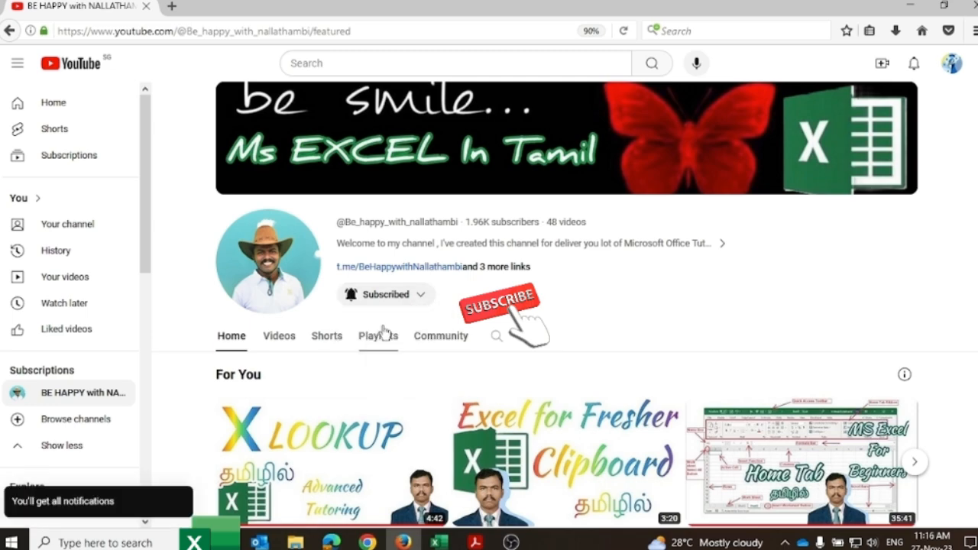